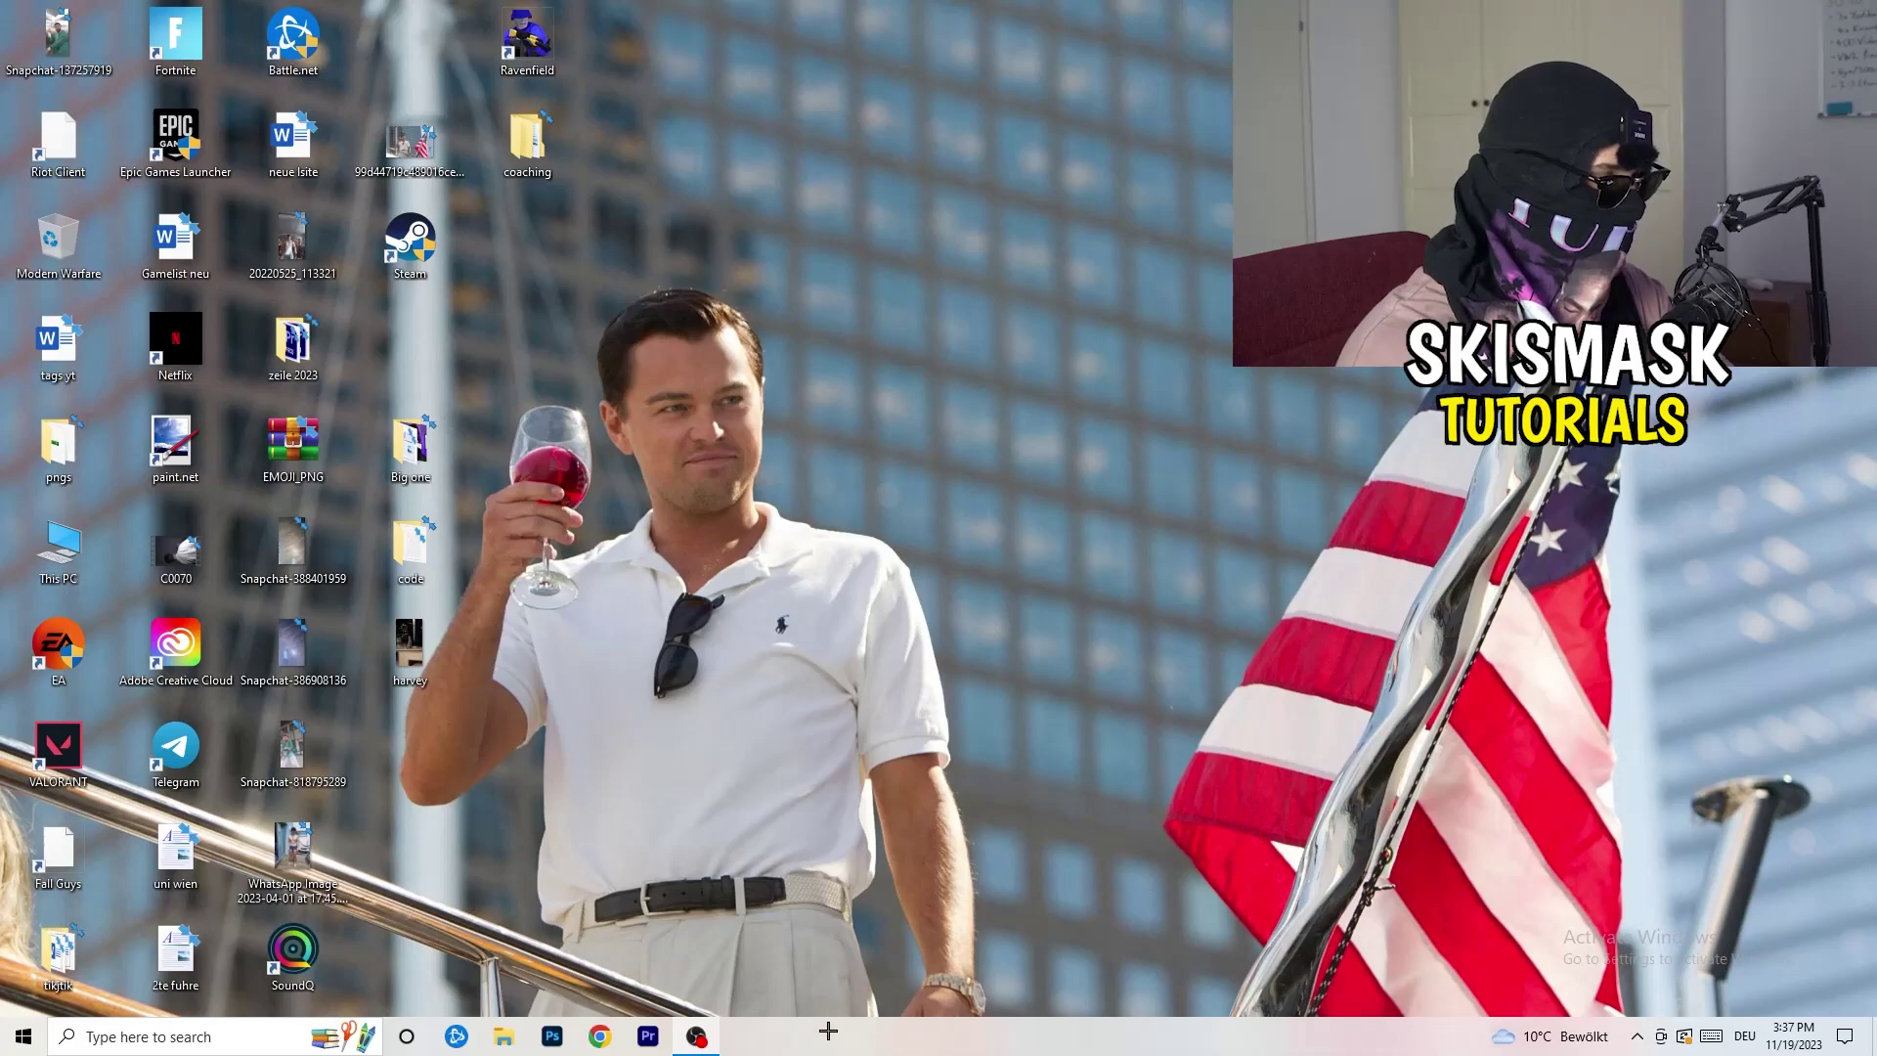
# - Launch Task Manager from the taskbar's right-click menu
pyautogui.rightClick(921, 1036)
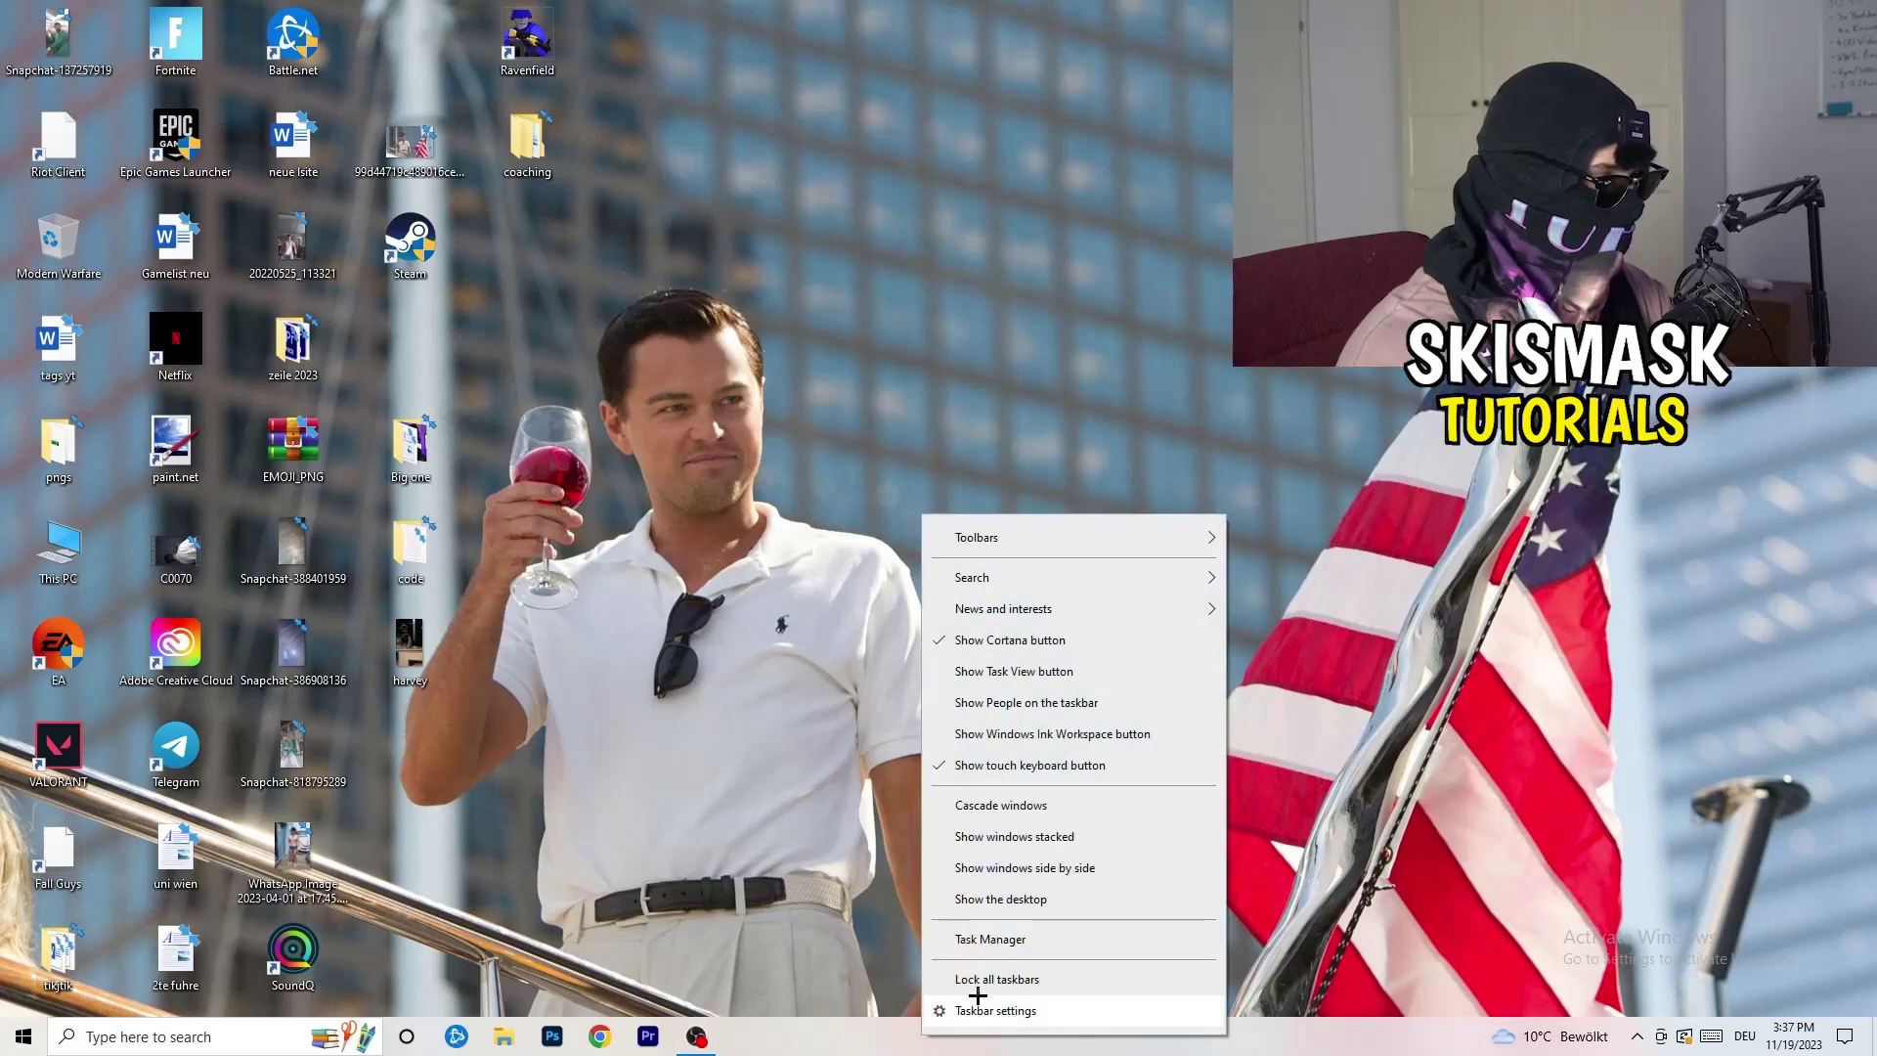
pyautogui.click(1051, 938)
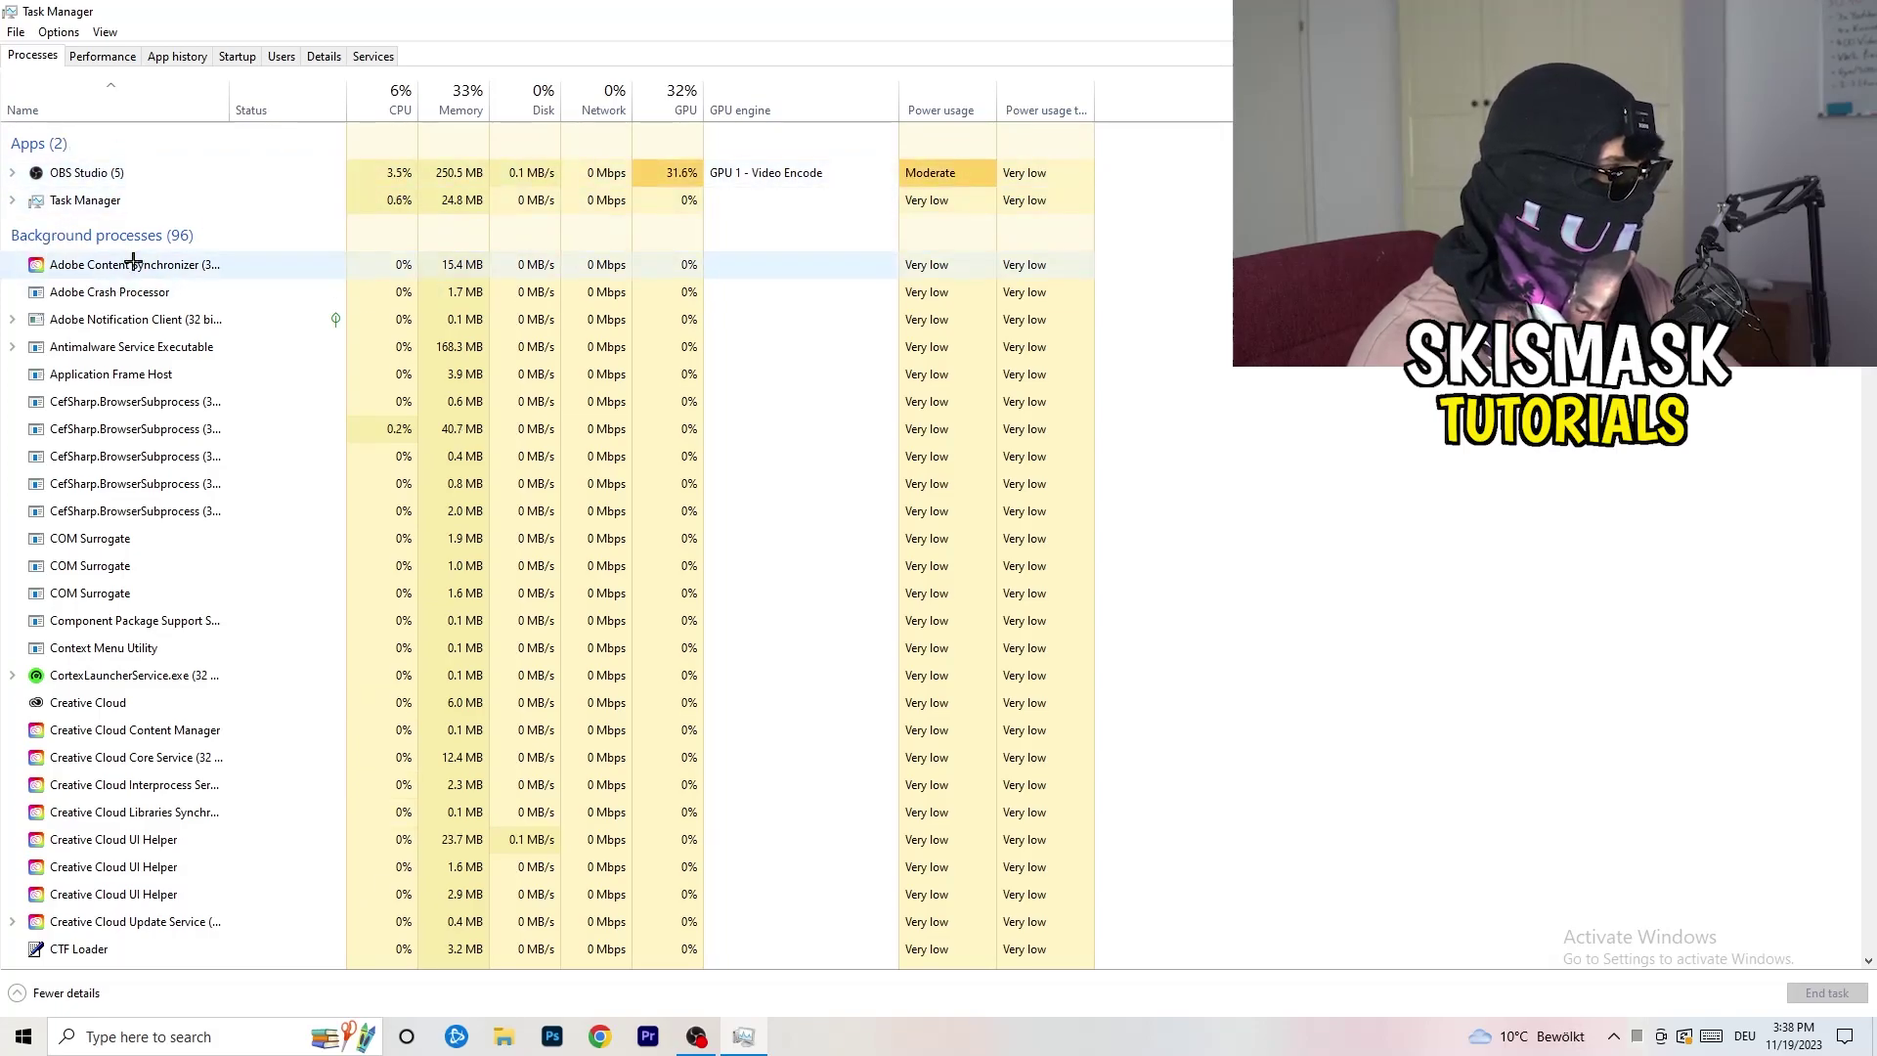
pyautogui.rightClick(440, 350)
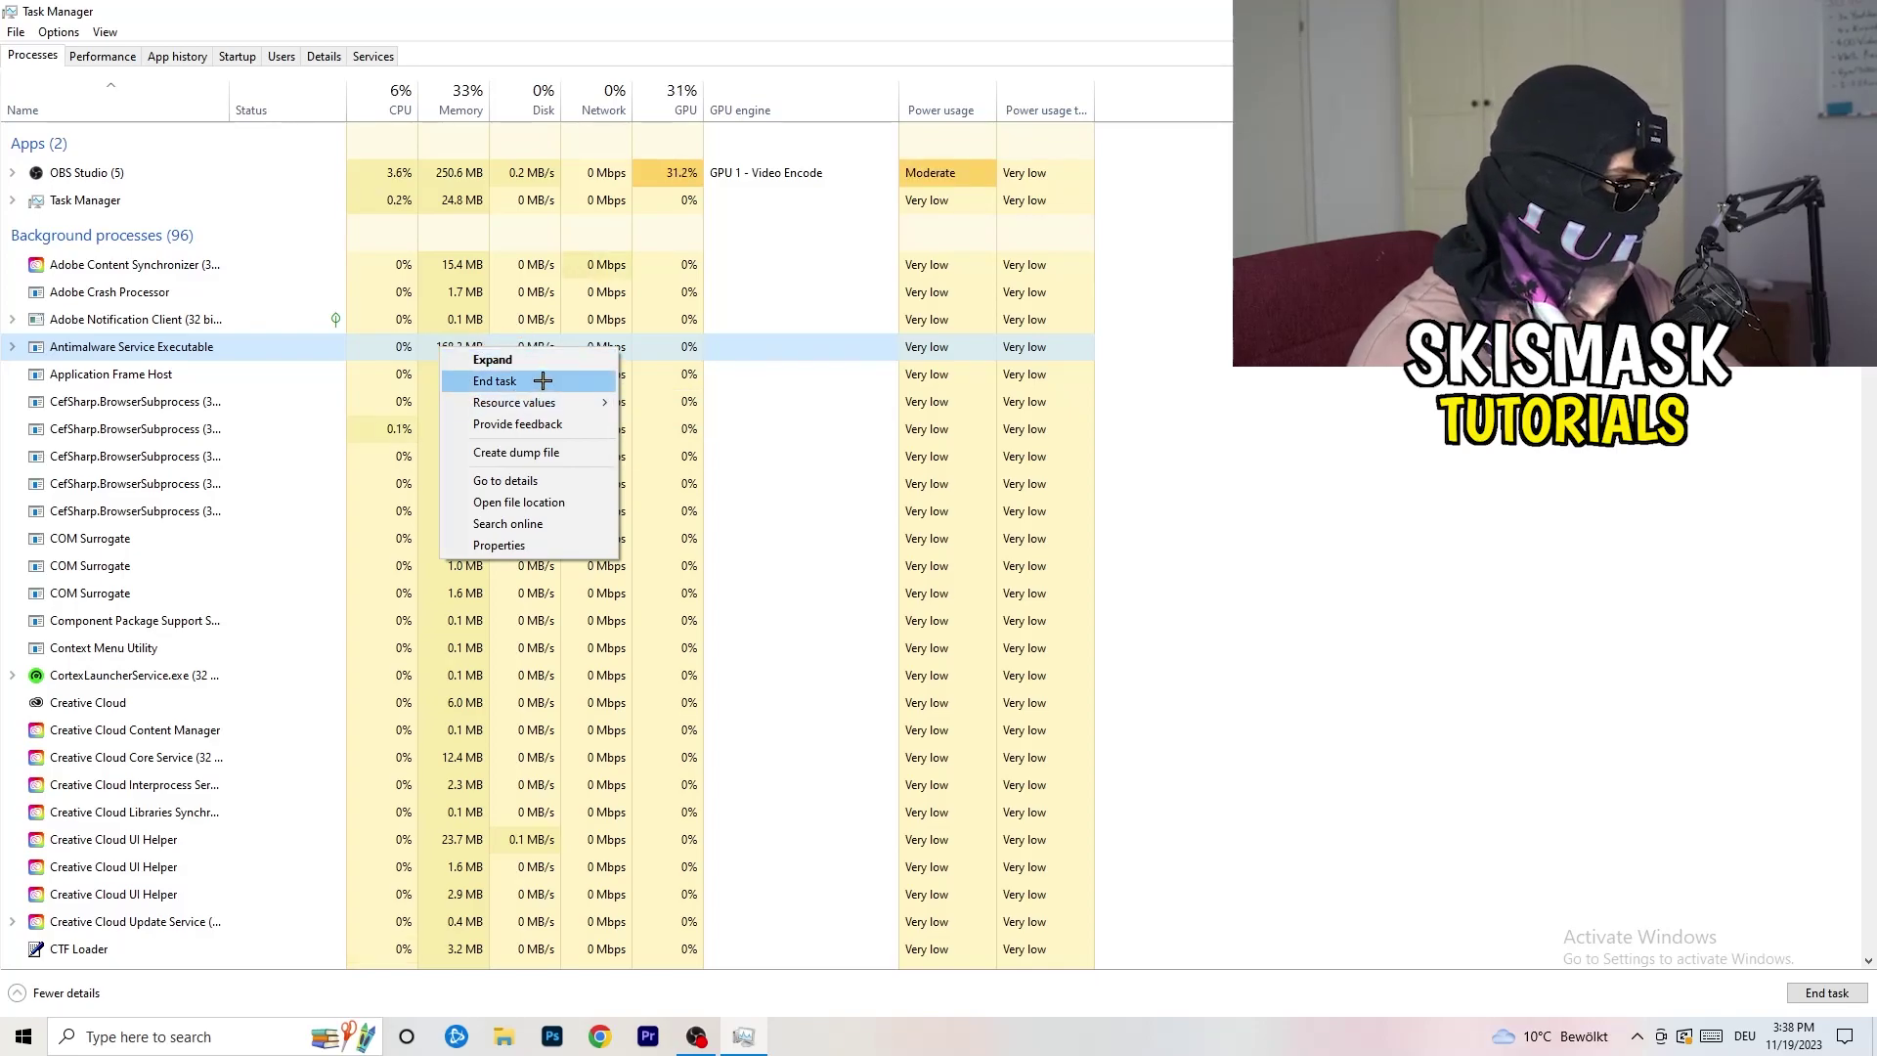
pyautogui.click(542, 380)
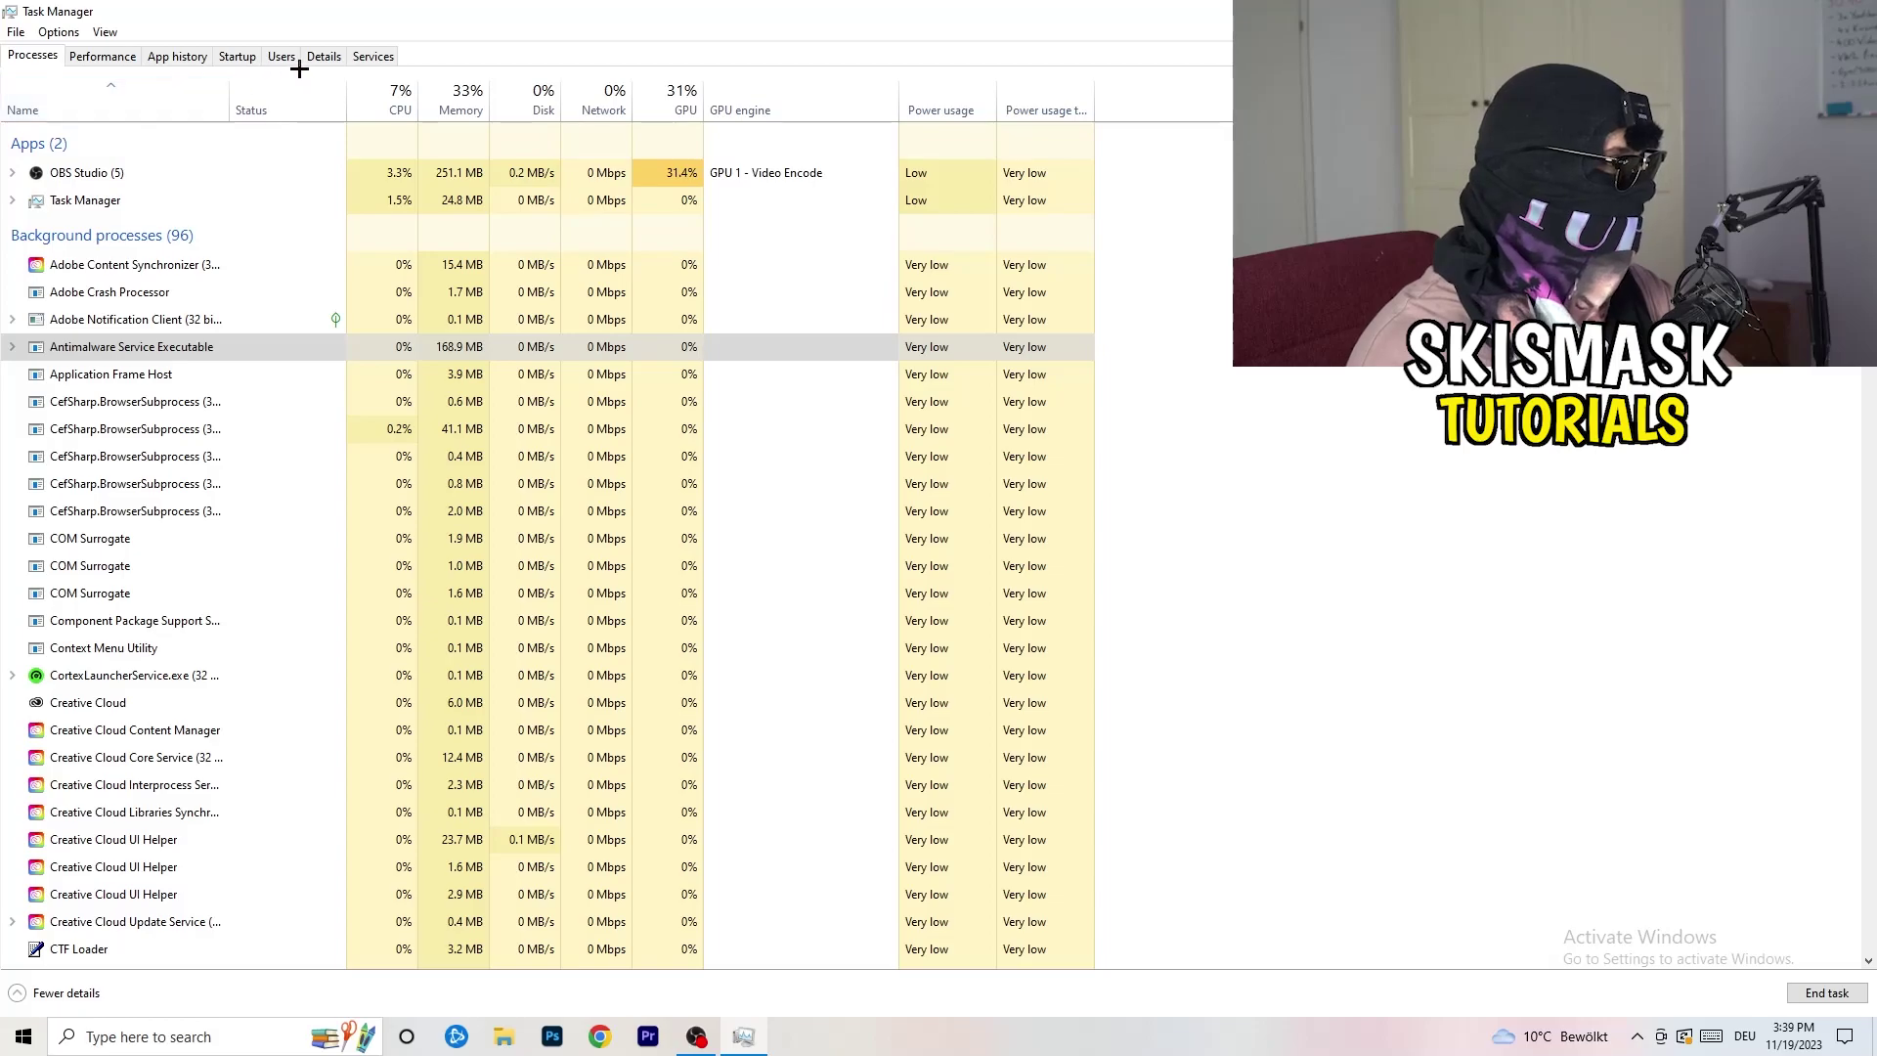
# - Review the Startup apps Dropbox, EA and File Association Helper, leaving each unchanged
pyautogui.click(240, 59)
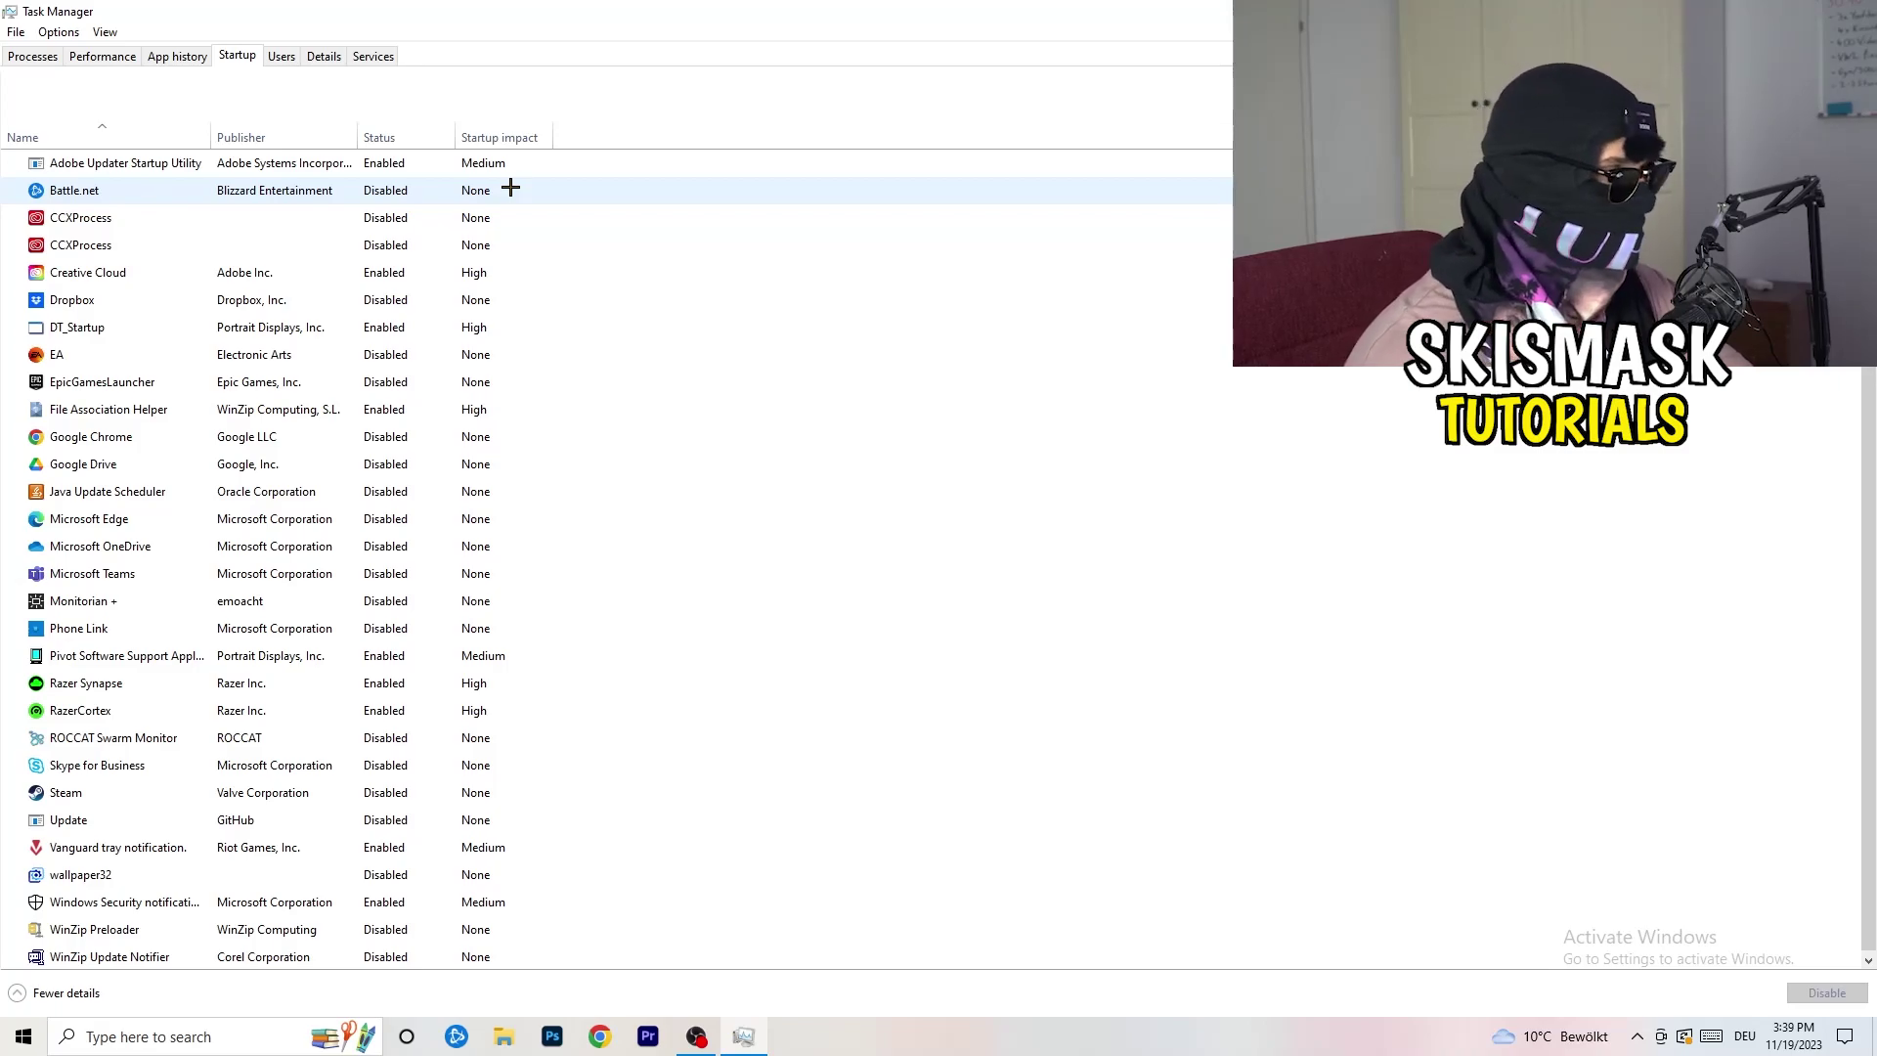
pyautogui.rightClick(391, 297)
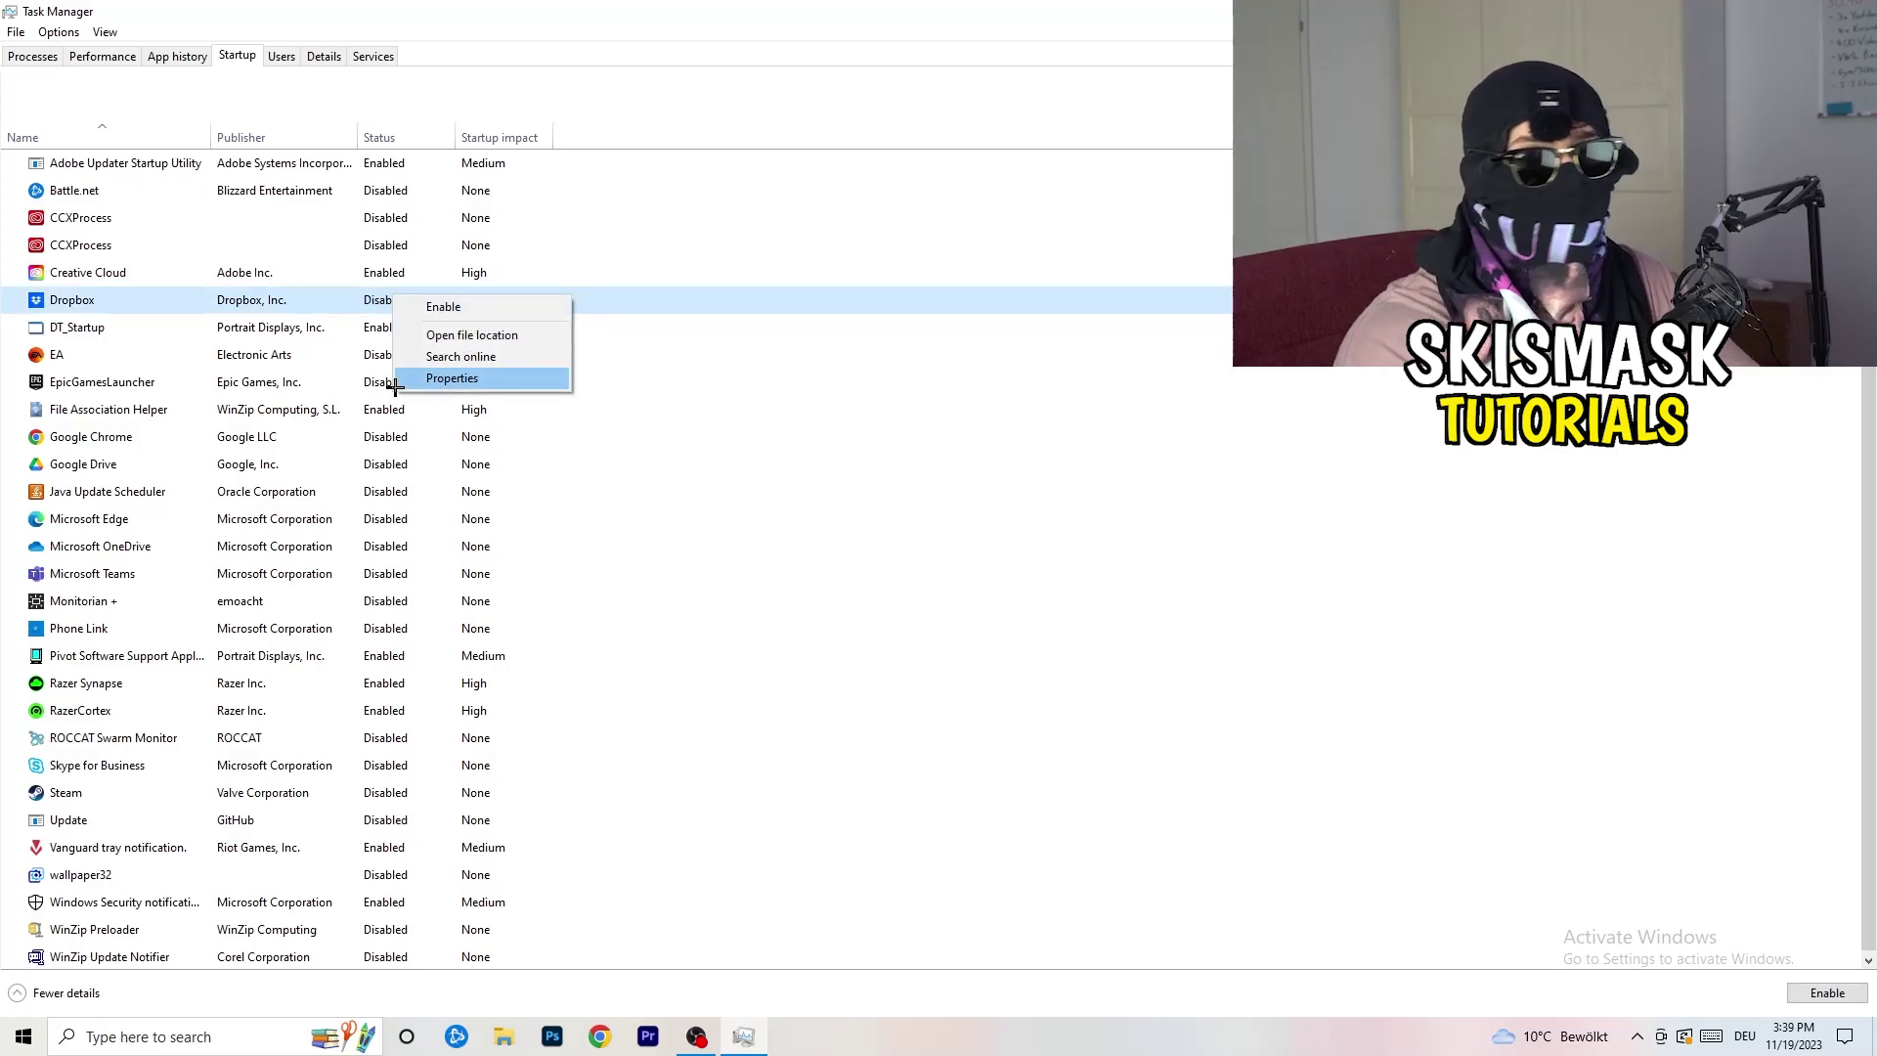
pyautogui.rightClick(186, 359)
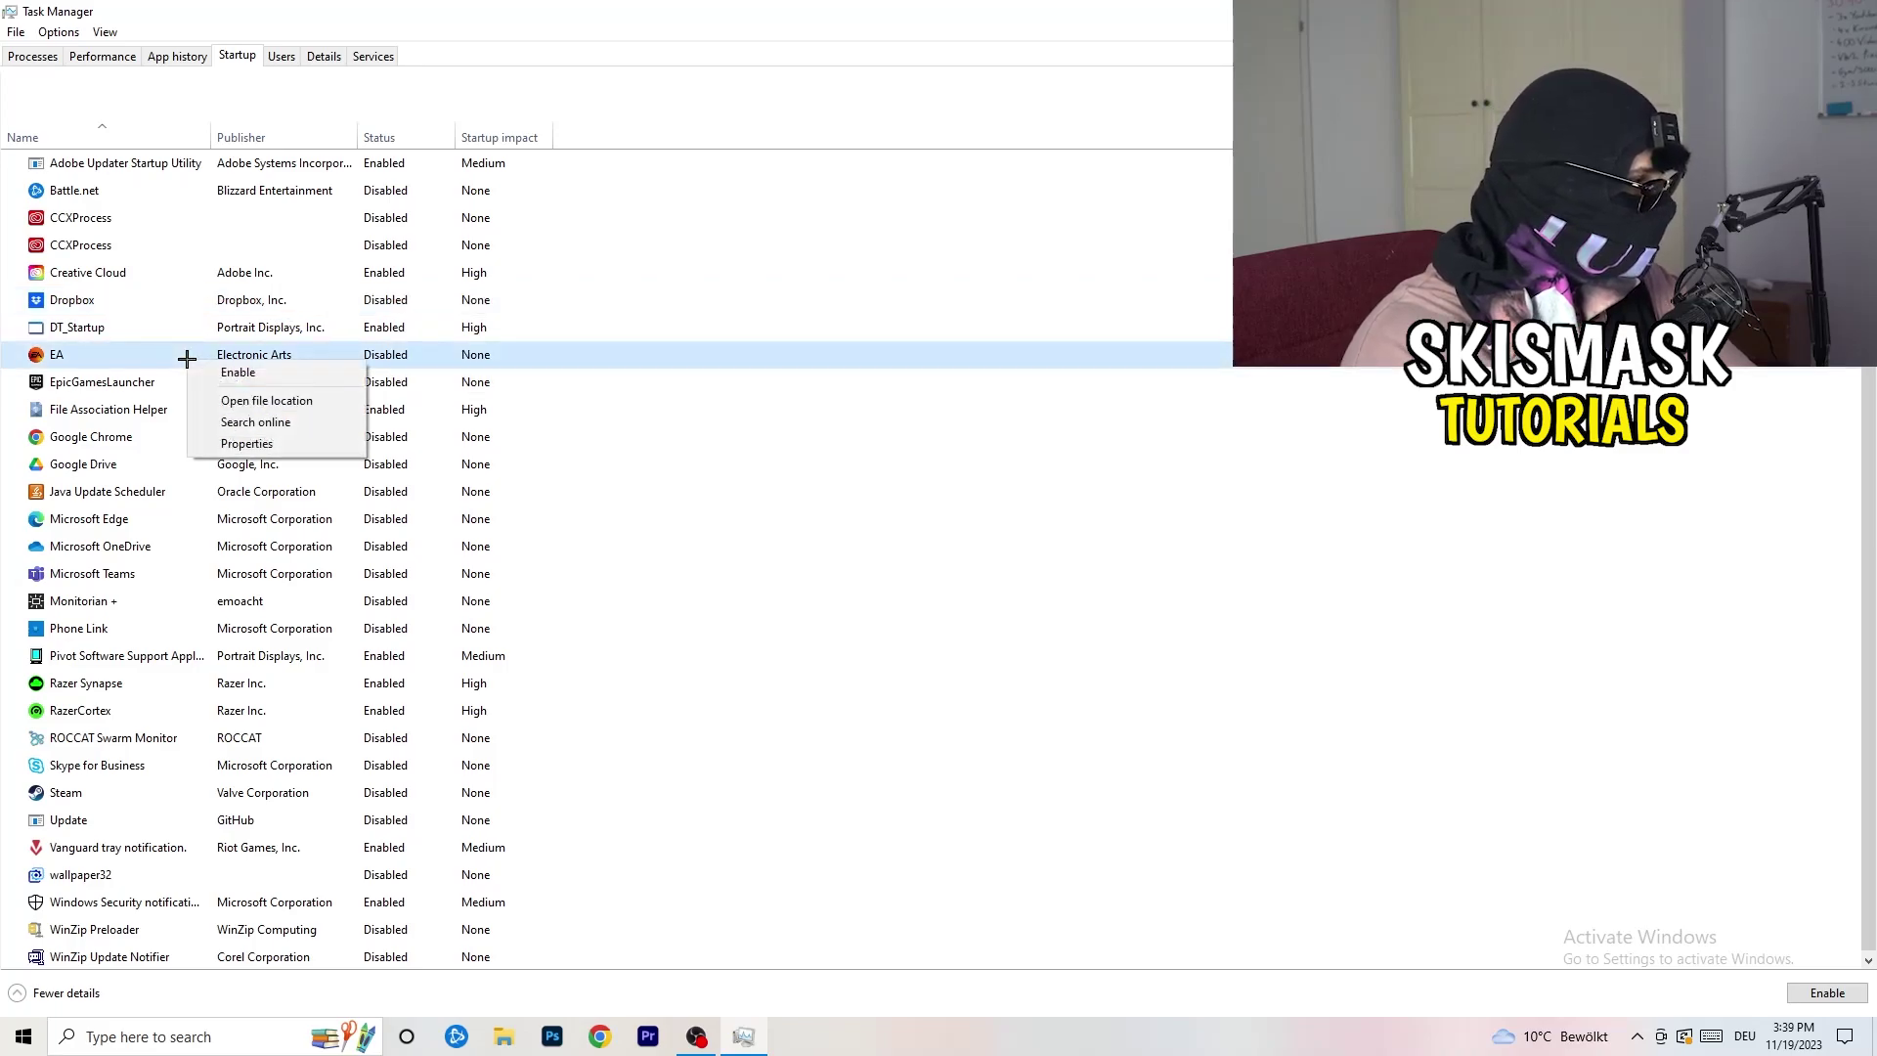
pyautogui.click(1237, 513)
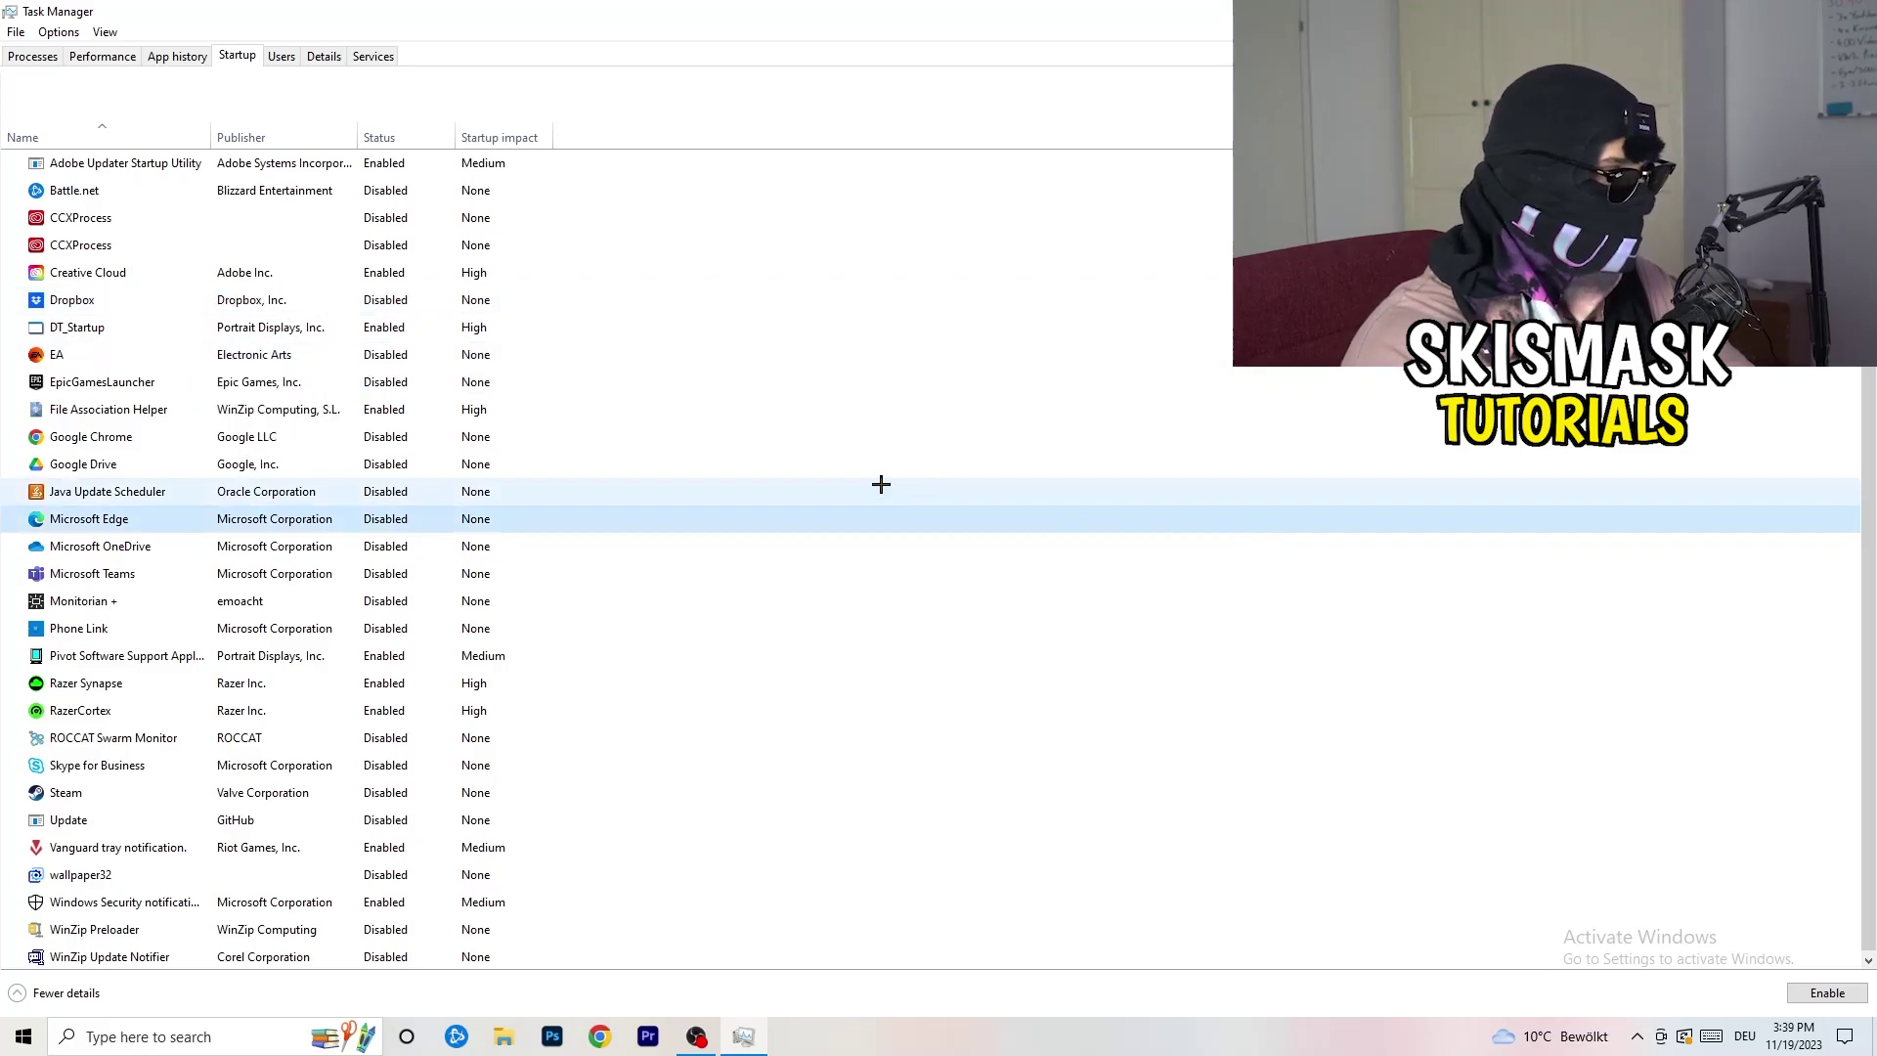
pyautogui.rightClick(388, 415)
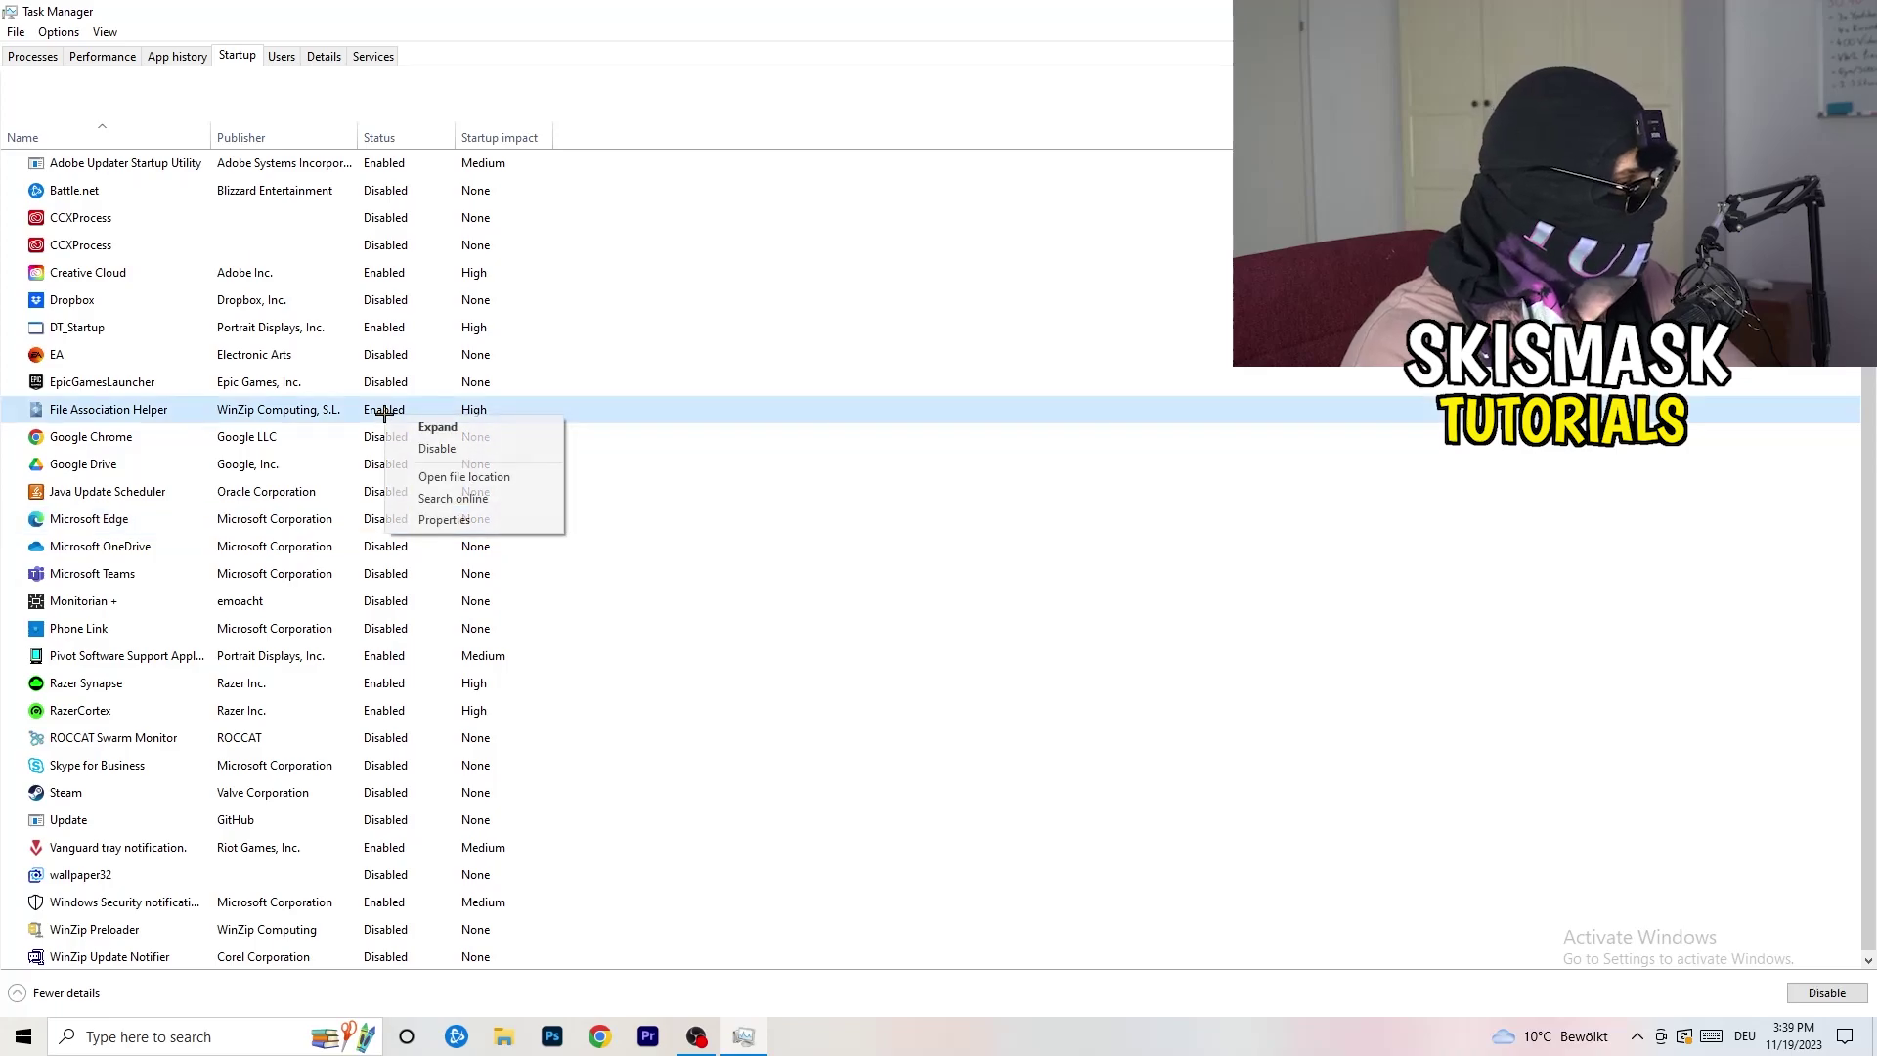
pyautogui.click(842, 489)
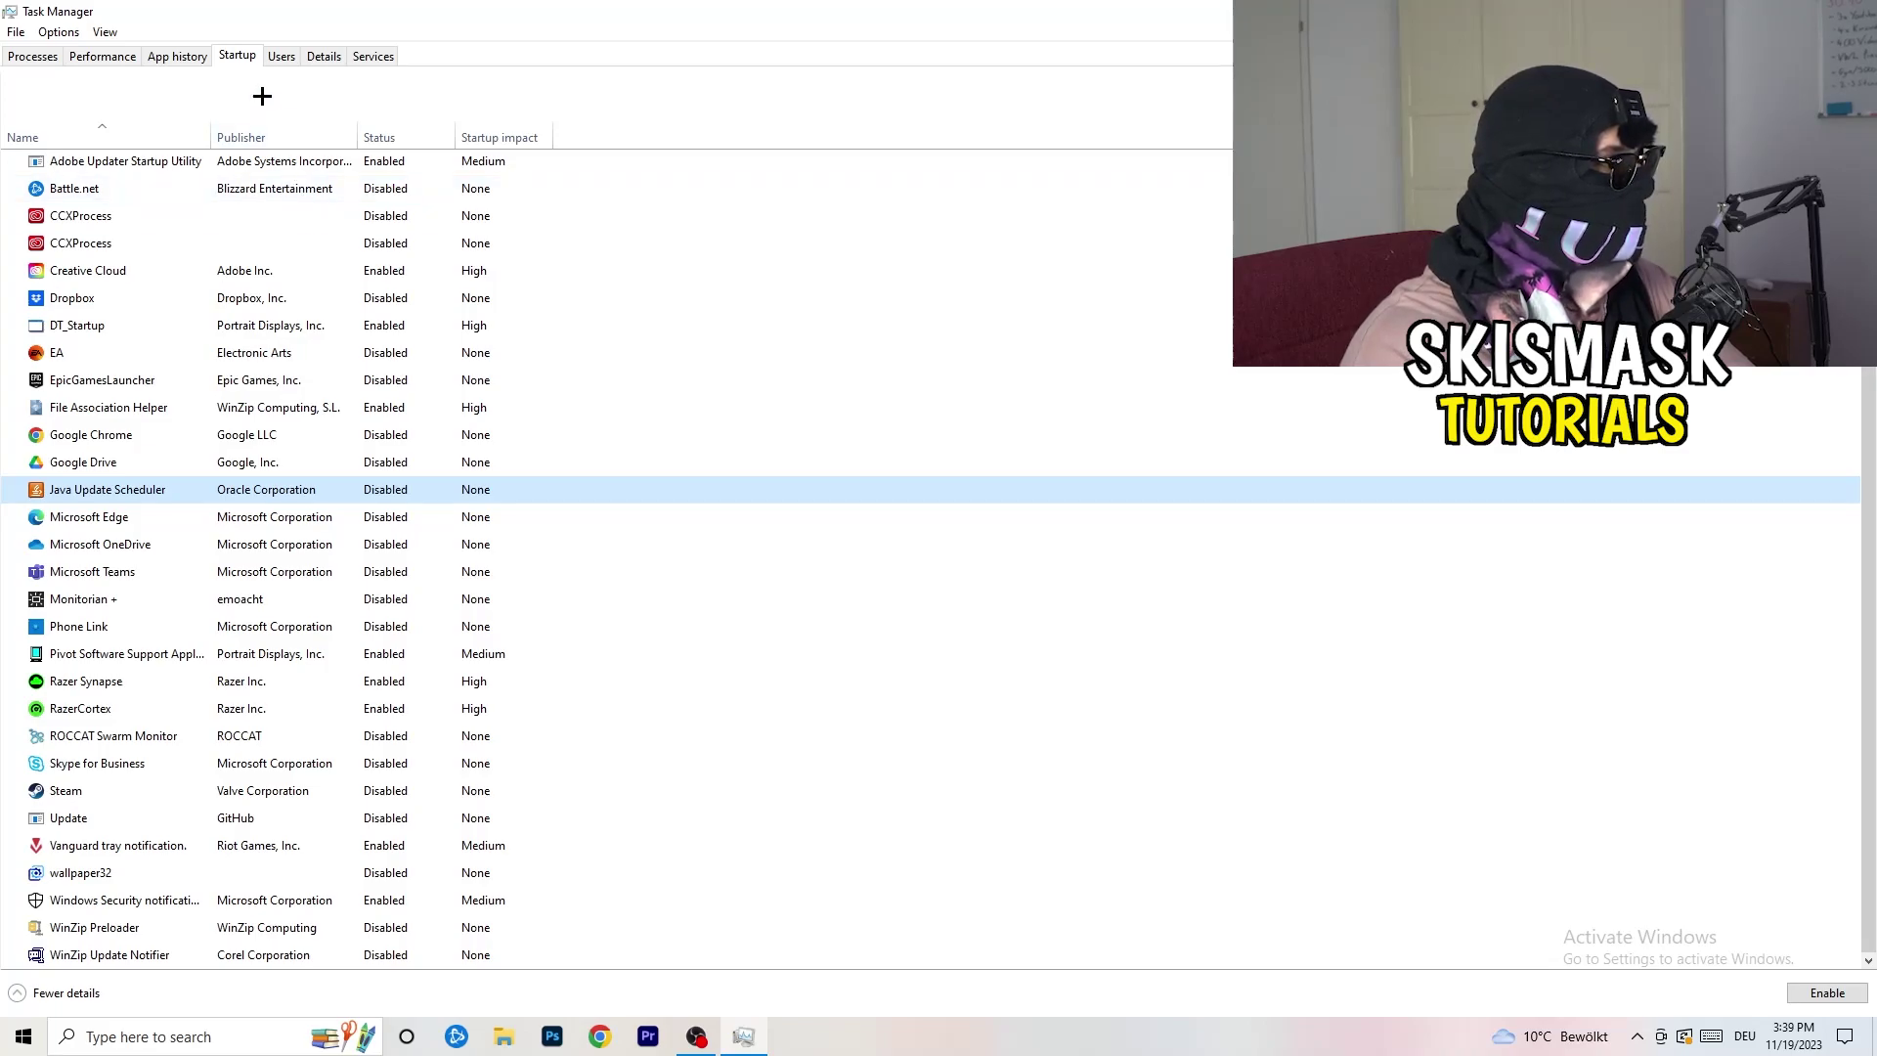
pyautogui.click(109, 57)
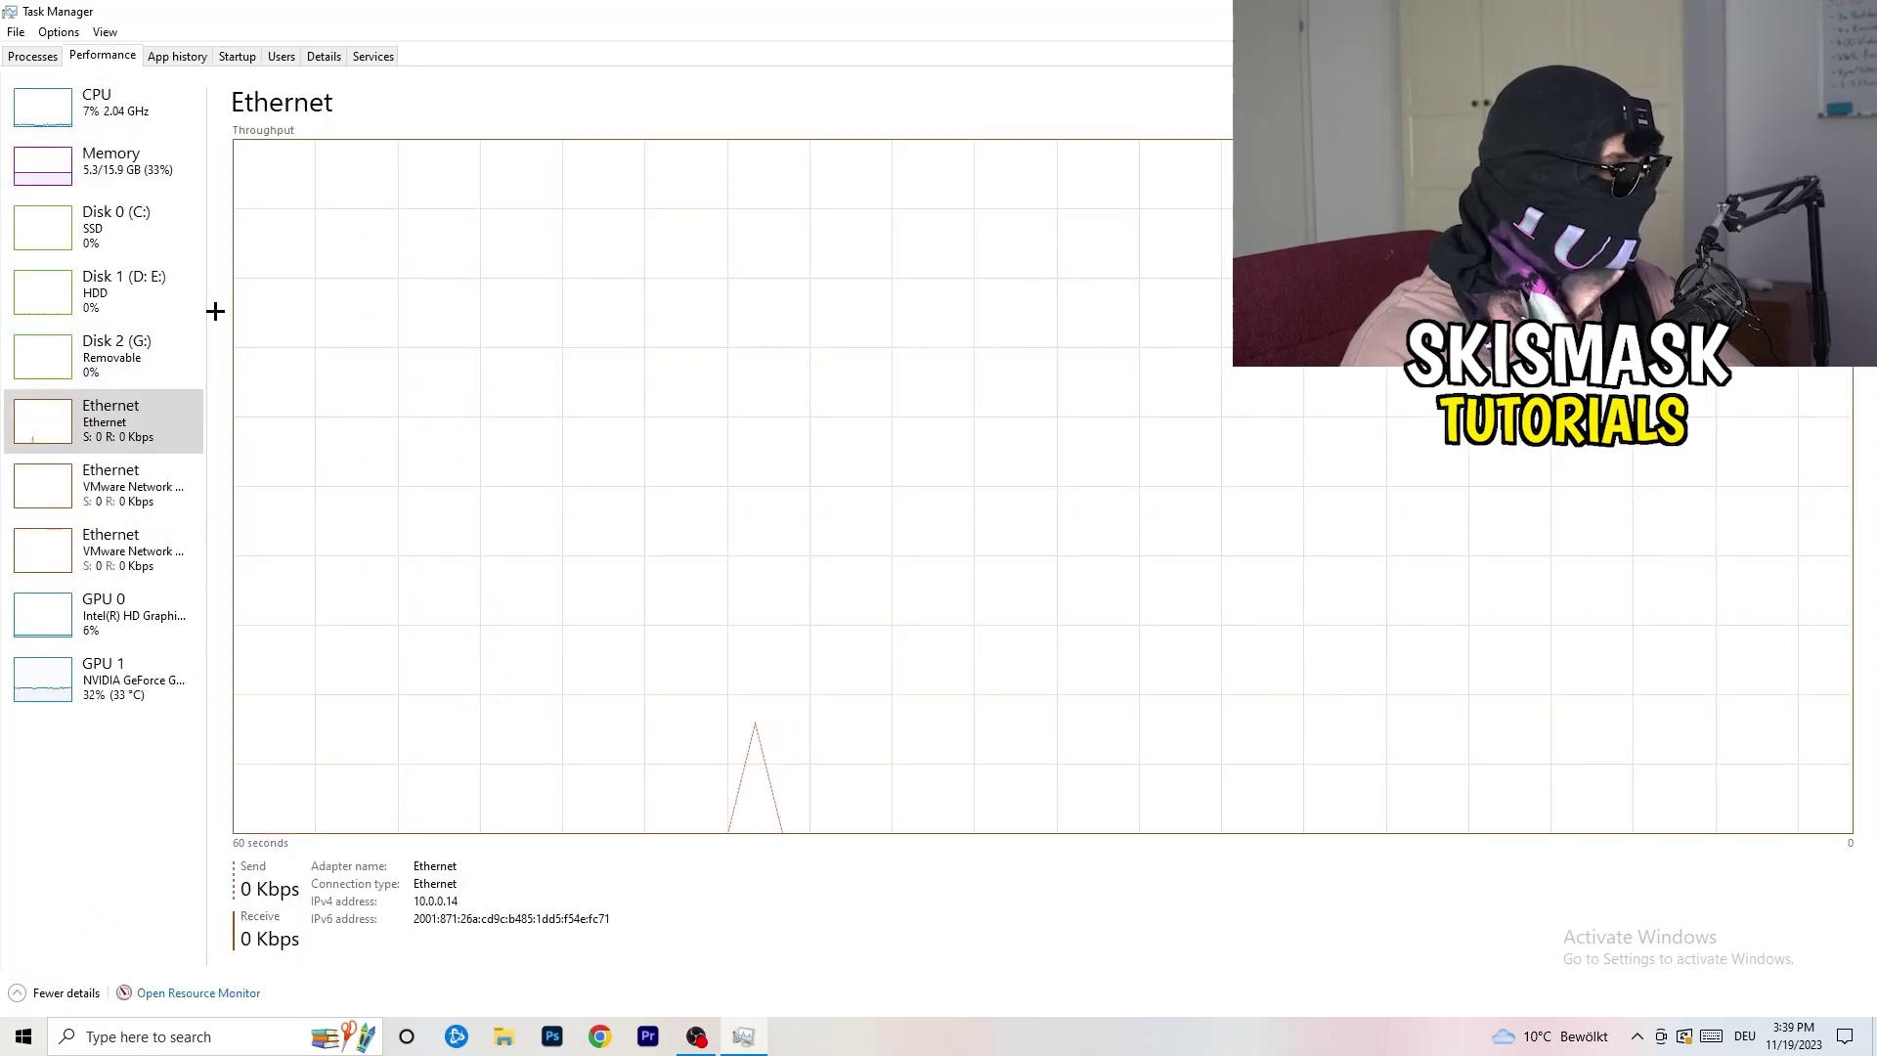
# - Check DropboxCrashHandler's priority in Details, leave it at Normal, and close Task Manager
pyautogui.click(328, 59)
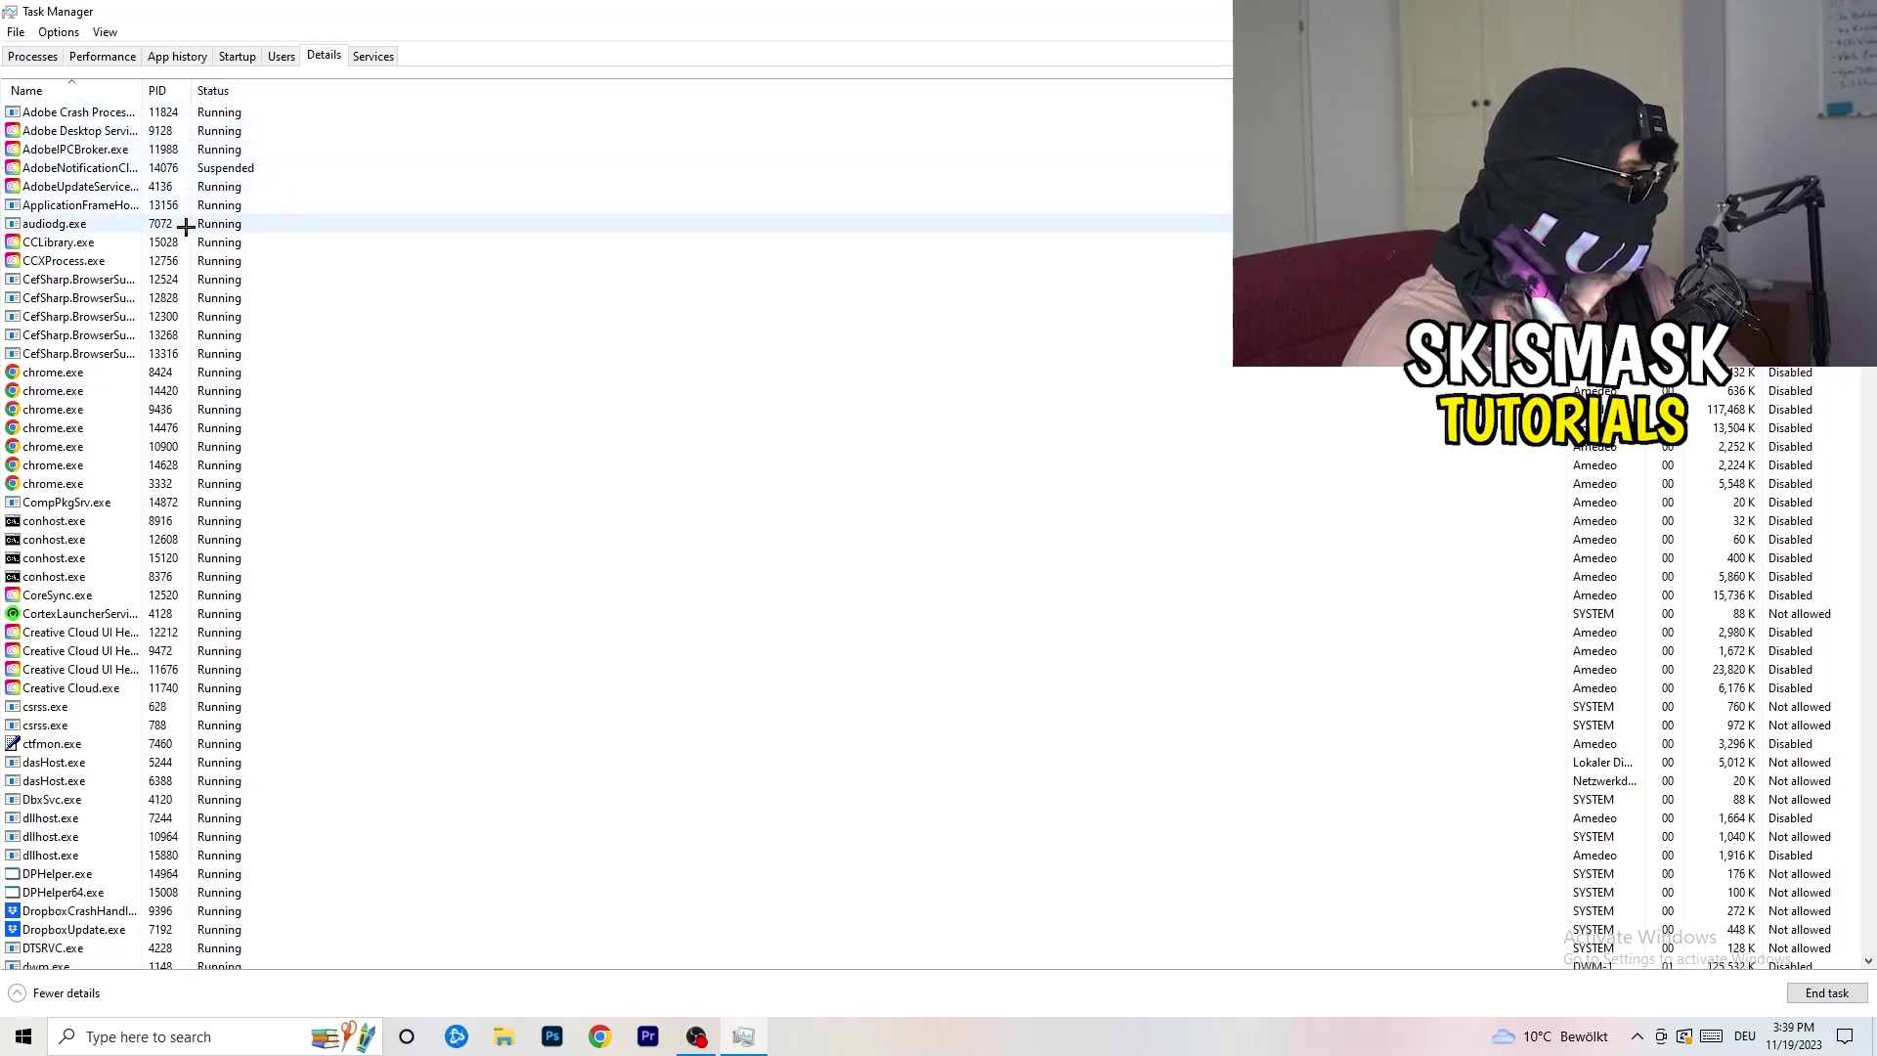
pyautogui.scroll(-6, 202, 474)
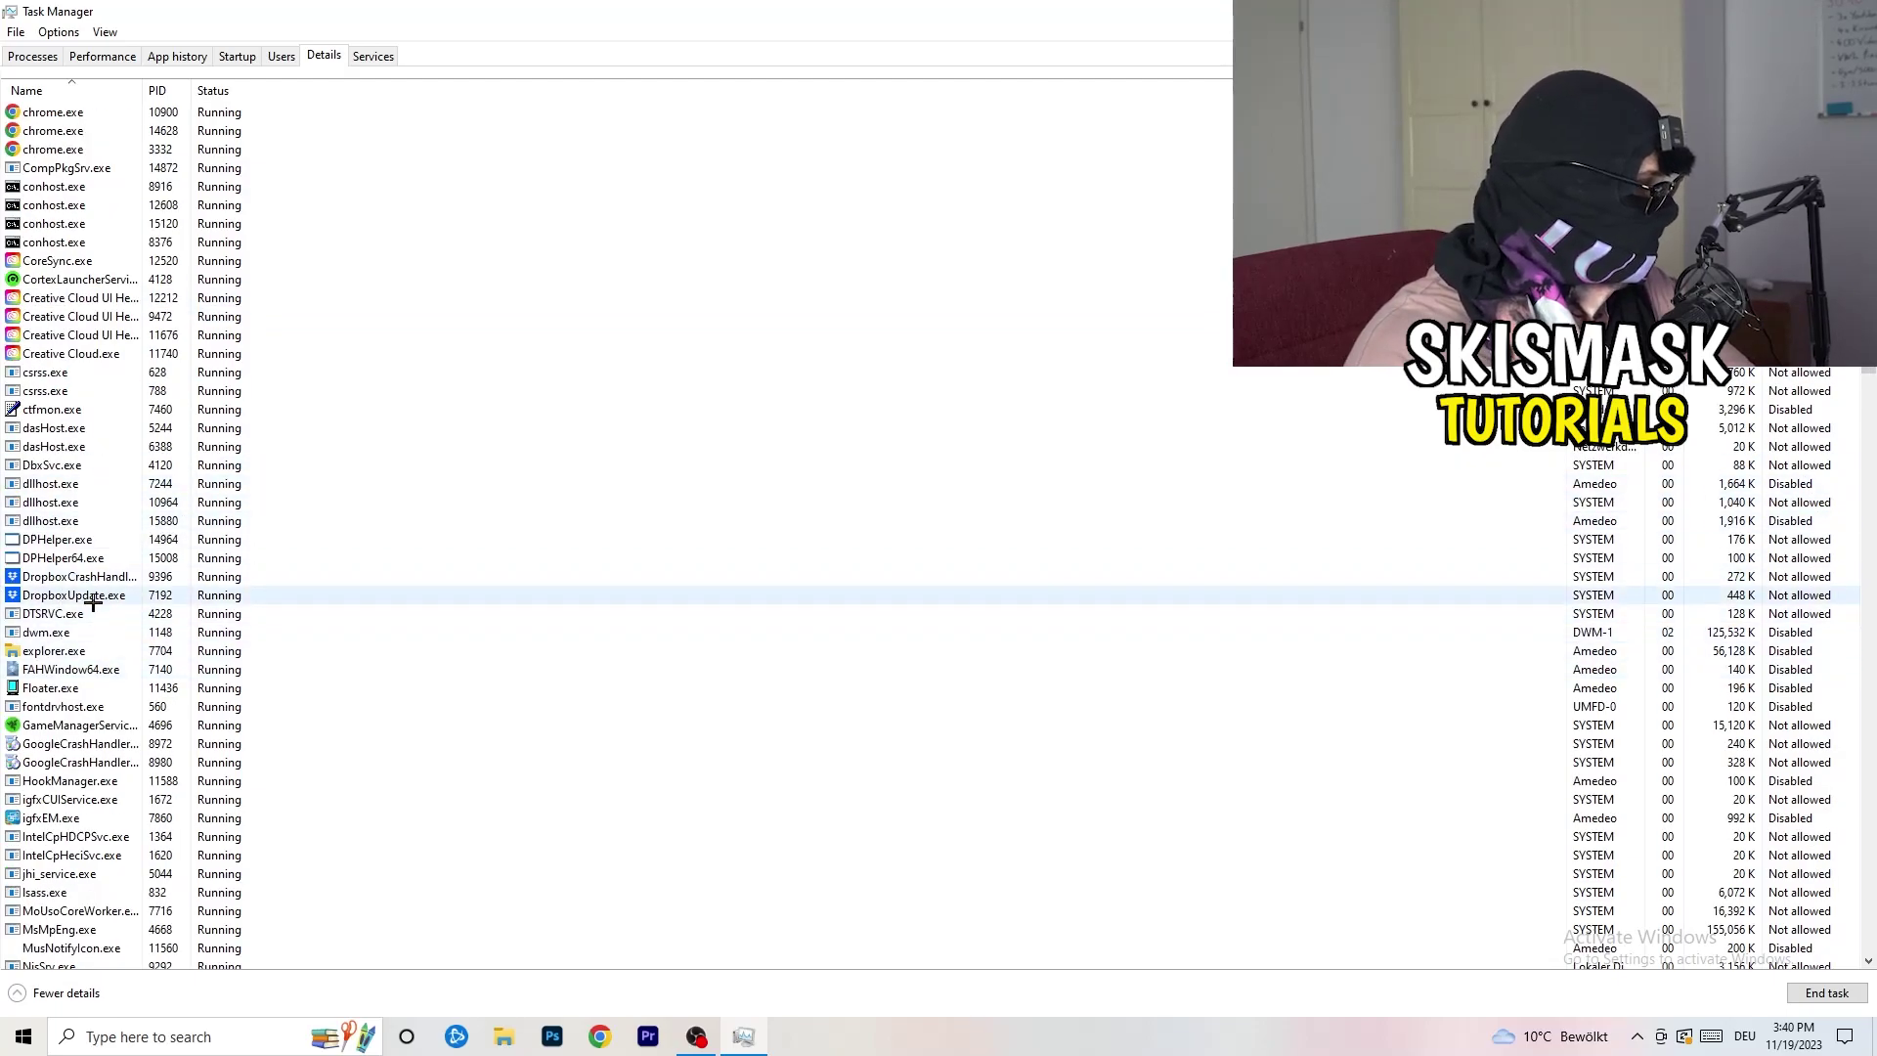
pyautogui.rightClick(77, 578)
pyautogui.rightClick(157, 574)
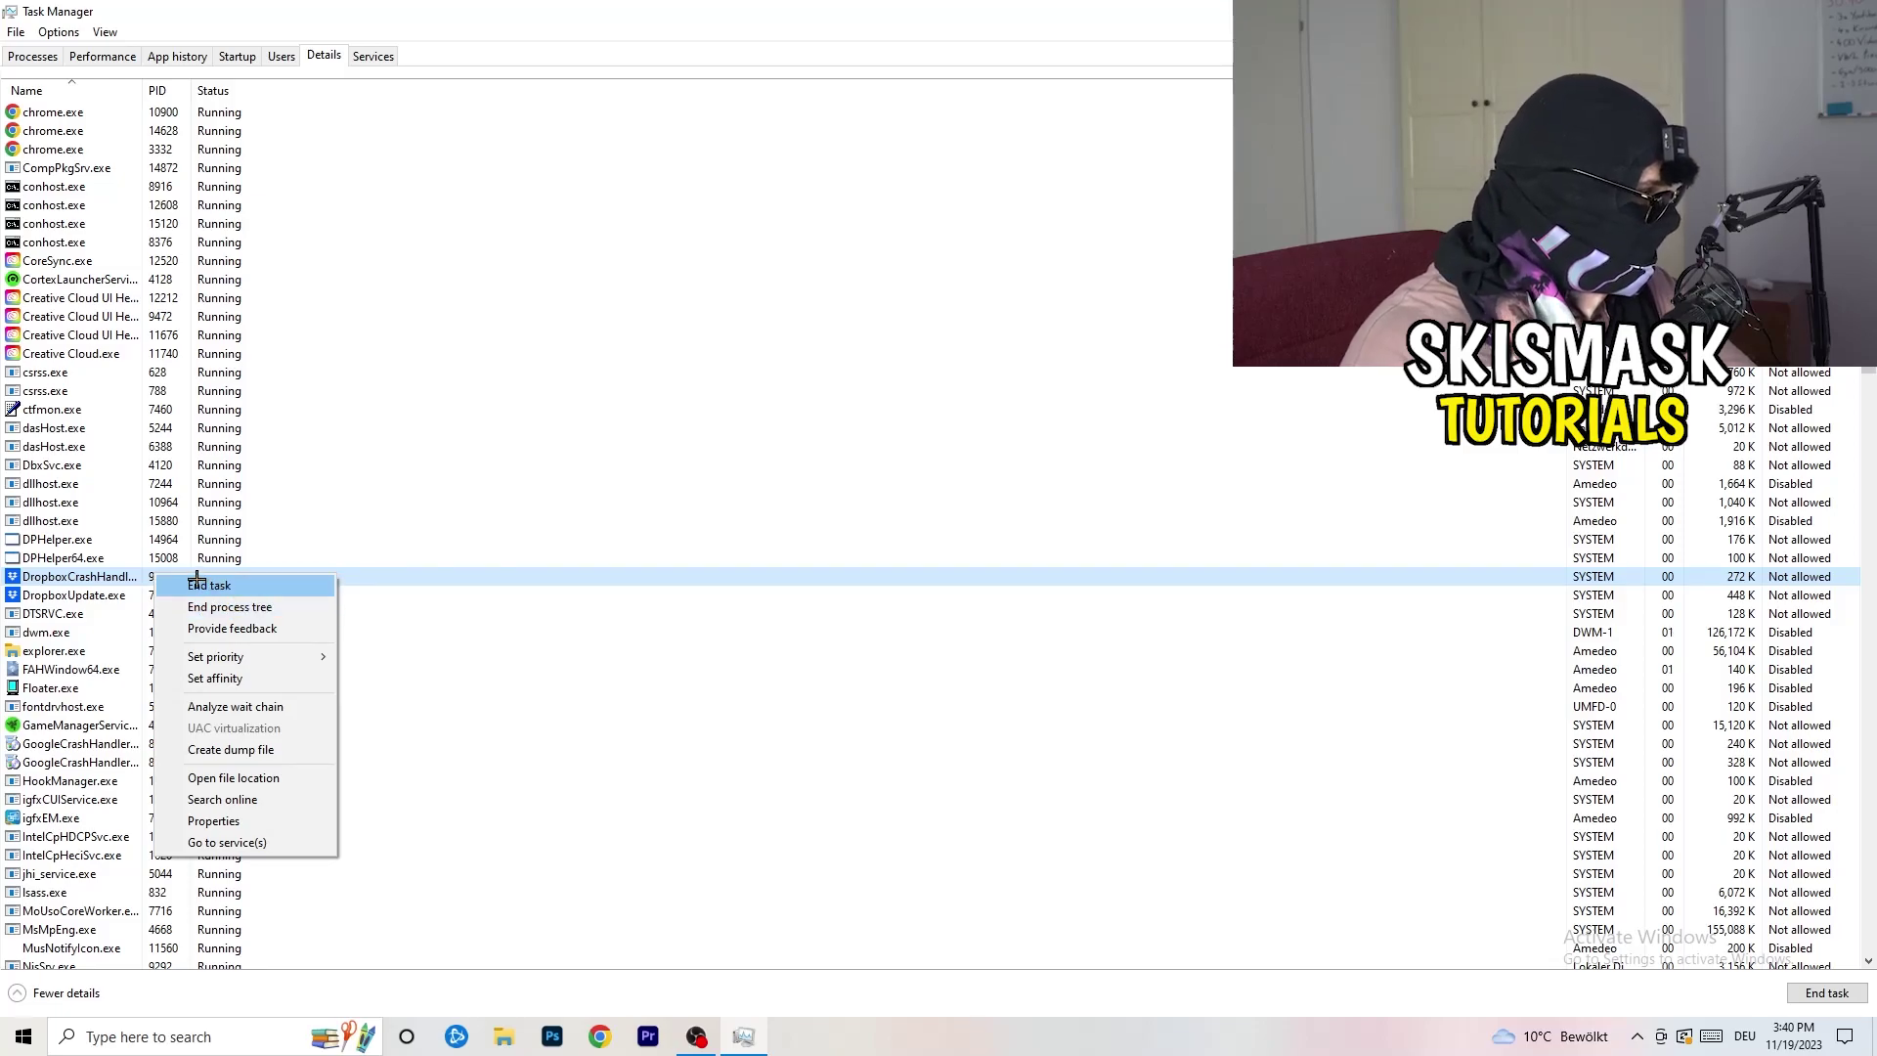
pyautogui.rightClick(149, 576)
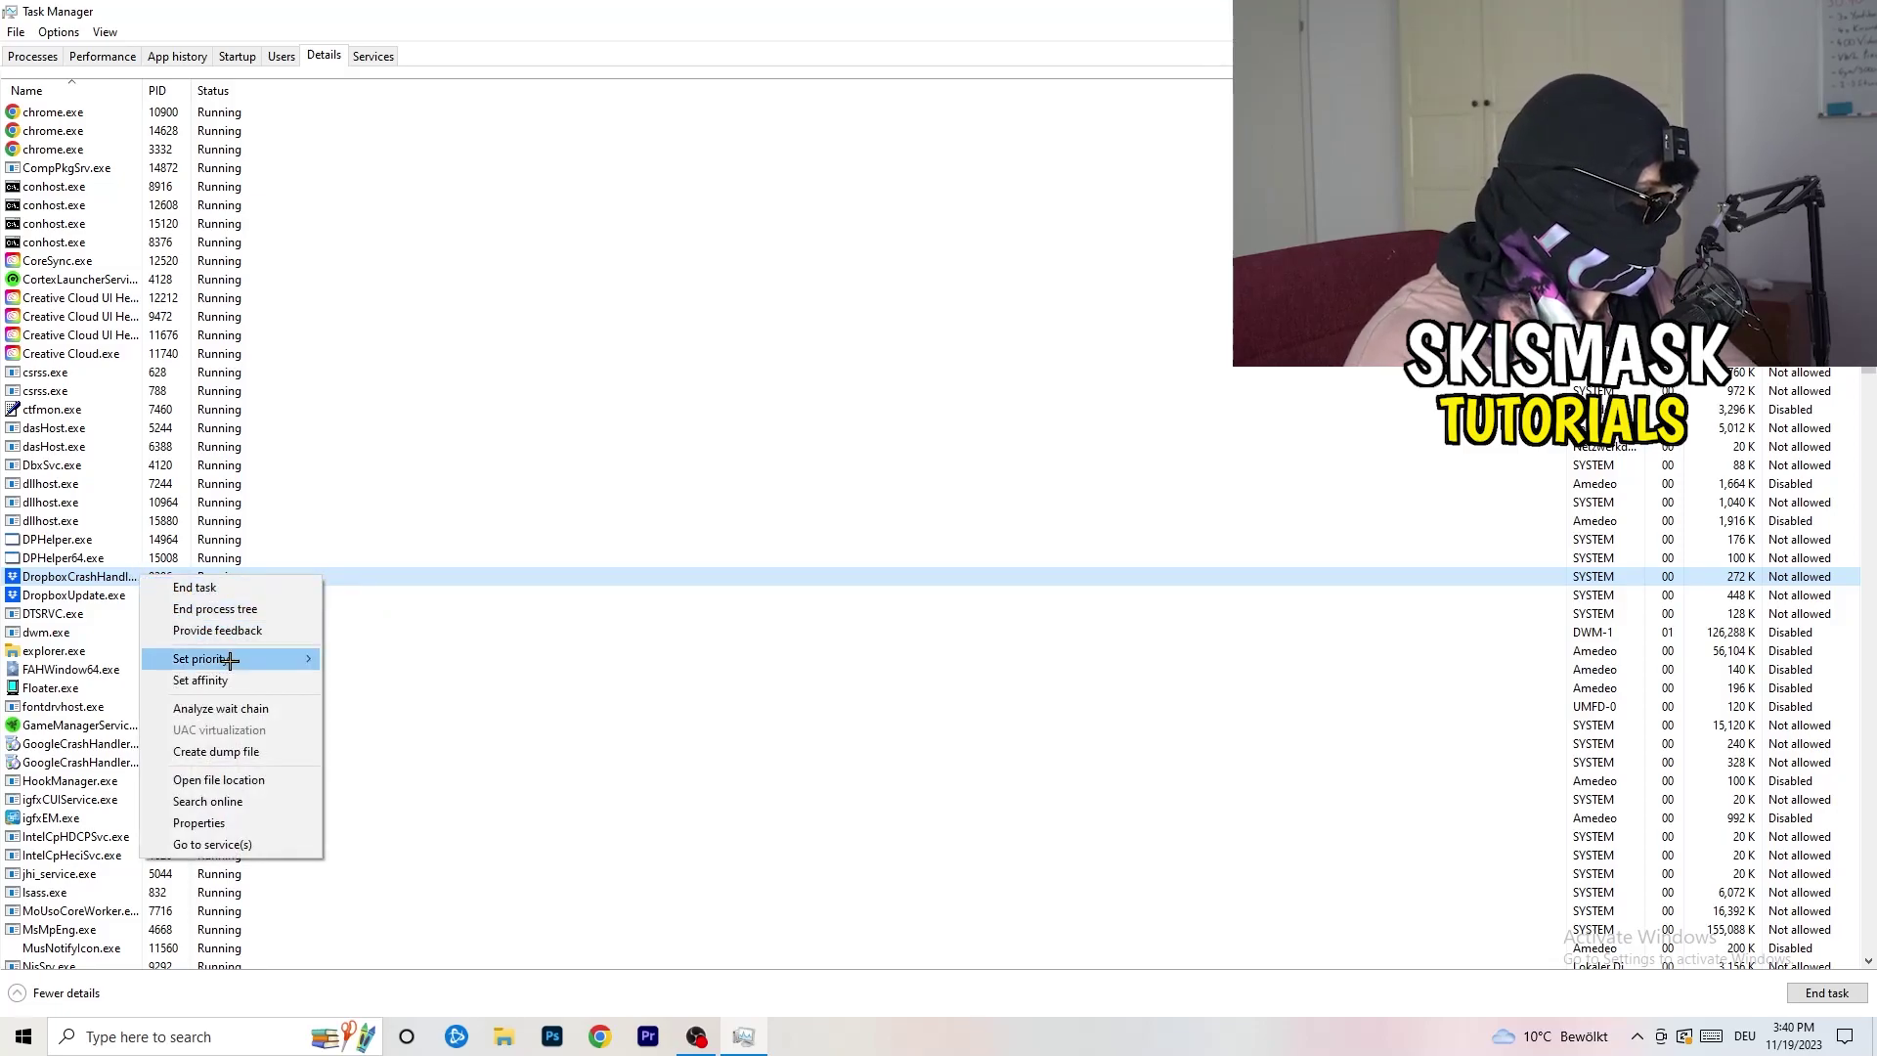
pyautogui.moveTo(227, 660)
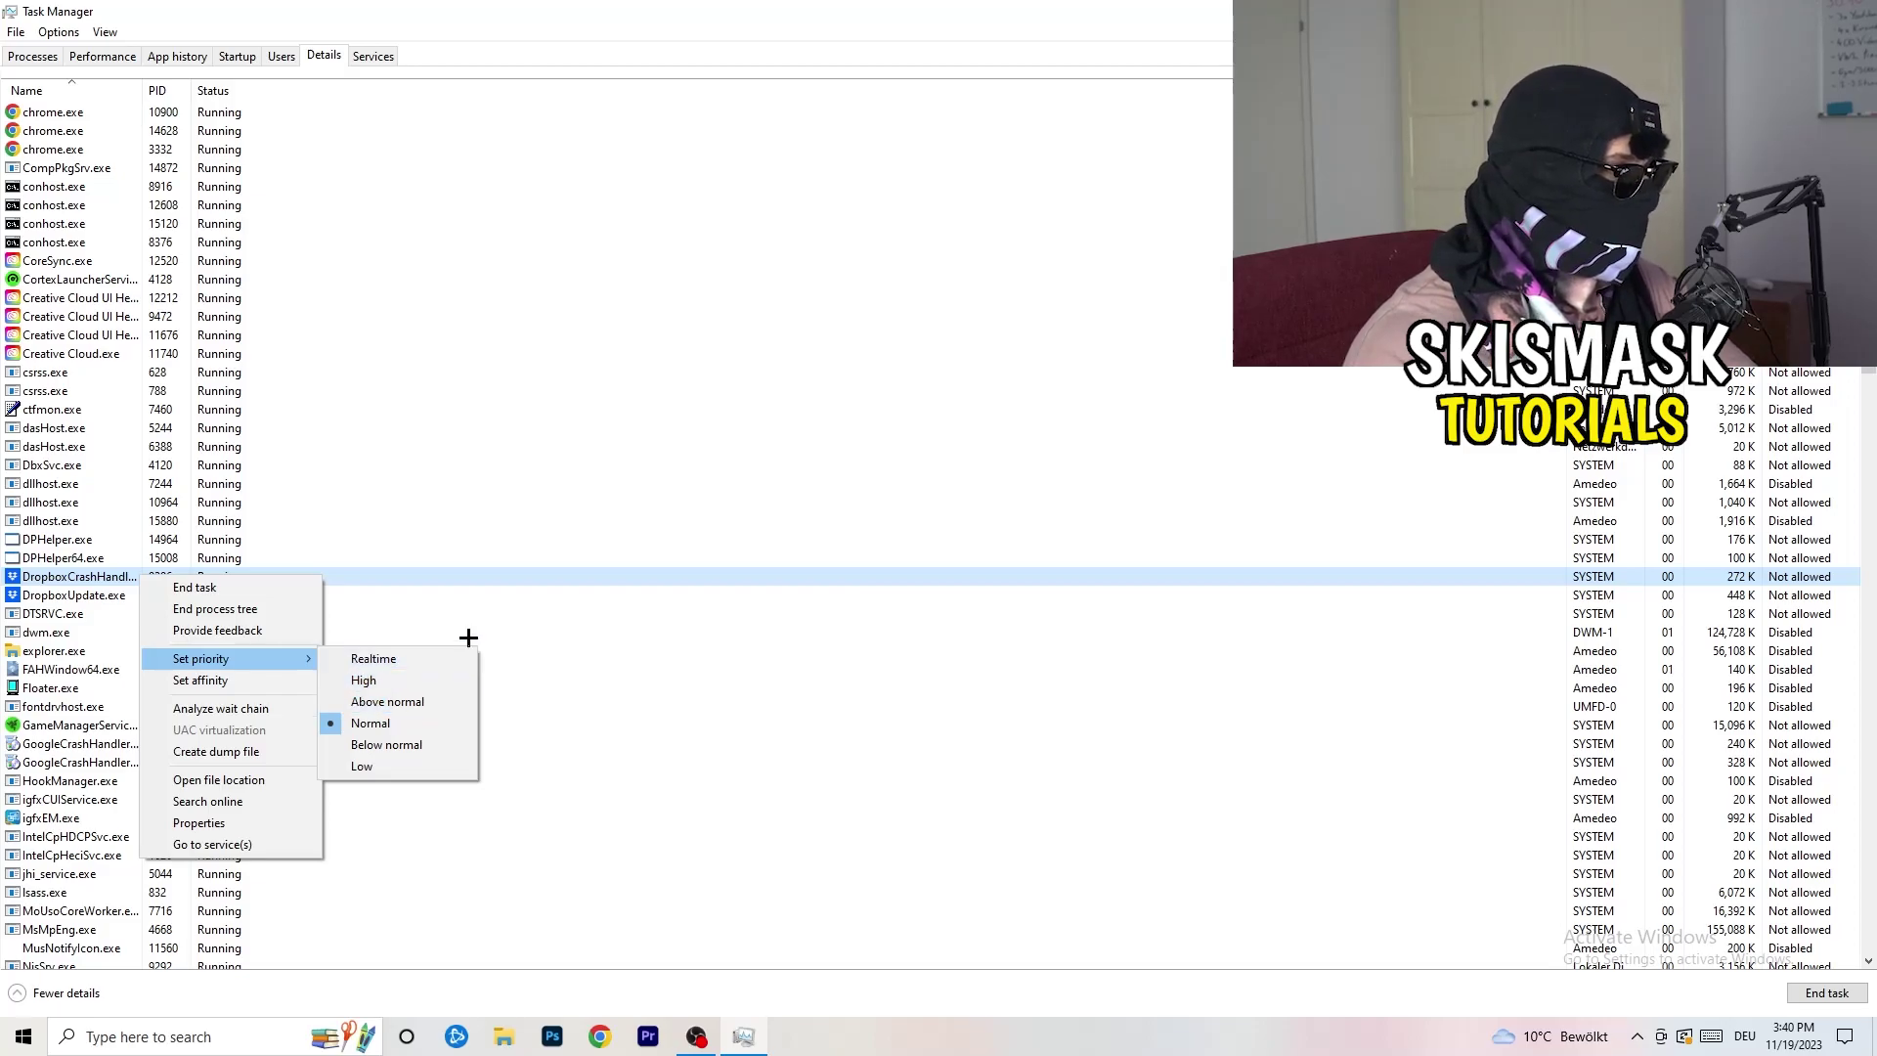
pyautogui.click(848, 130)
pyautogui.hotkey('alt', 'F4')
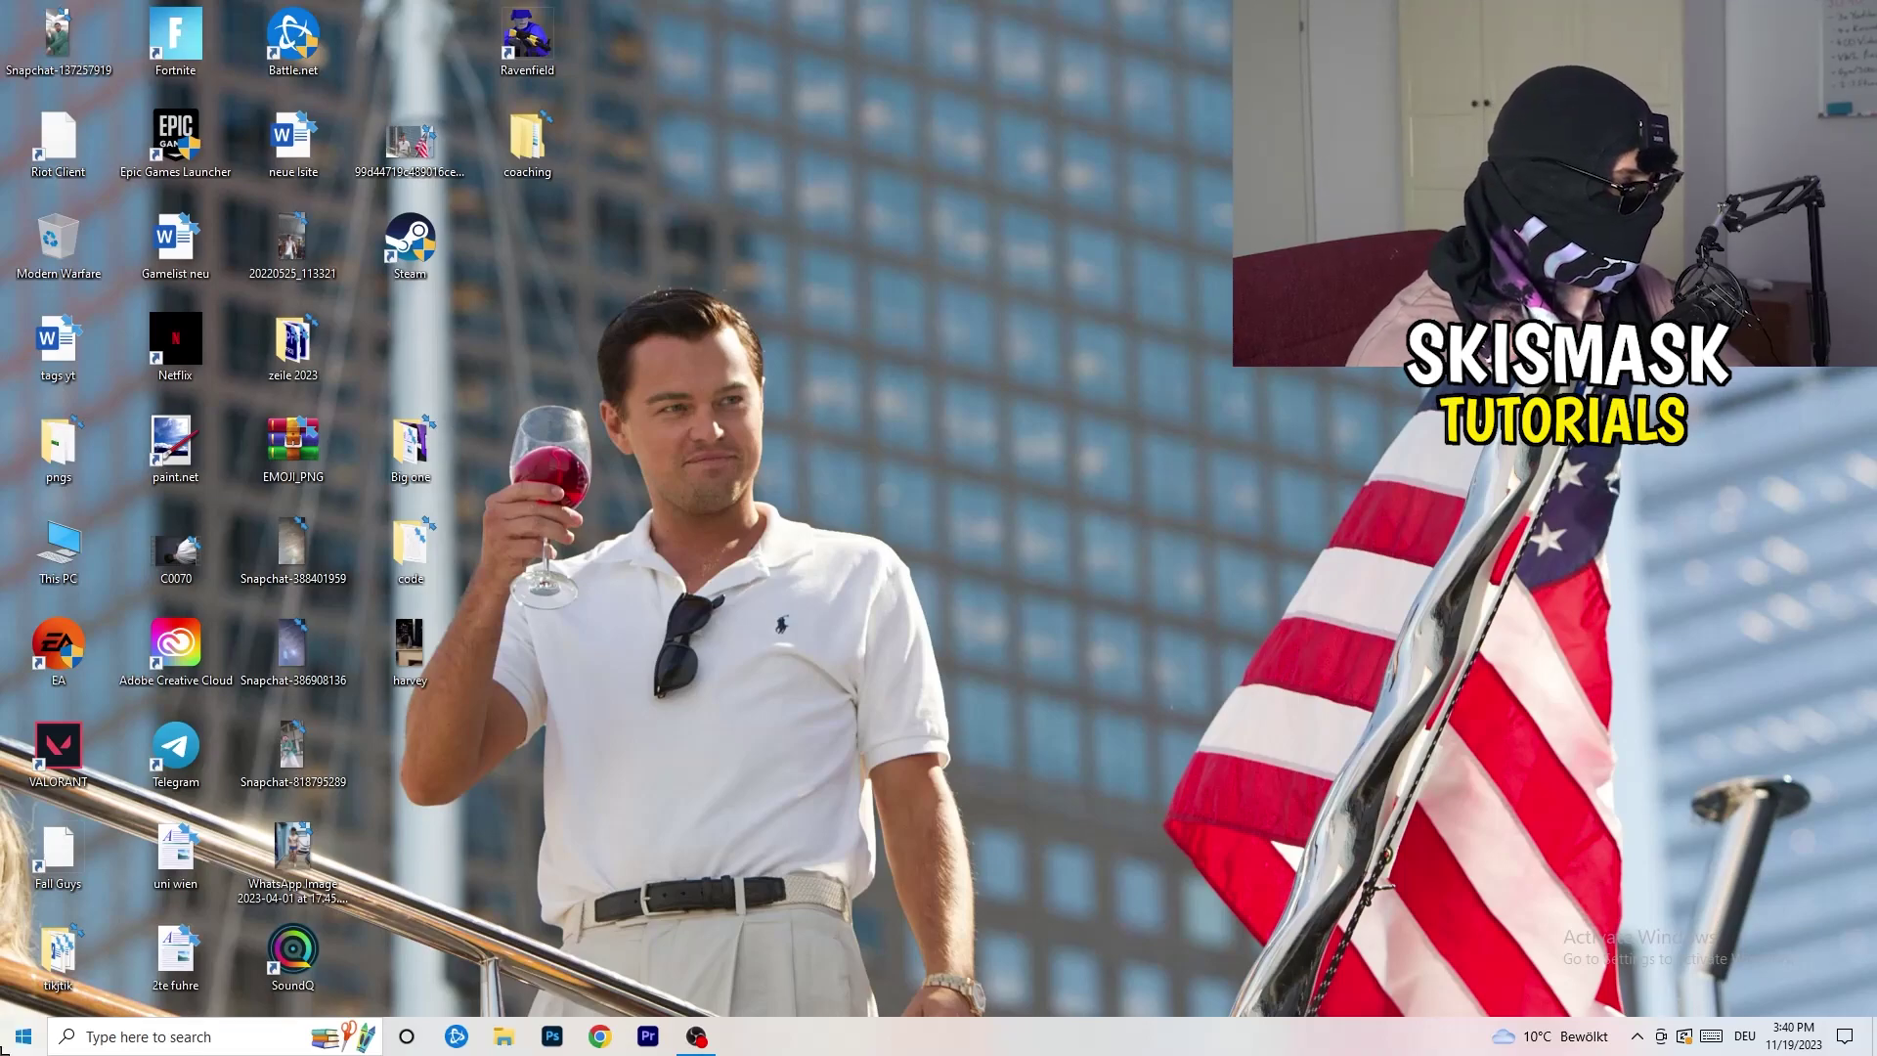
# - Launch Settings by searching 'sett' from Start and go to System's Display page
pyautogui.click(23, 1036)
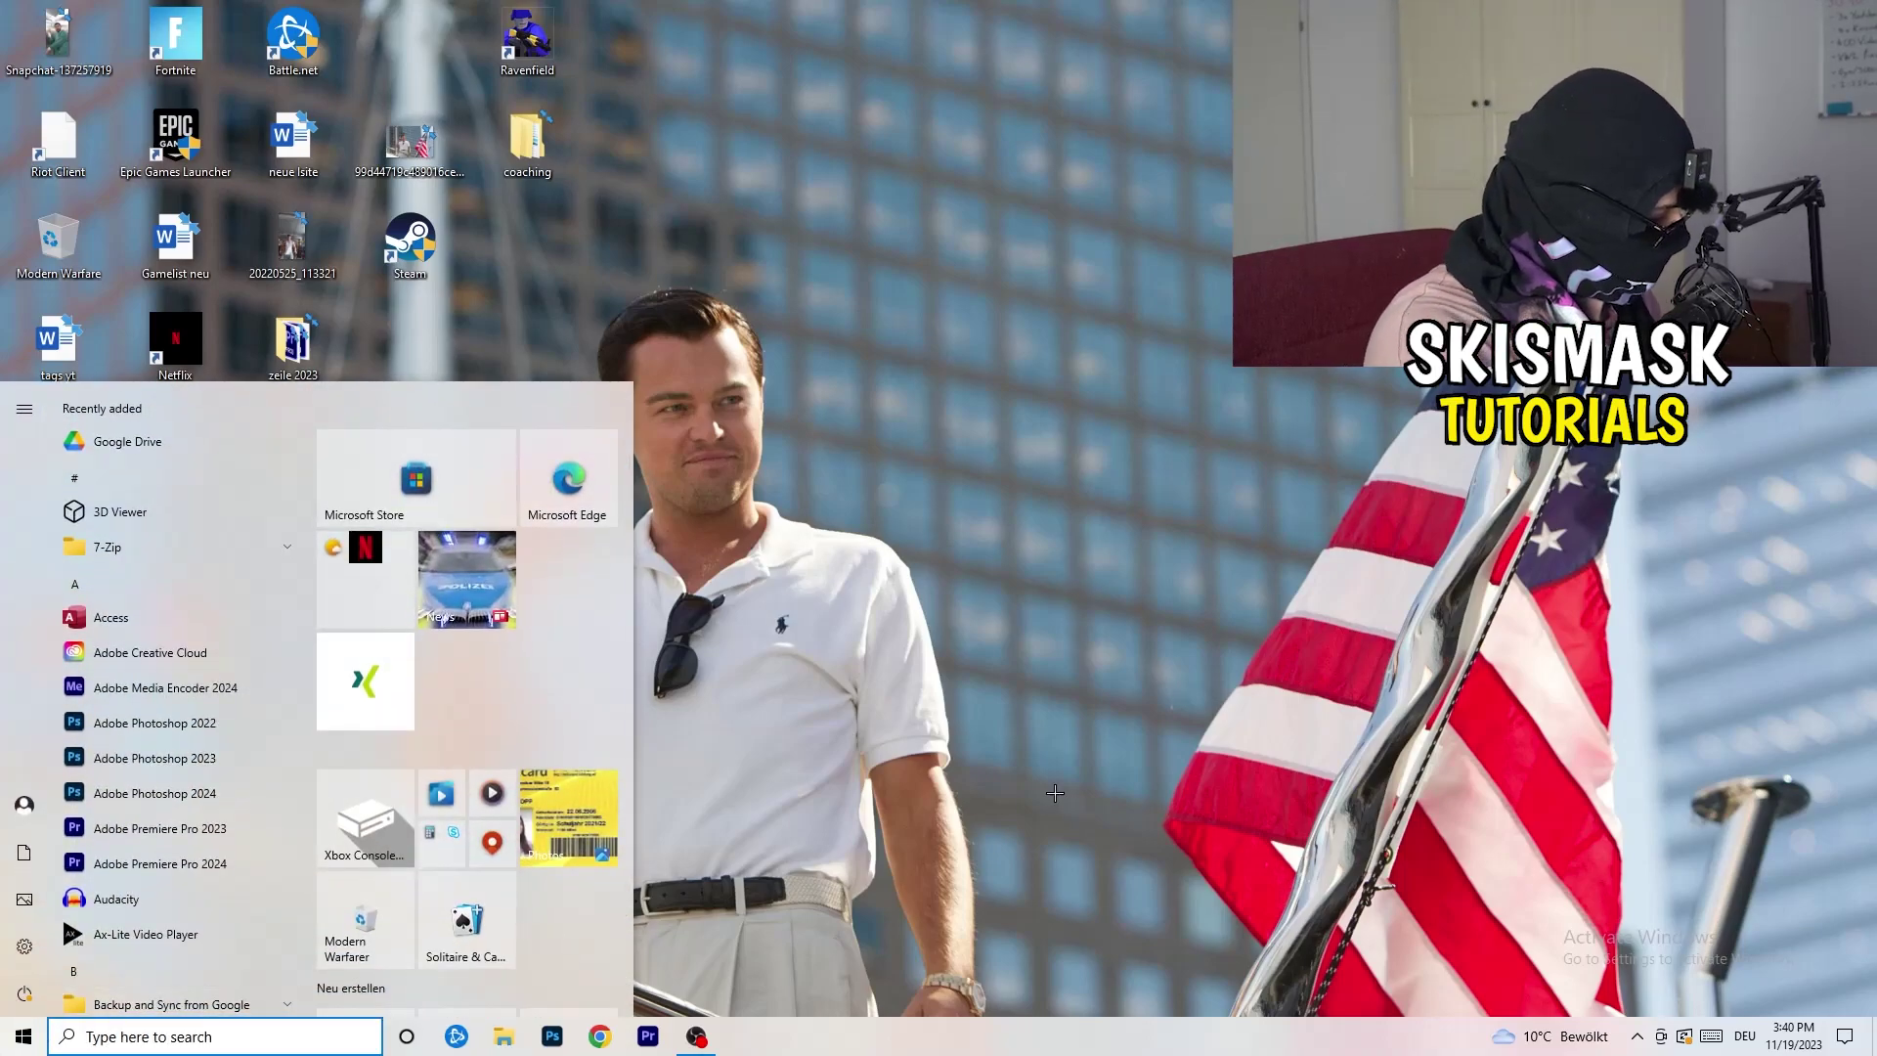
pyautogui.write('sett')
pyautogui.press('Return')
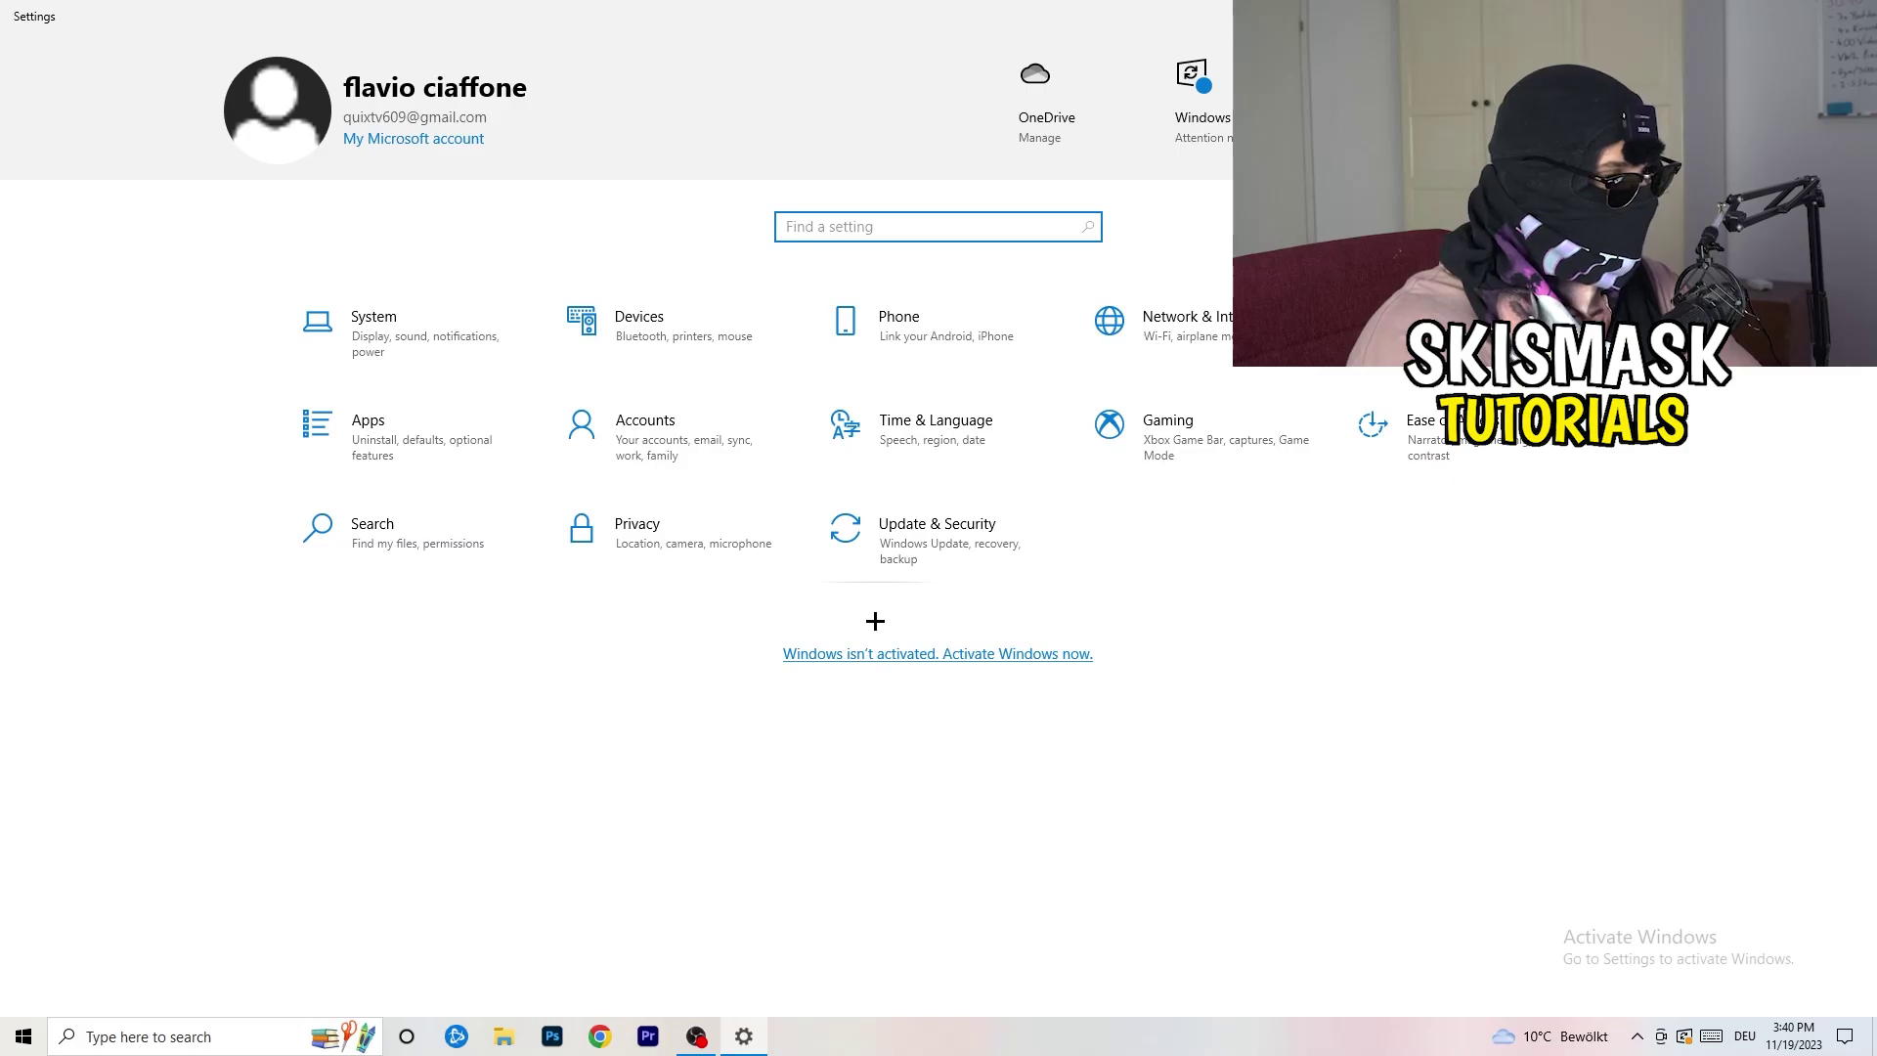
pyautogui.click(423, 350)
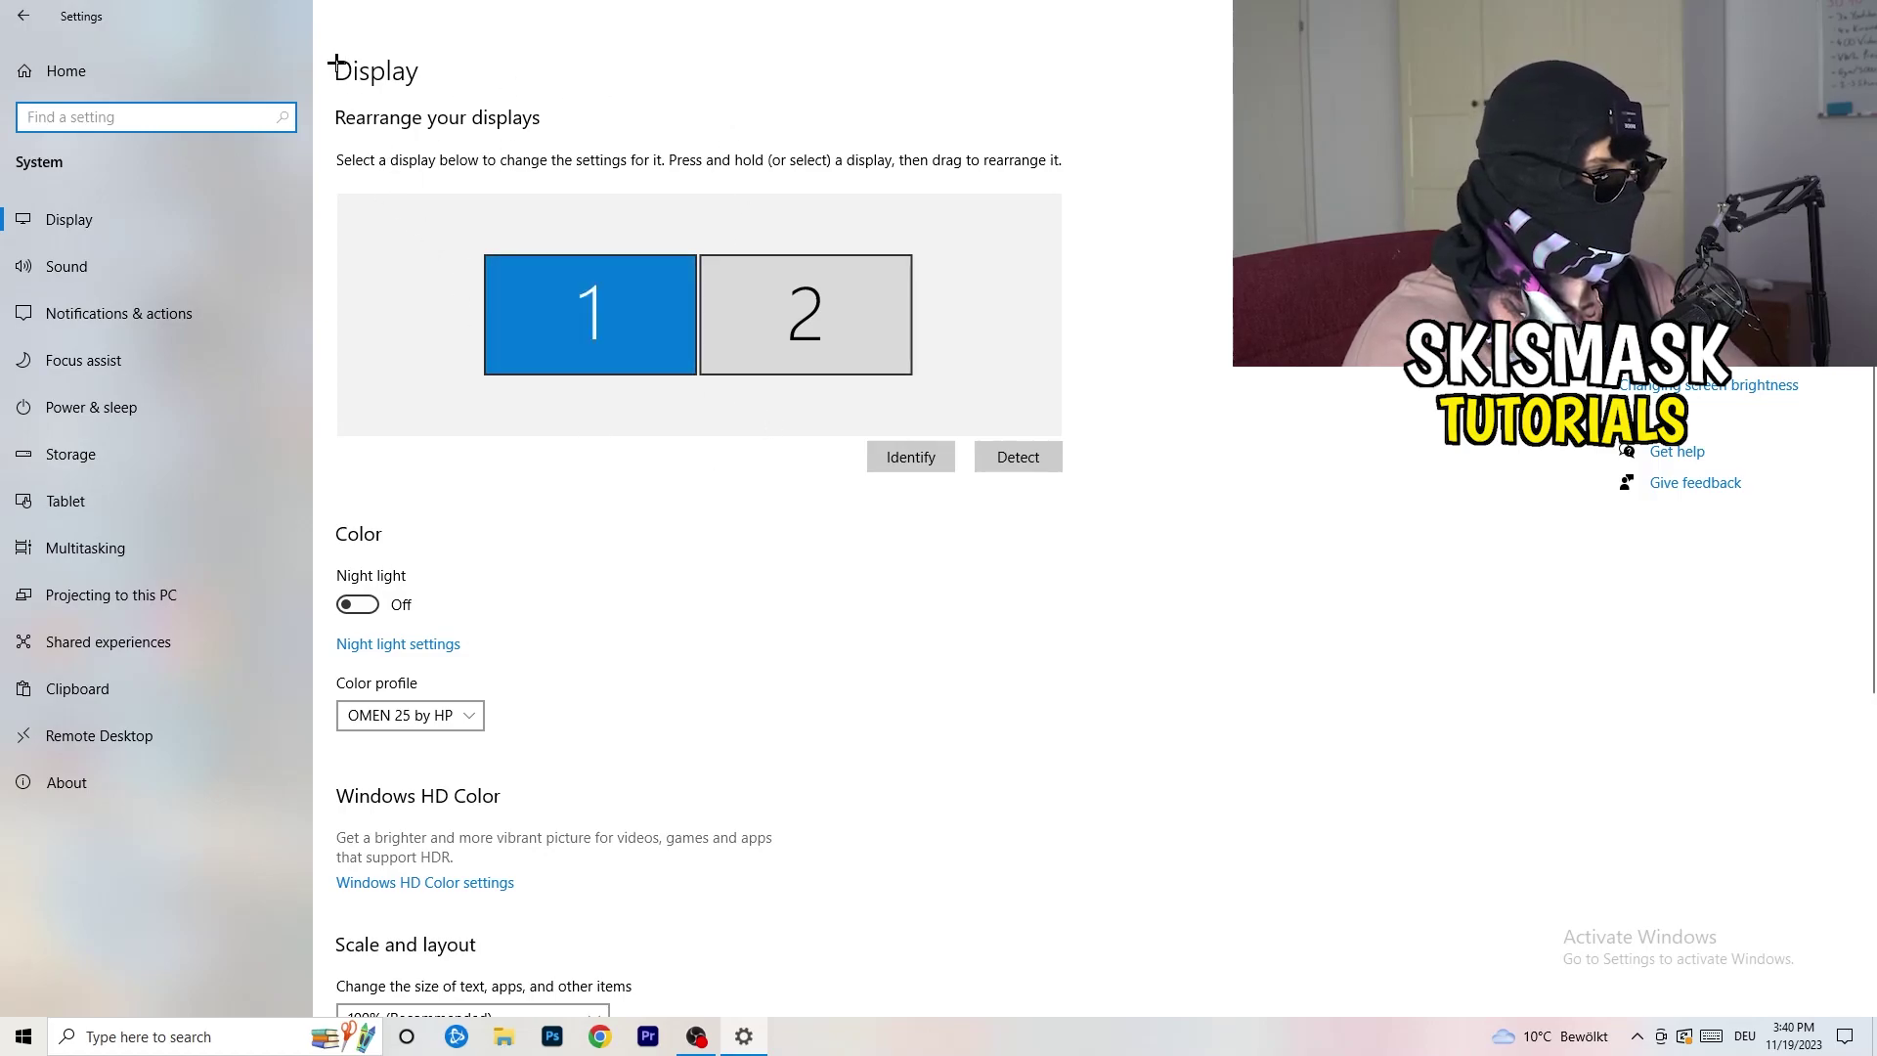
pyautogui.click(380, 77)
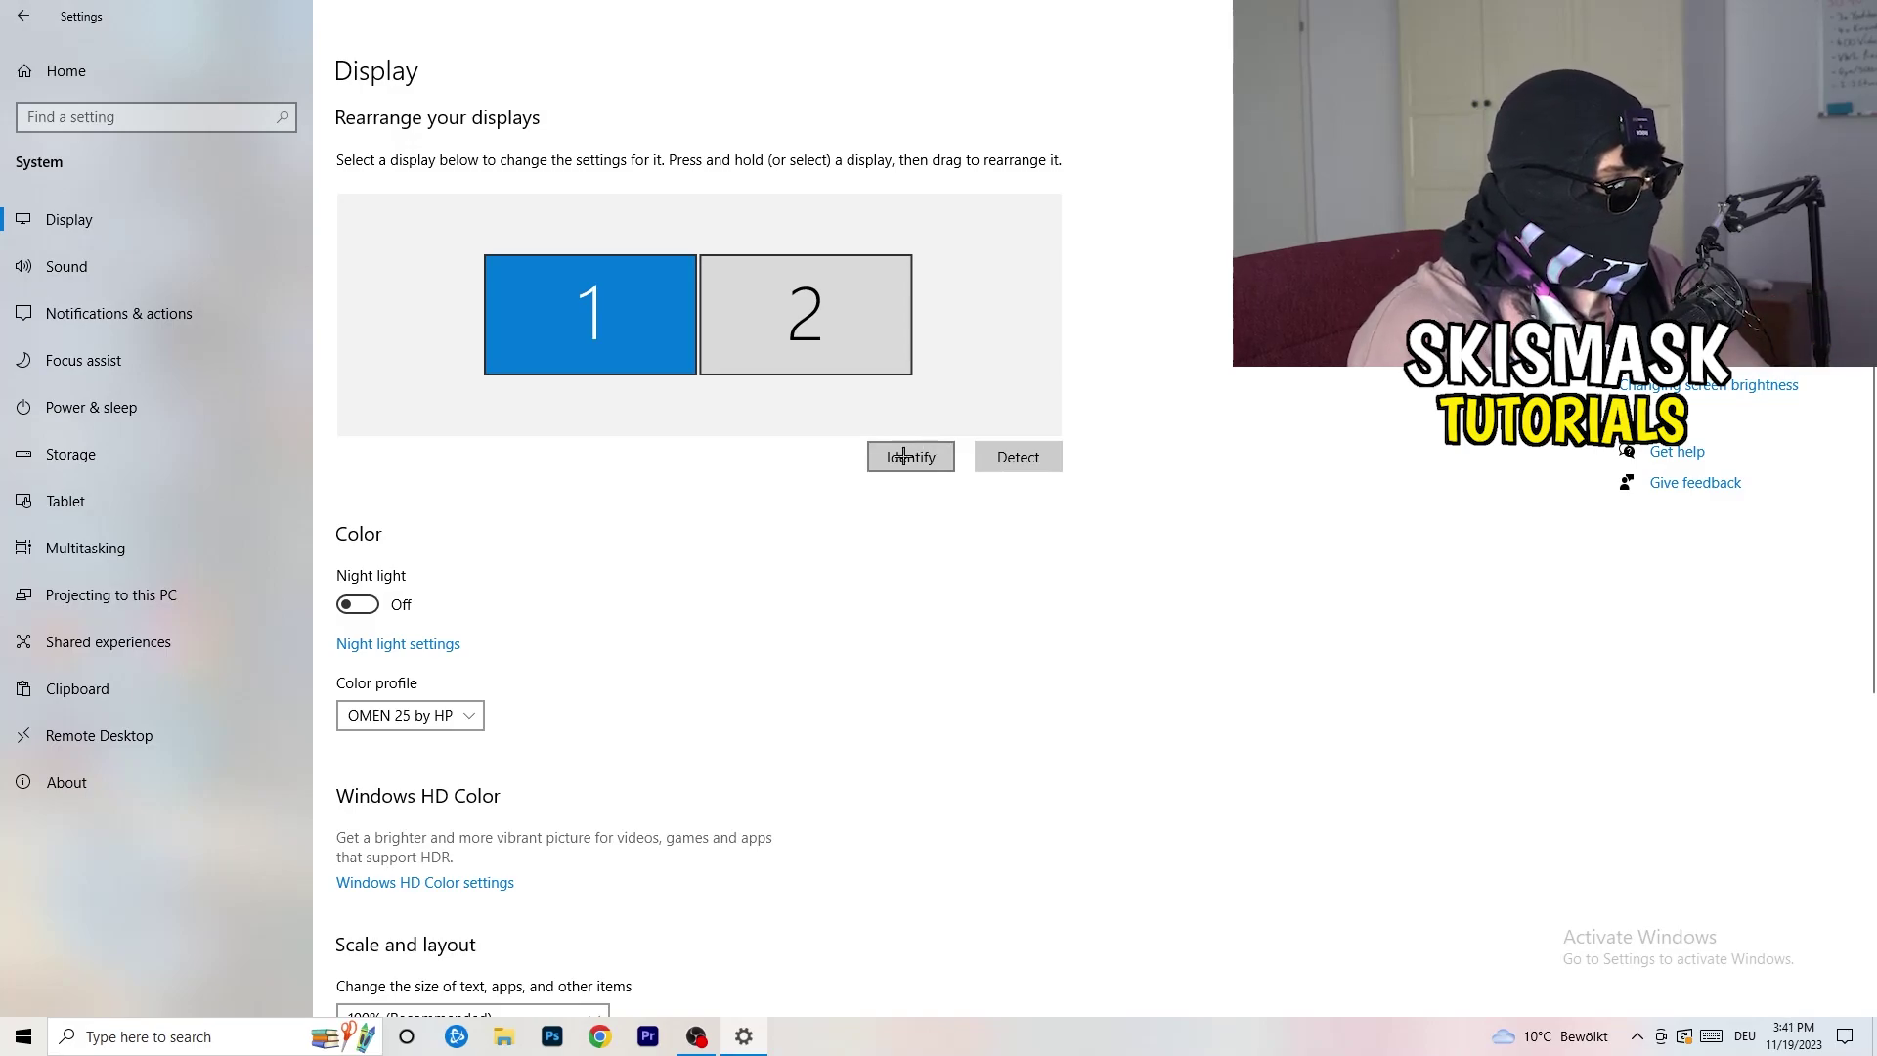
pyautogui.scroll(-1, 662, 537)
pyautogui.scroll(1, 662, 536)
pyautogui.scroll(-3, 662, 537)
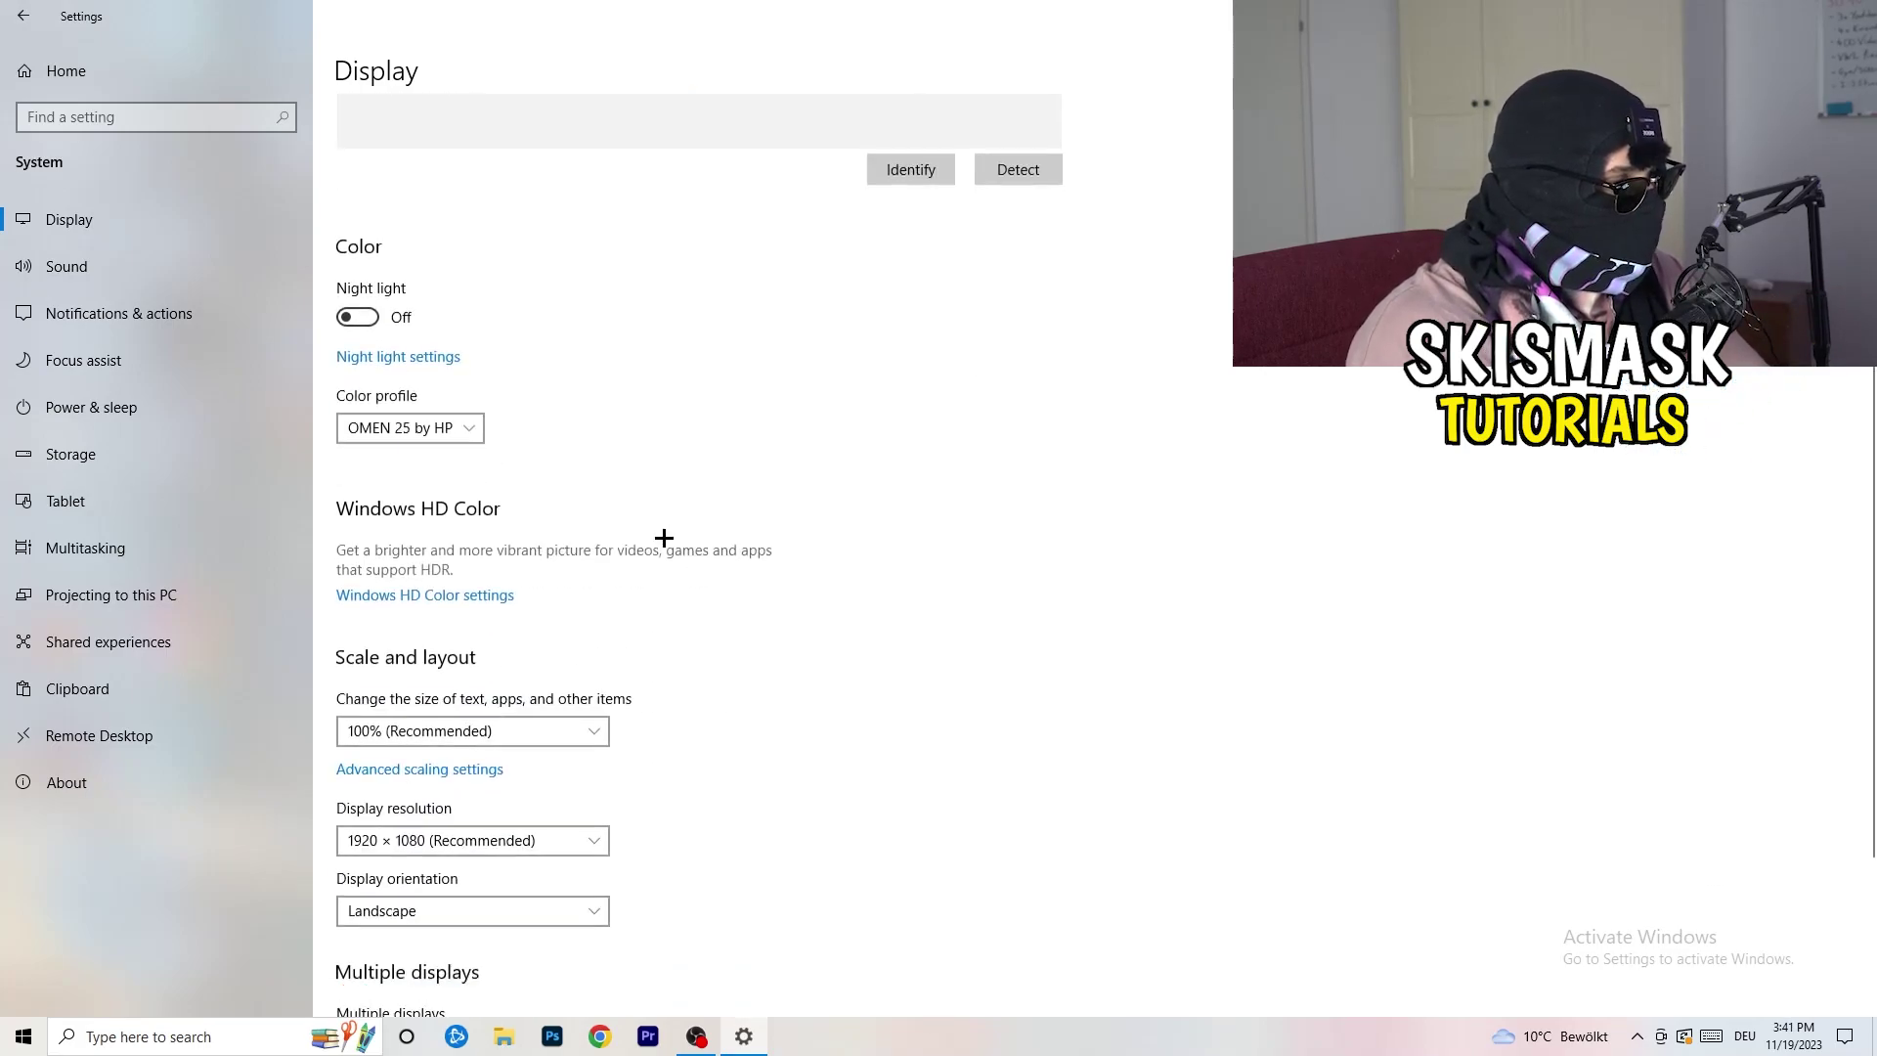
pyautogui.scroll(-2, 664, 536)
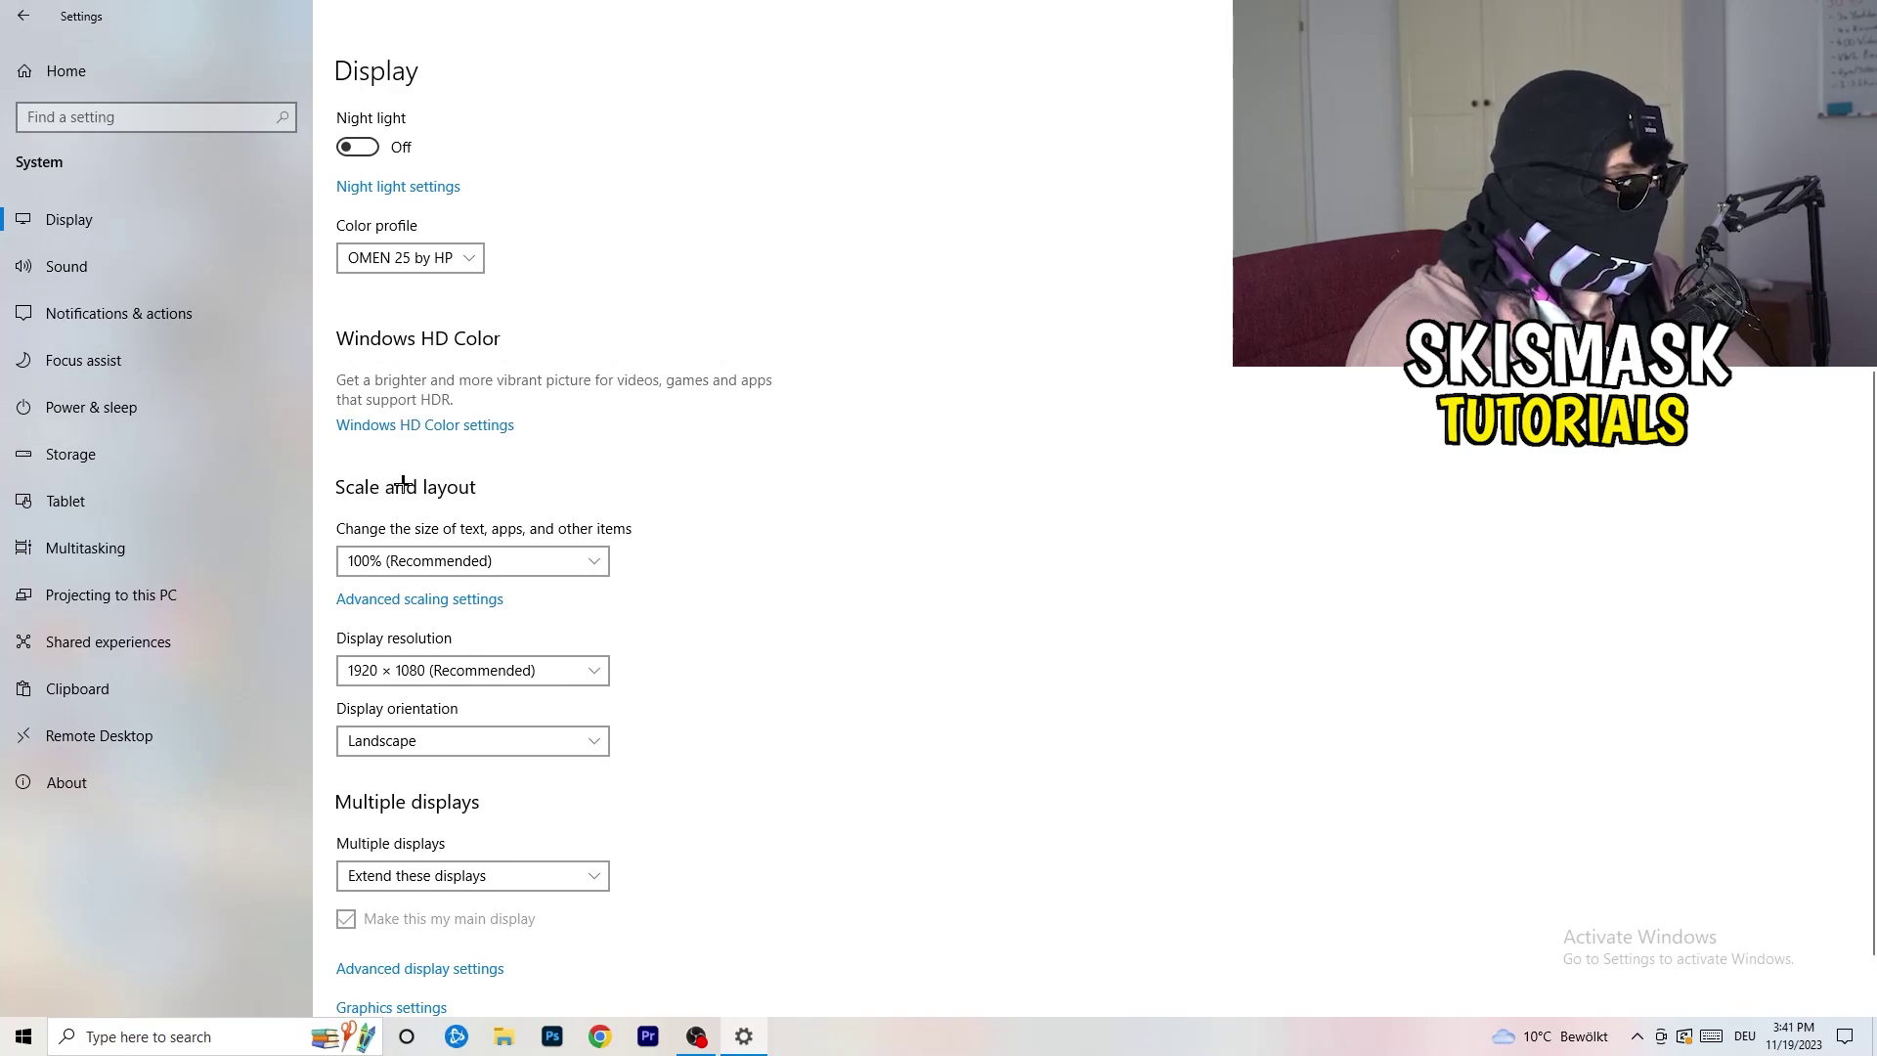
pyautogui.click(575, 561)
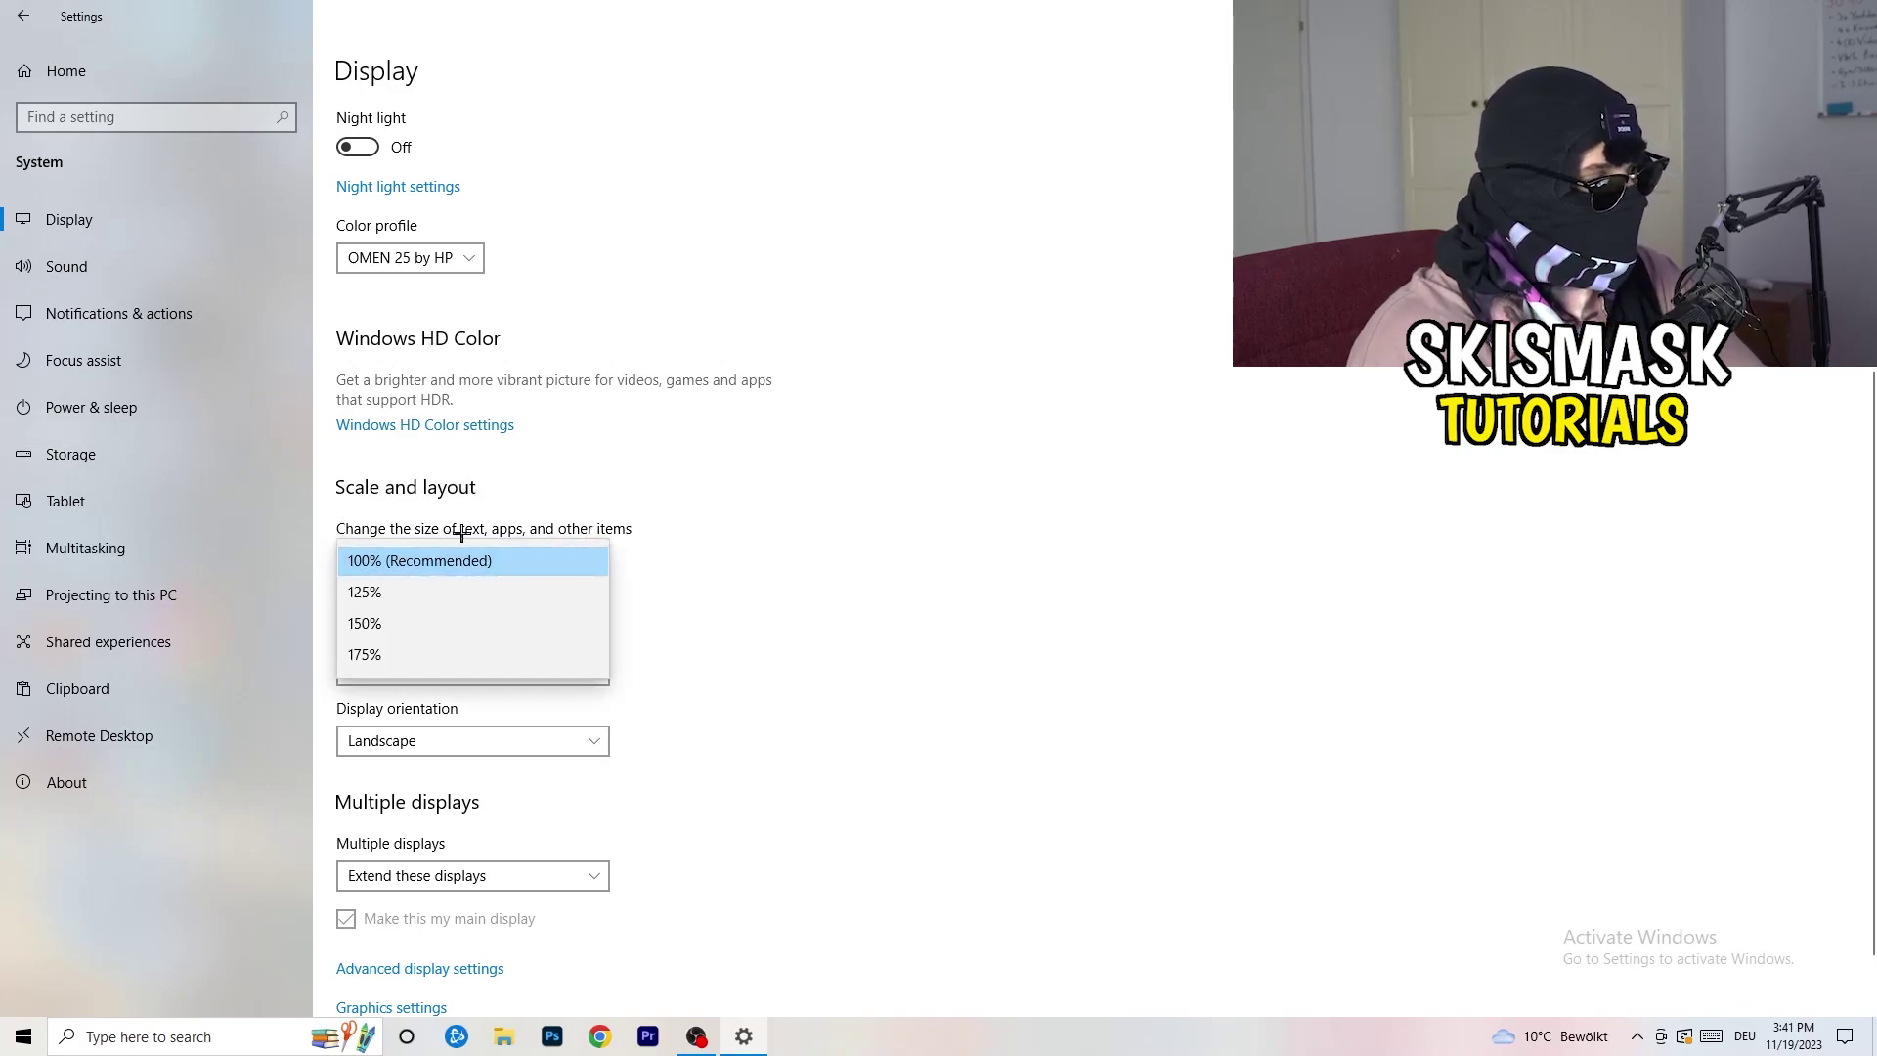
pyautogui.click(662, 529)
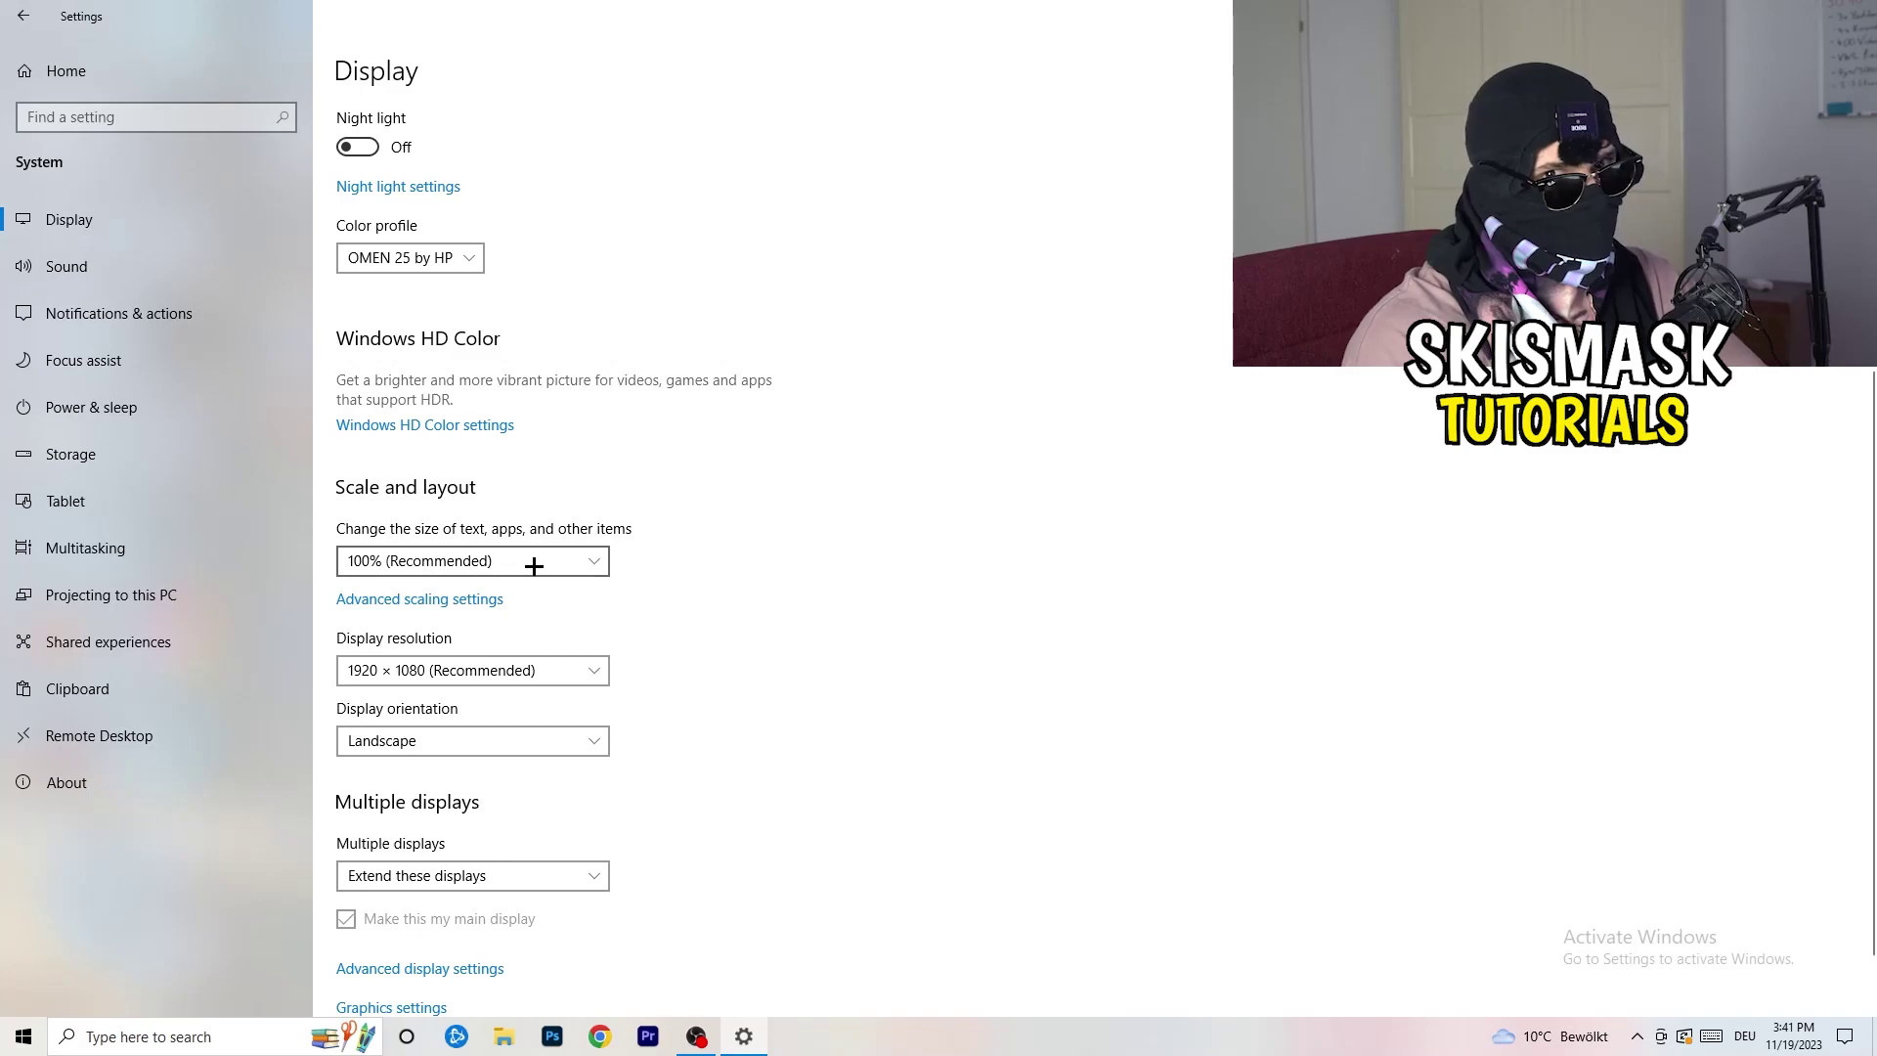
pyautogui.scroll(-1, 533, 566)
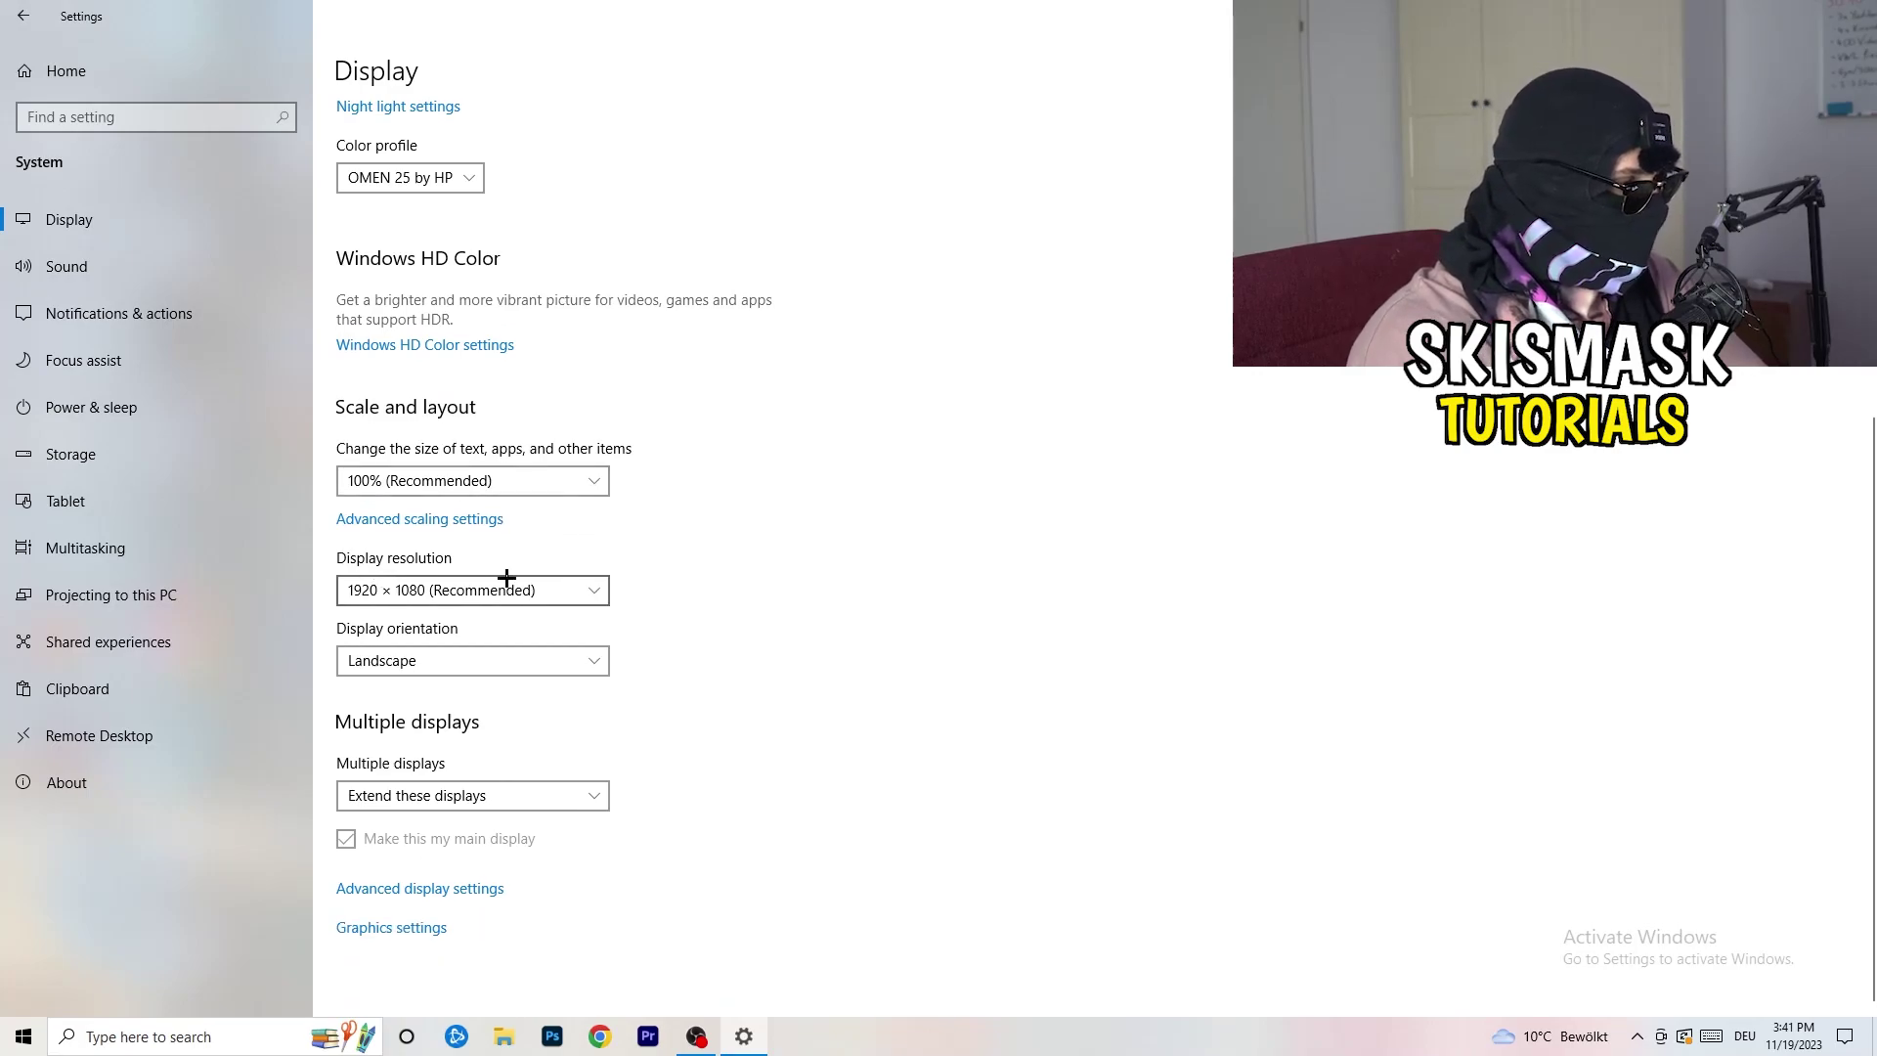
pyautogui.press('space')
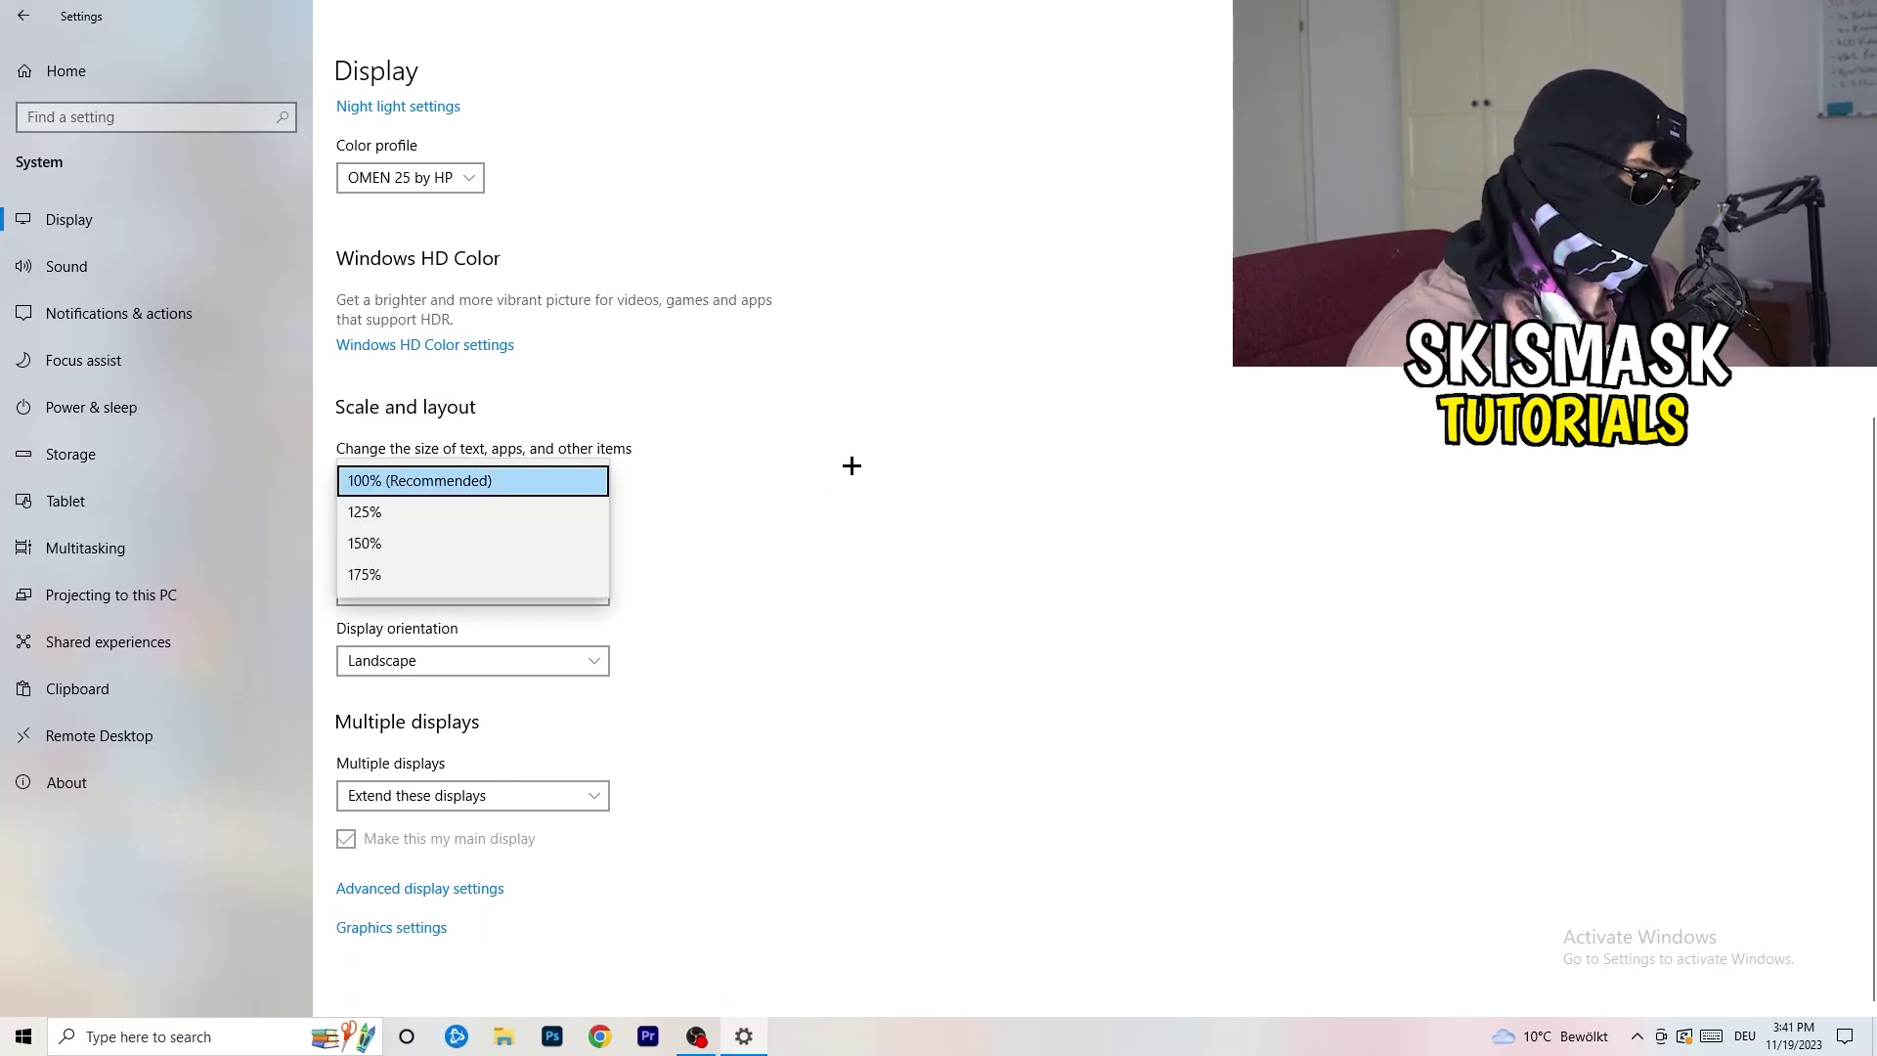
pyautogui.press('Escape')
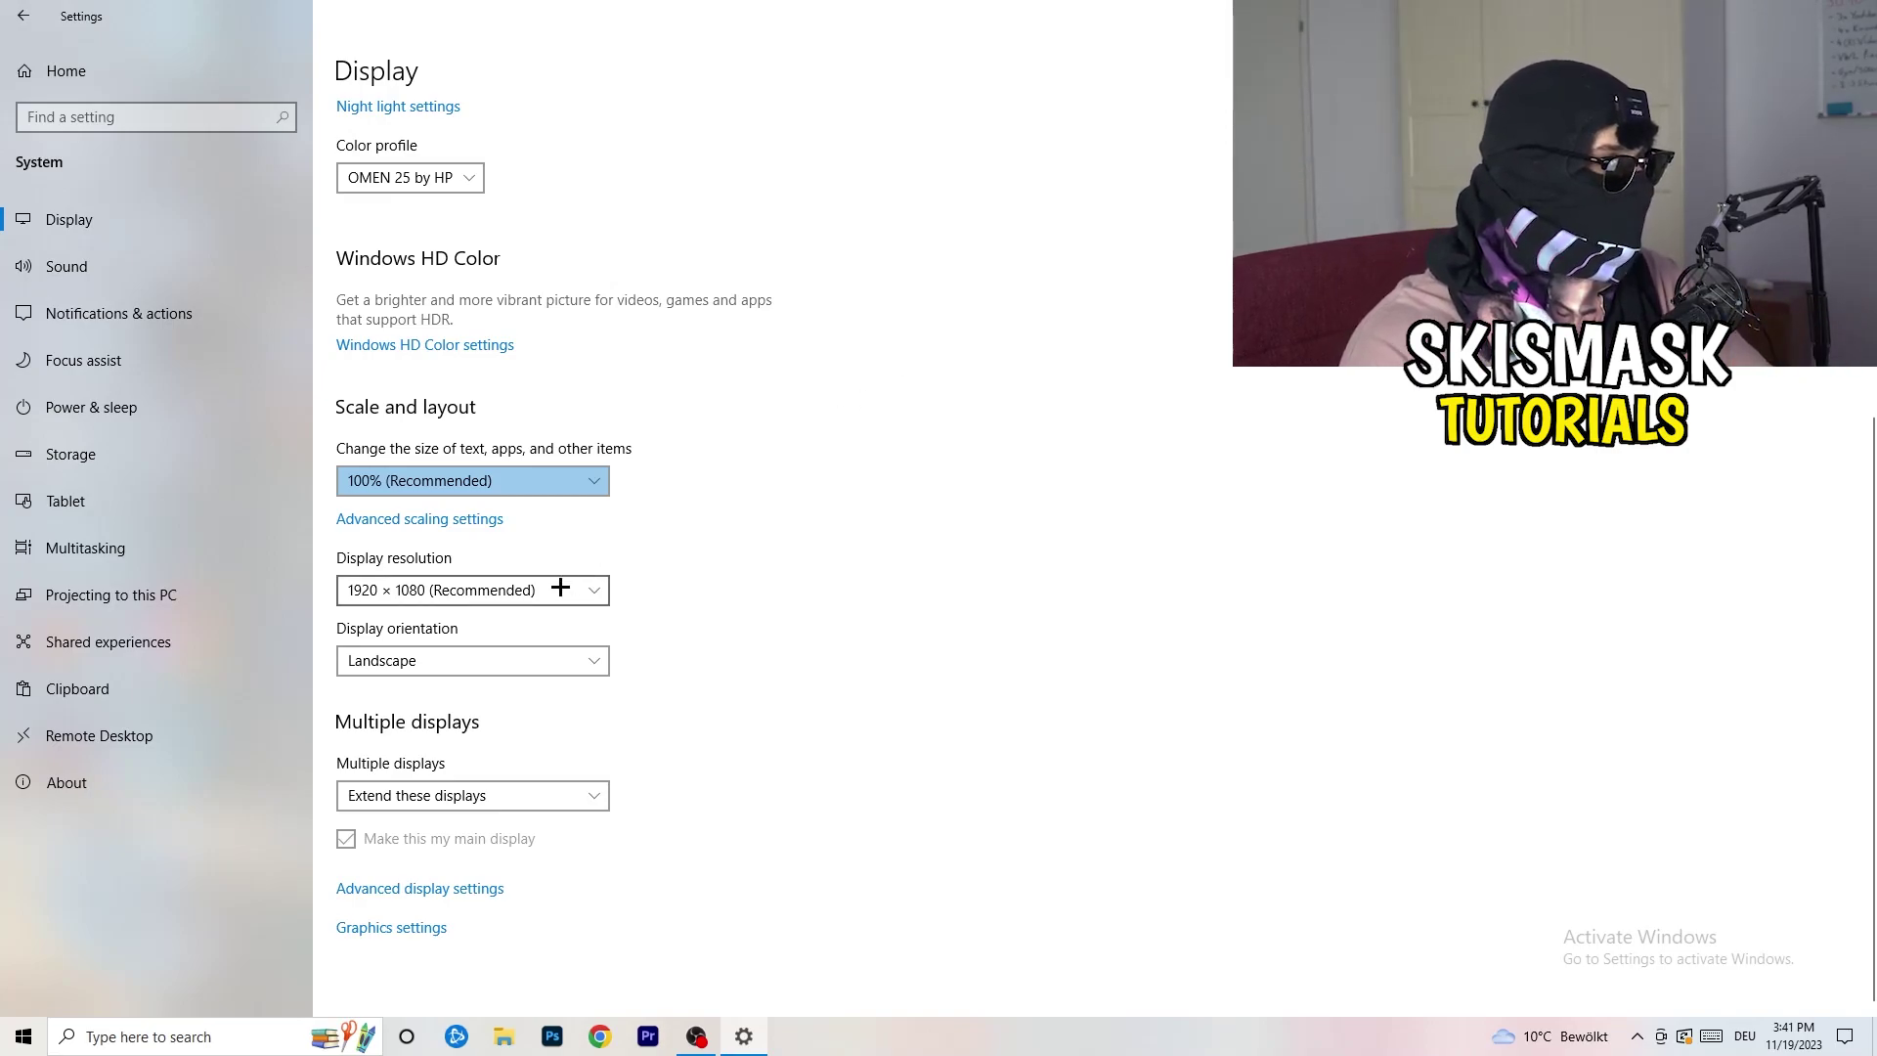
pyautogui.click(598, 589)
pyautogui.click(678, 556)
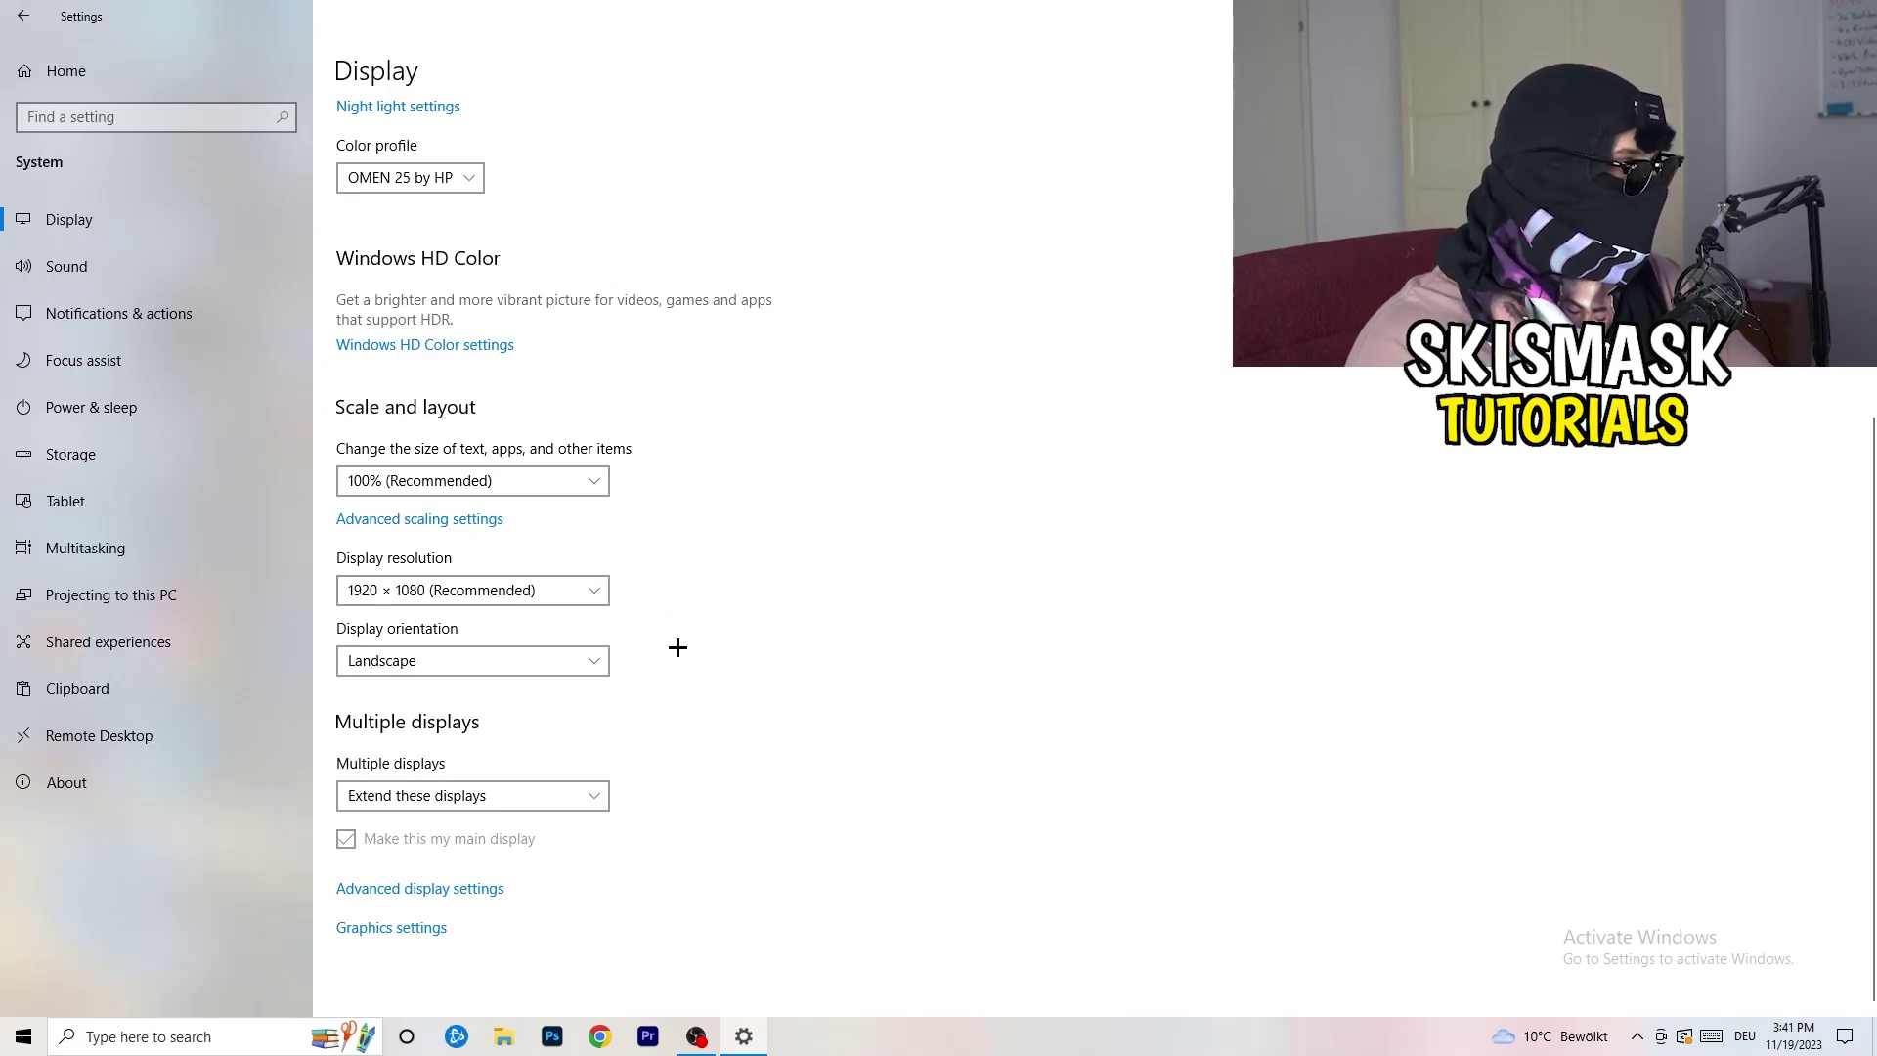
pyautogui.click(138, 439)
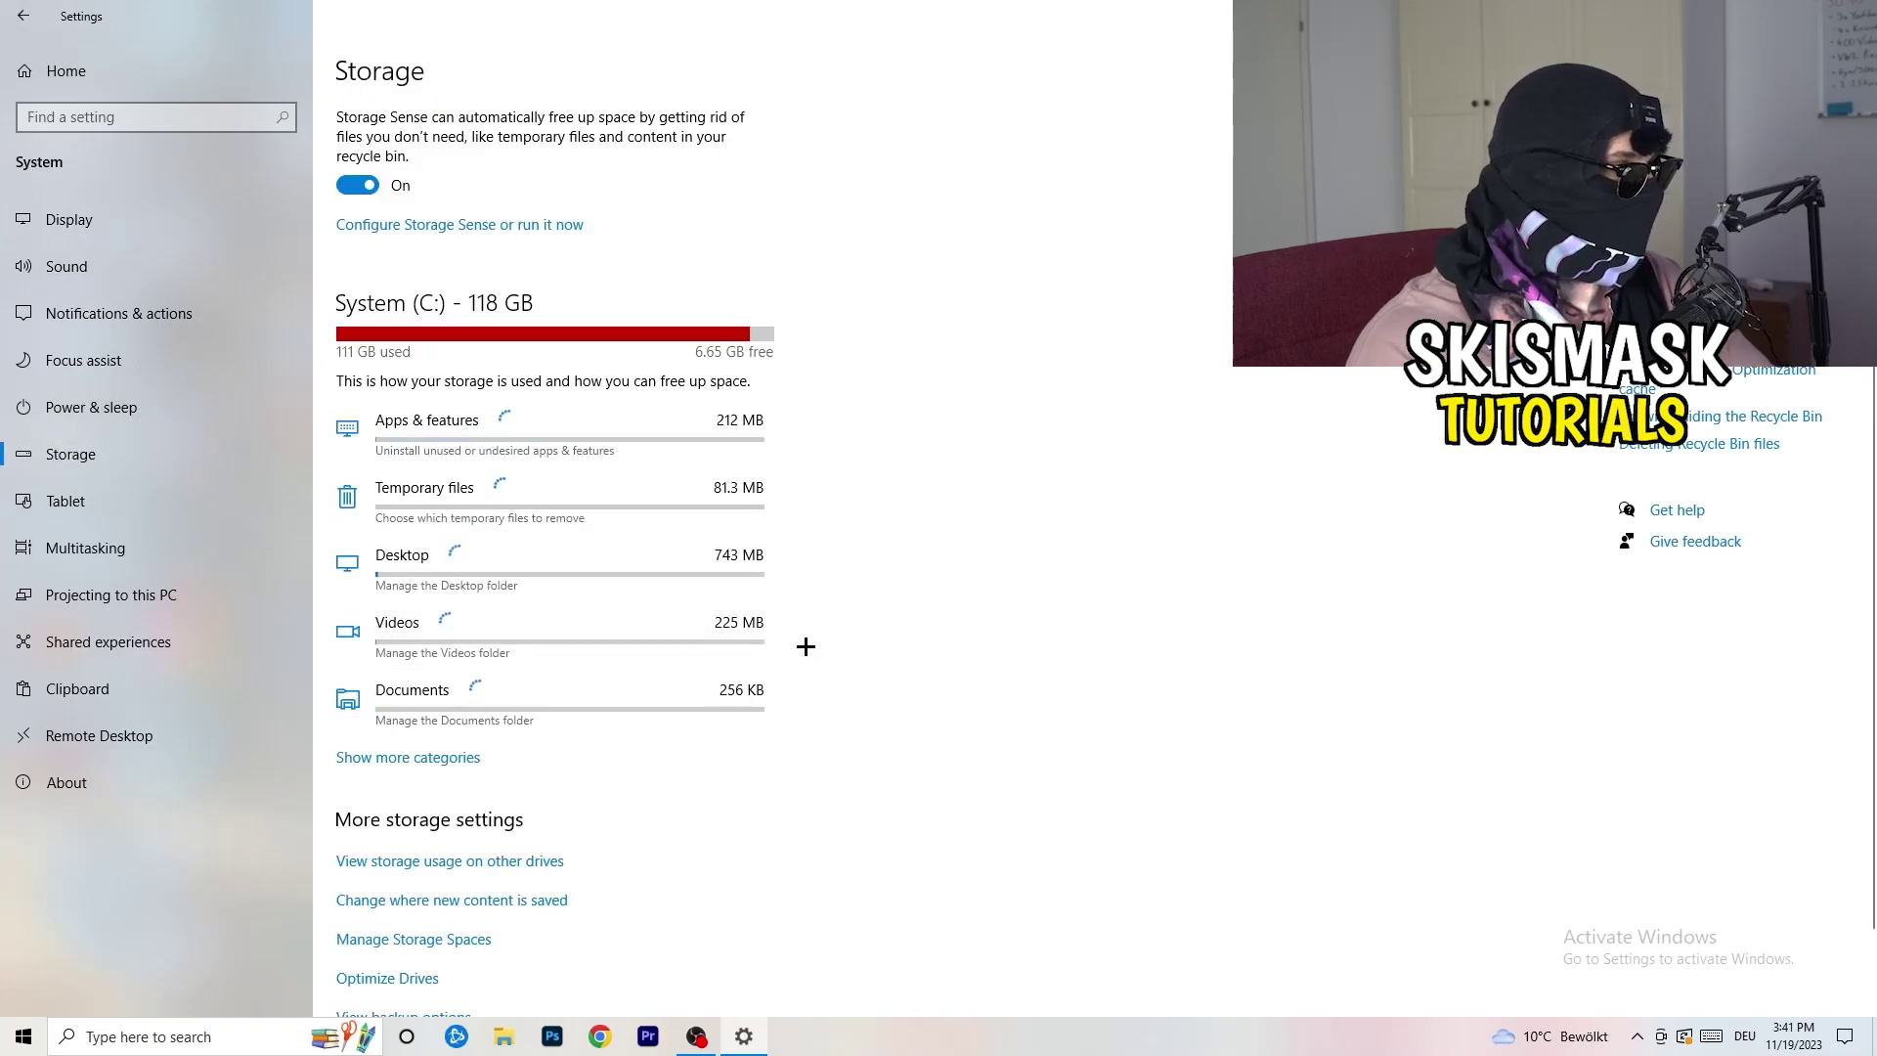
# - Turn off Storage Sense temporary-file deletion, keeping weekly runs and 14-day recycle bin cleanup
pyautogui.scroll(-1, 811, 637)
pyautogui.scroll(1, 930, 590)
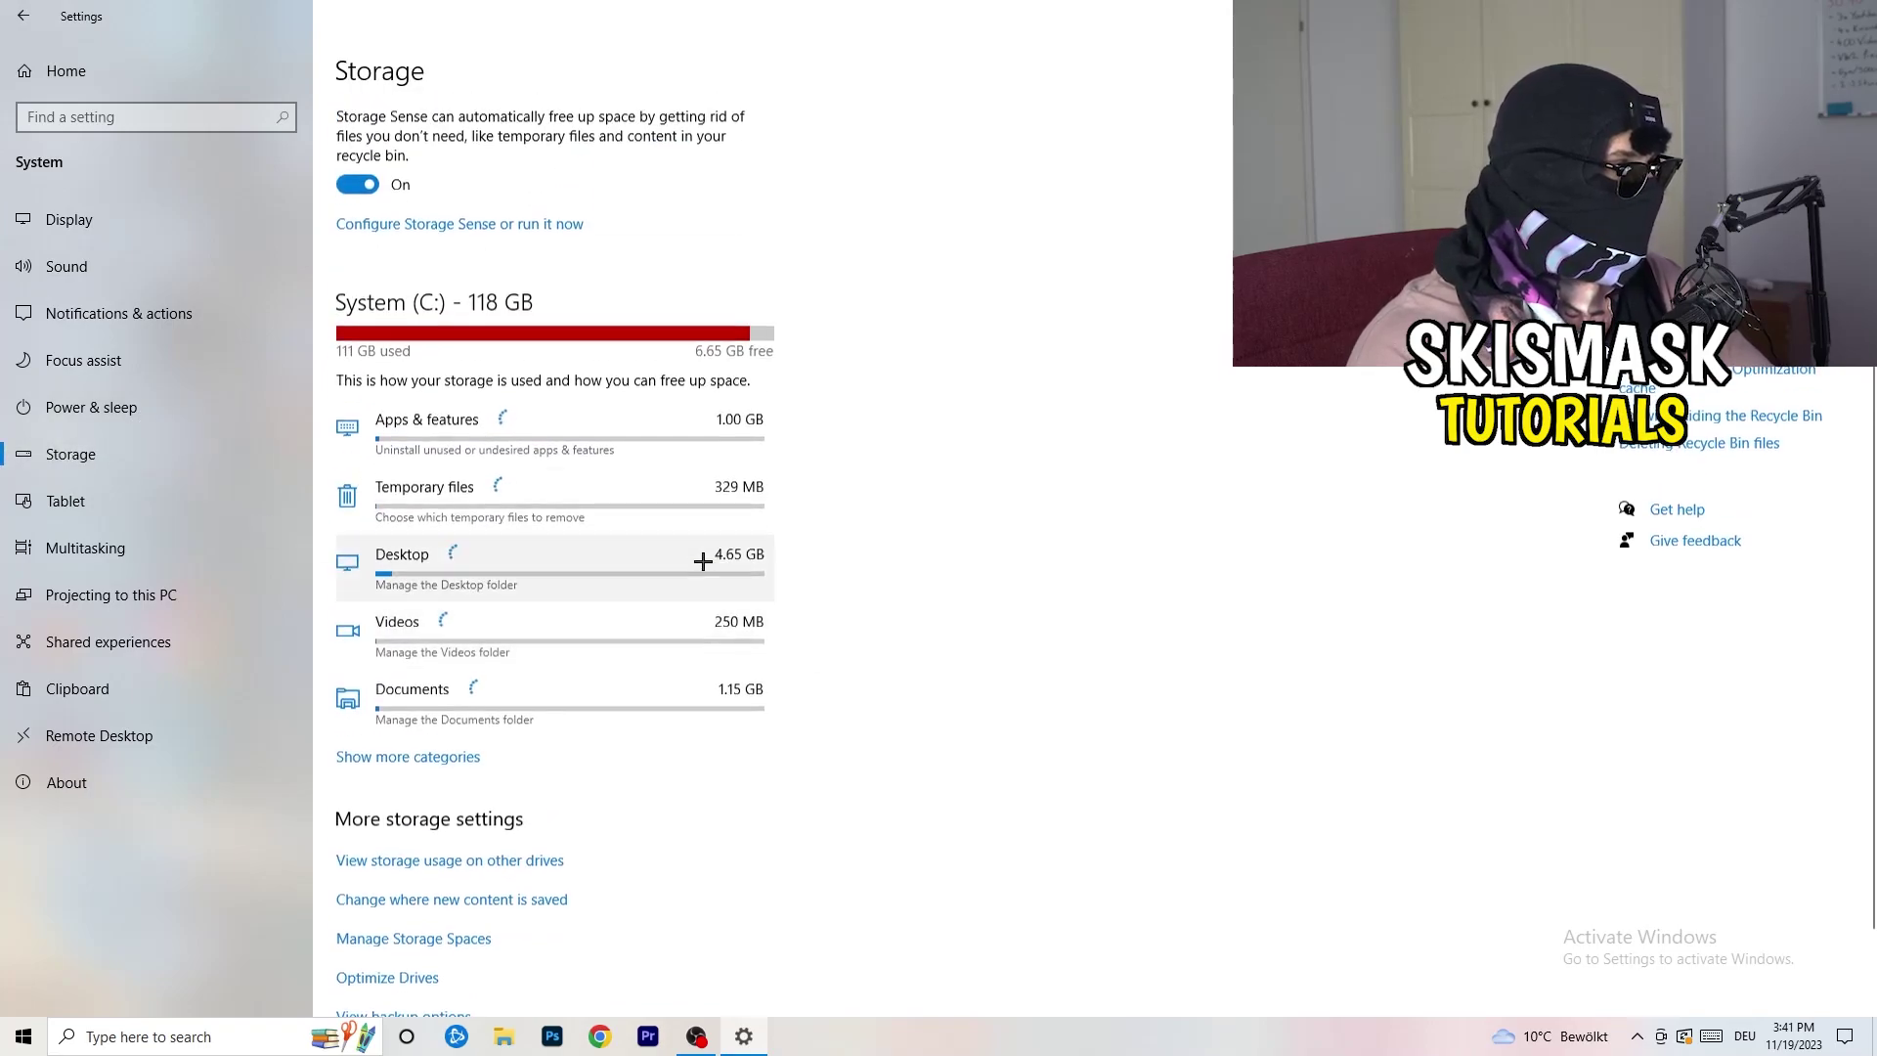
pyautogui.click(411, 227)
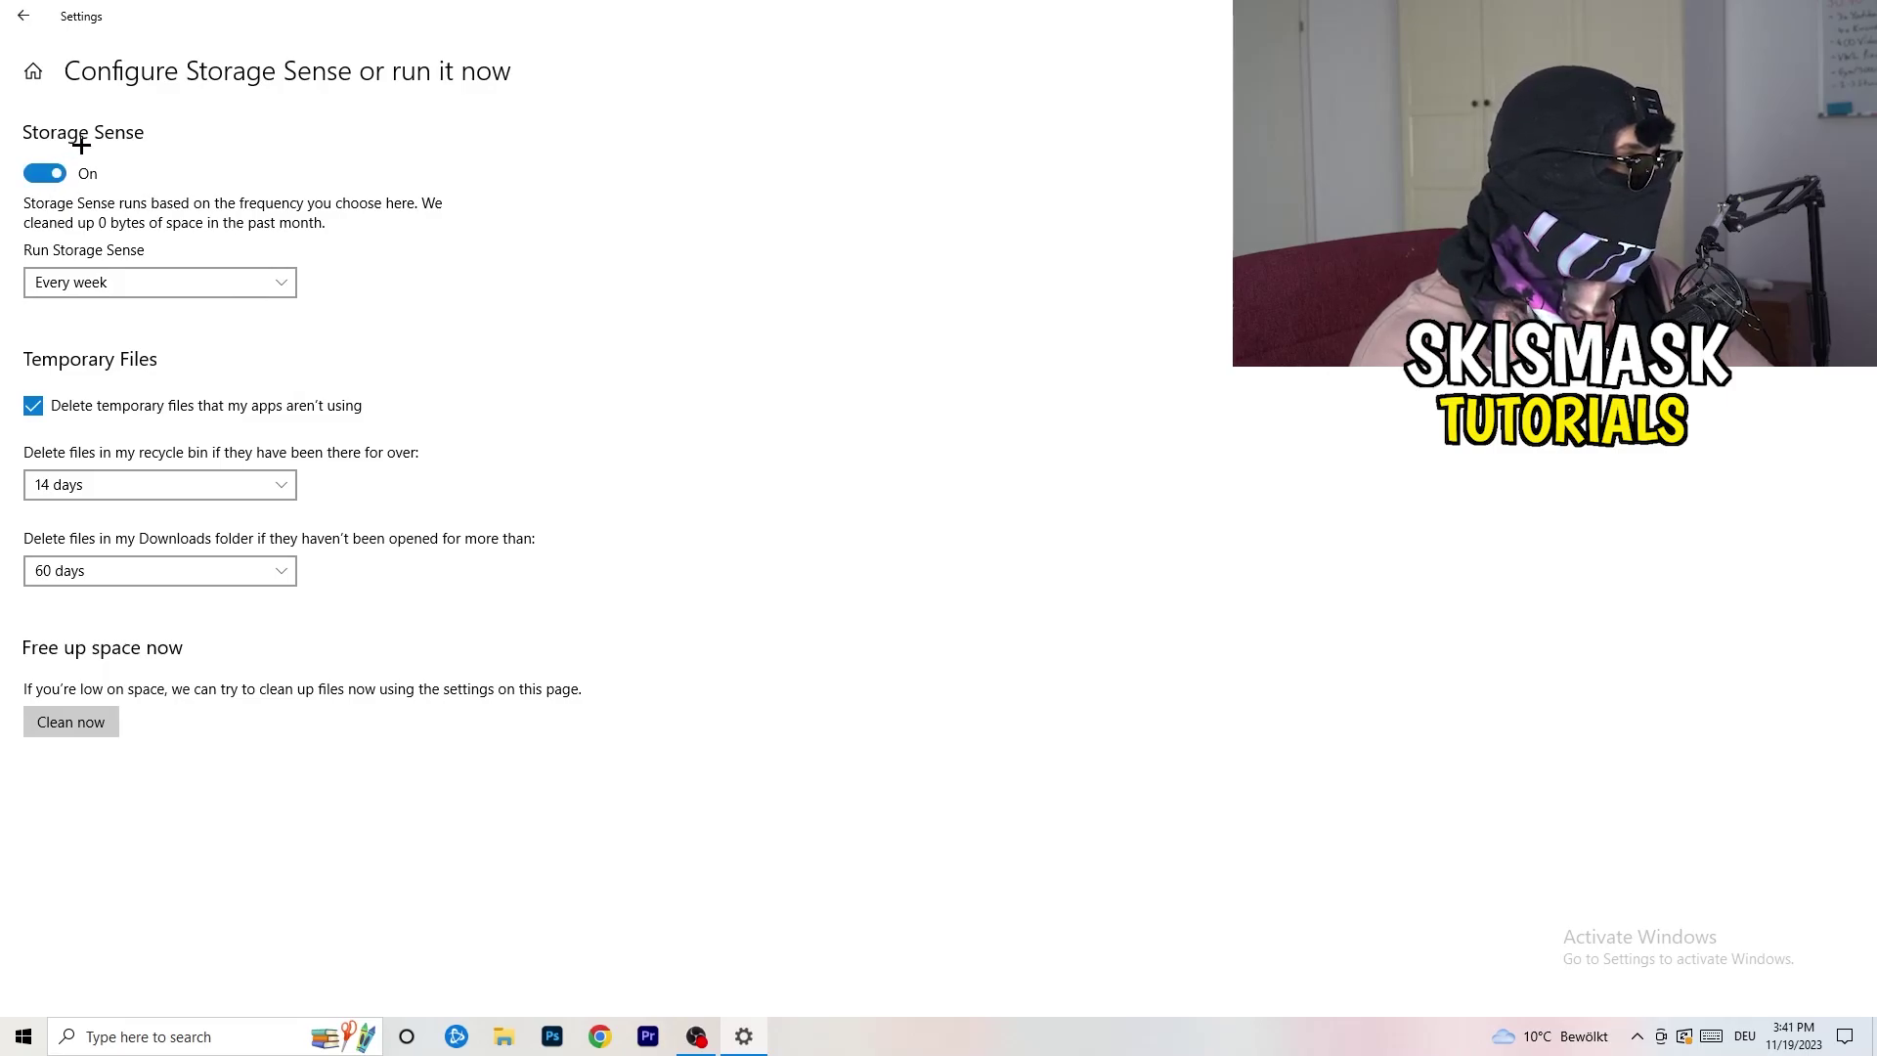
pyautogui.click(72, 281)
pyautogui.click(157, 282)
pyautogui.click(256, 415)
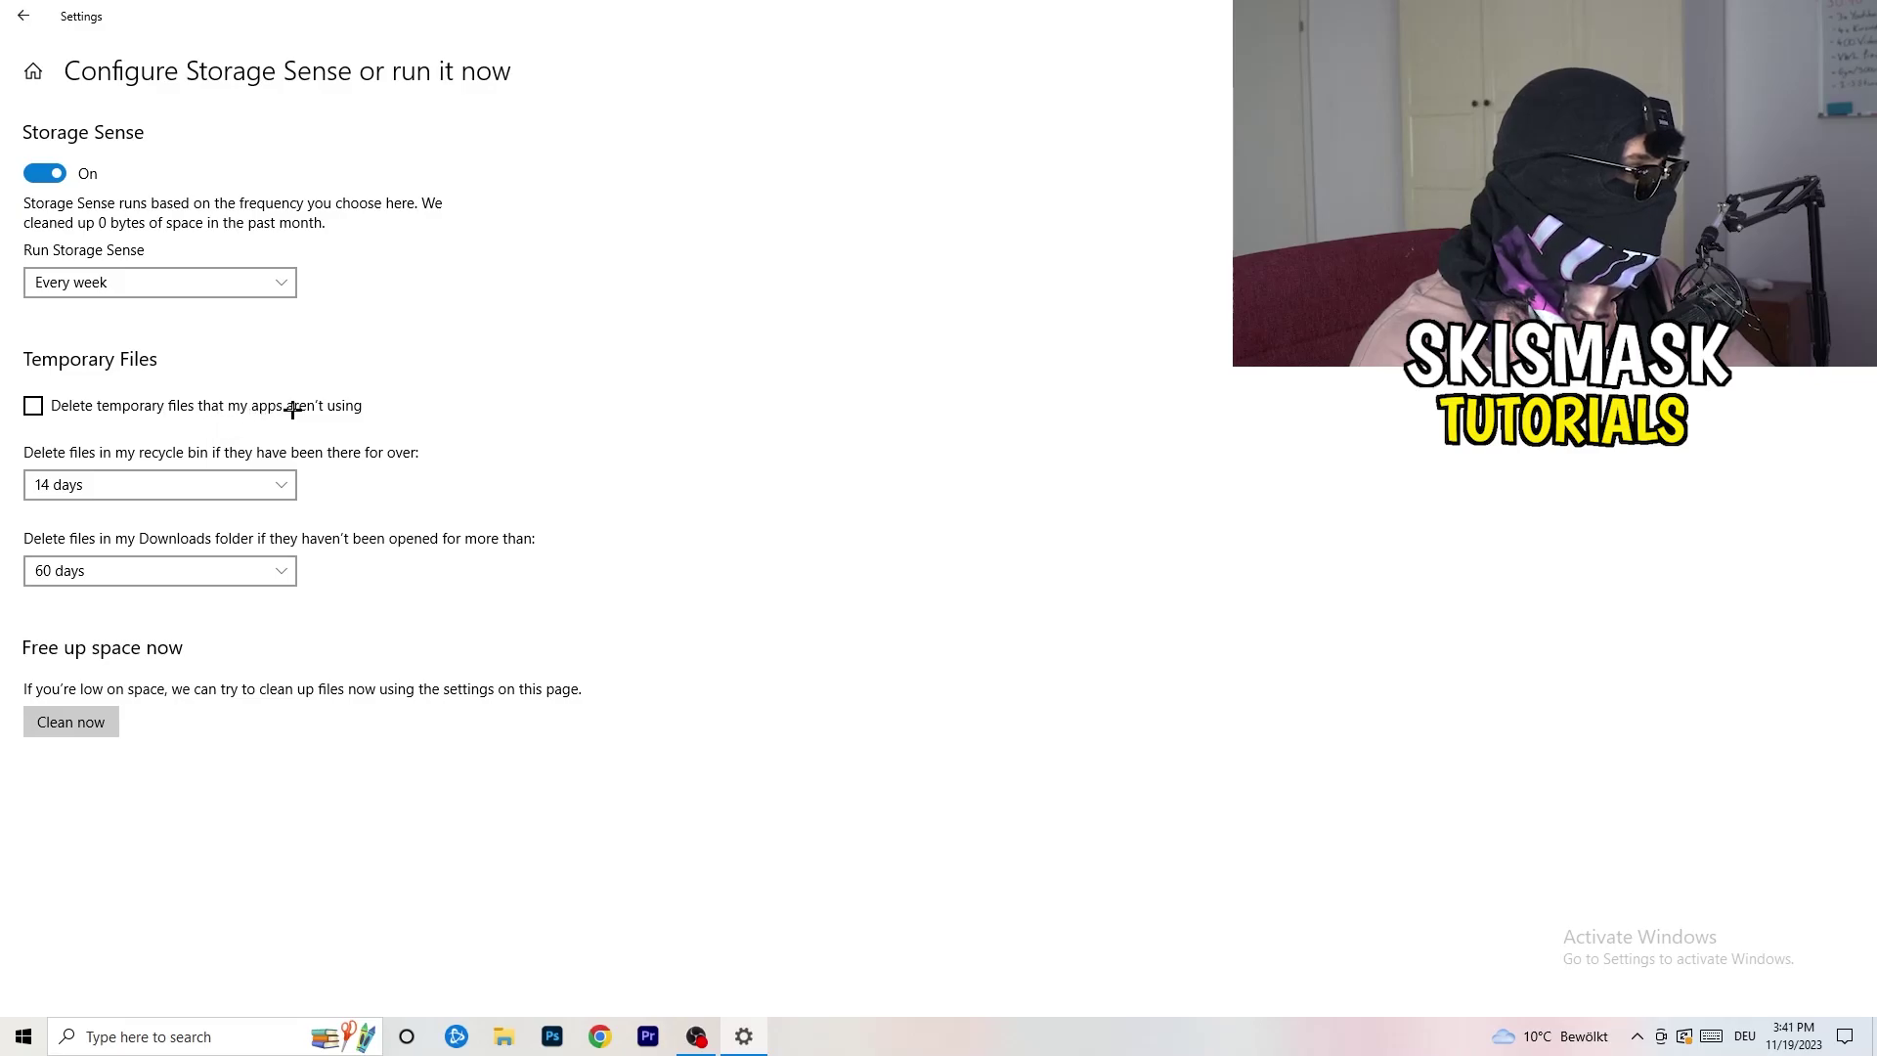
pyautogui.click(115, 481)
pyautogui.click(272, 599)
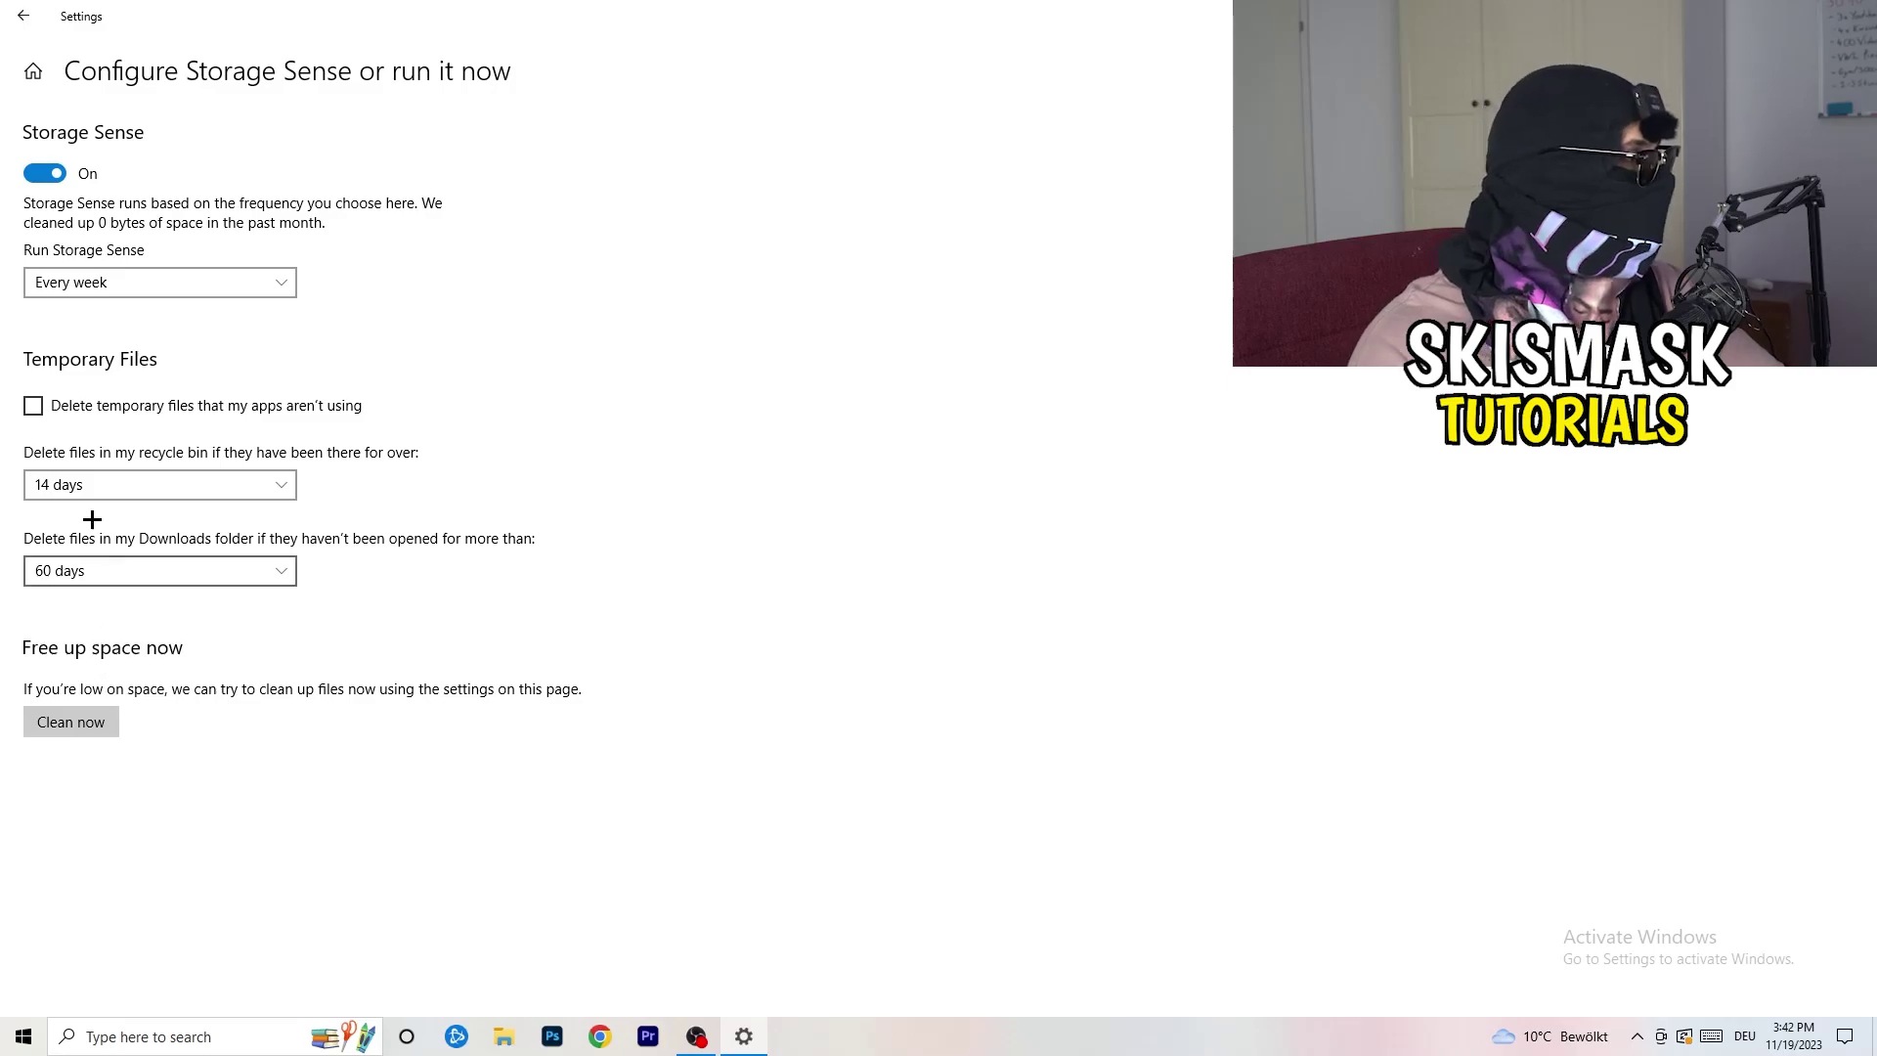
pyautogui.click(6, 19)
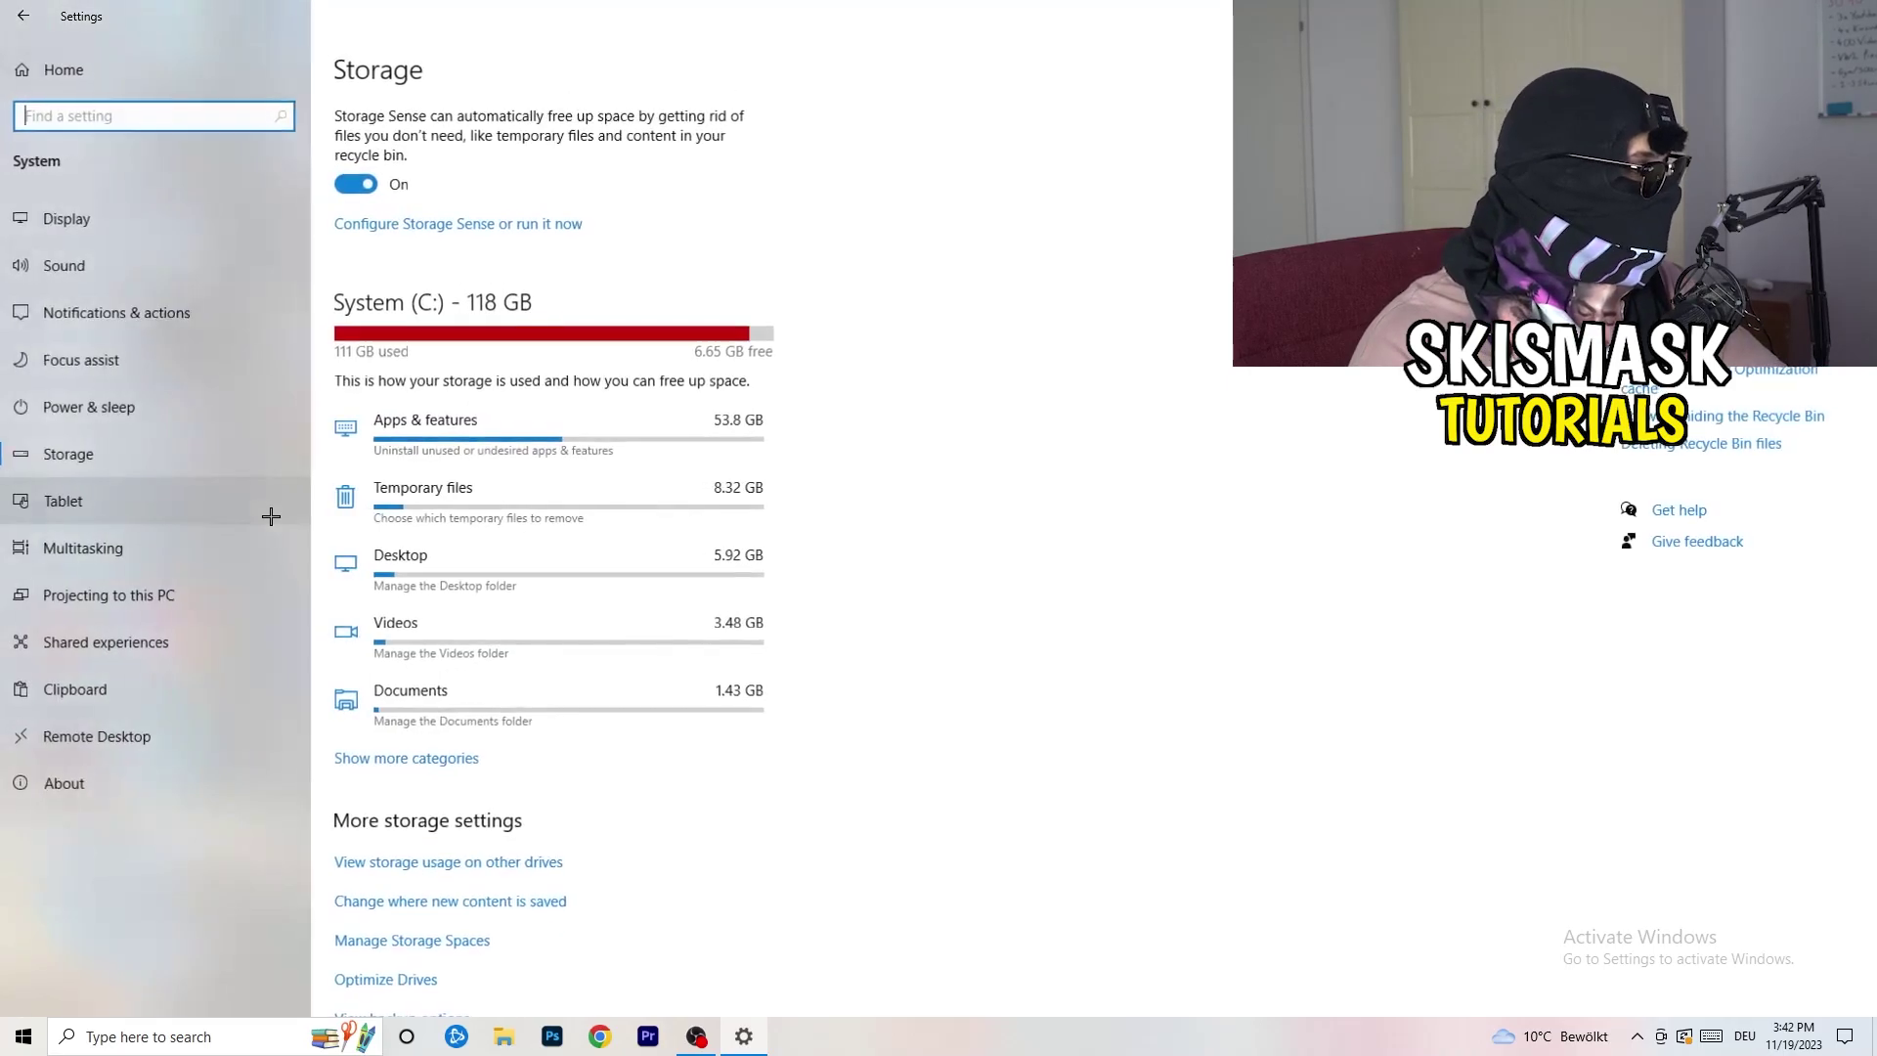
# - Review all power plans including the additional ones, keep Balanced, and close Power Options
pyautogui.click(219, 412)
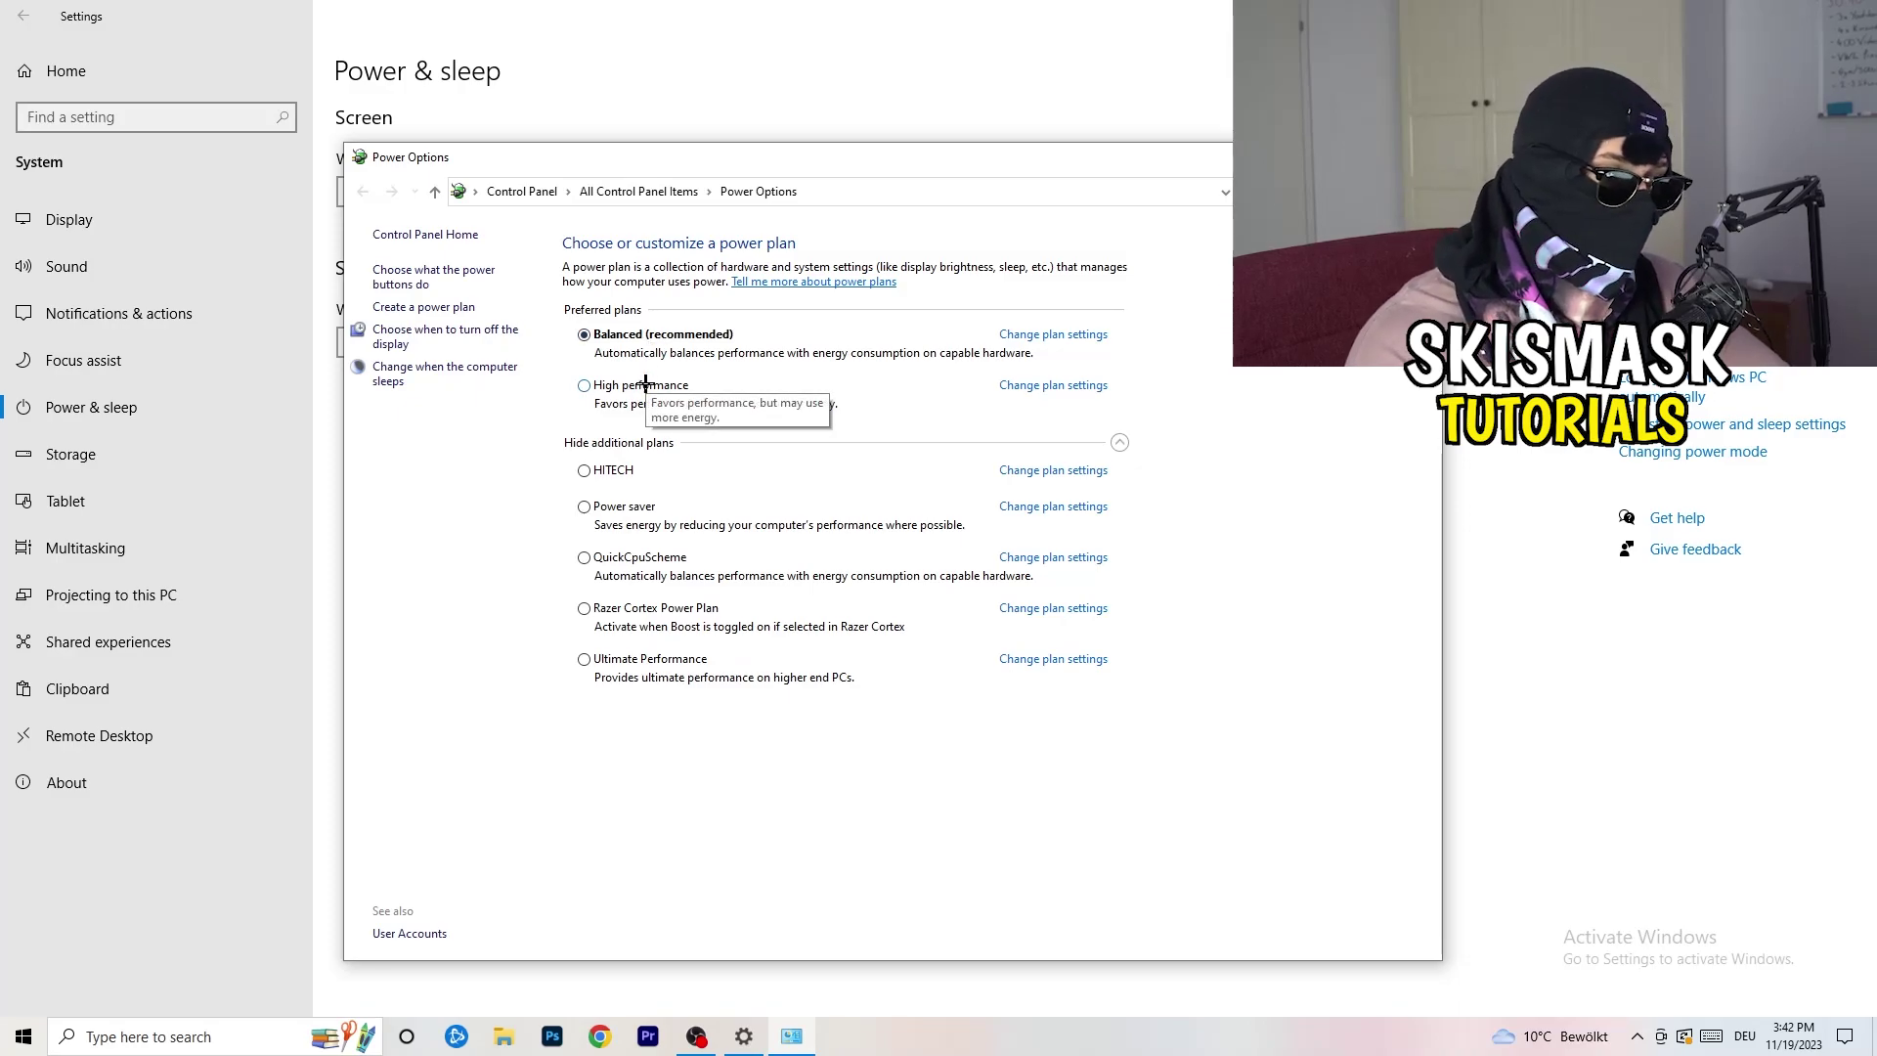
pyautogui.click(725, 445)
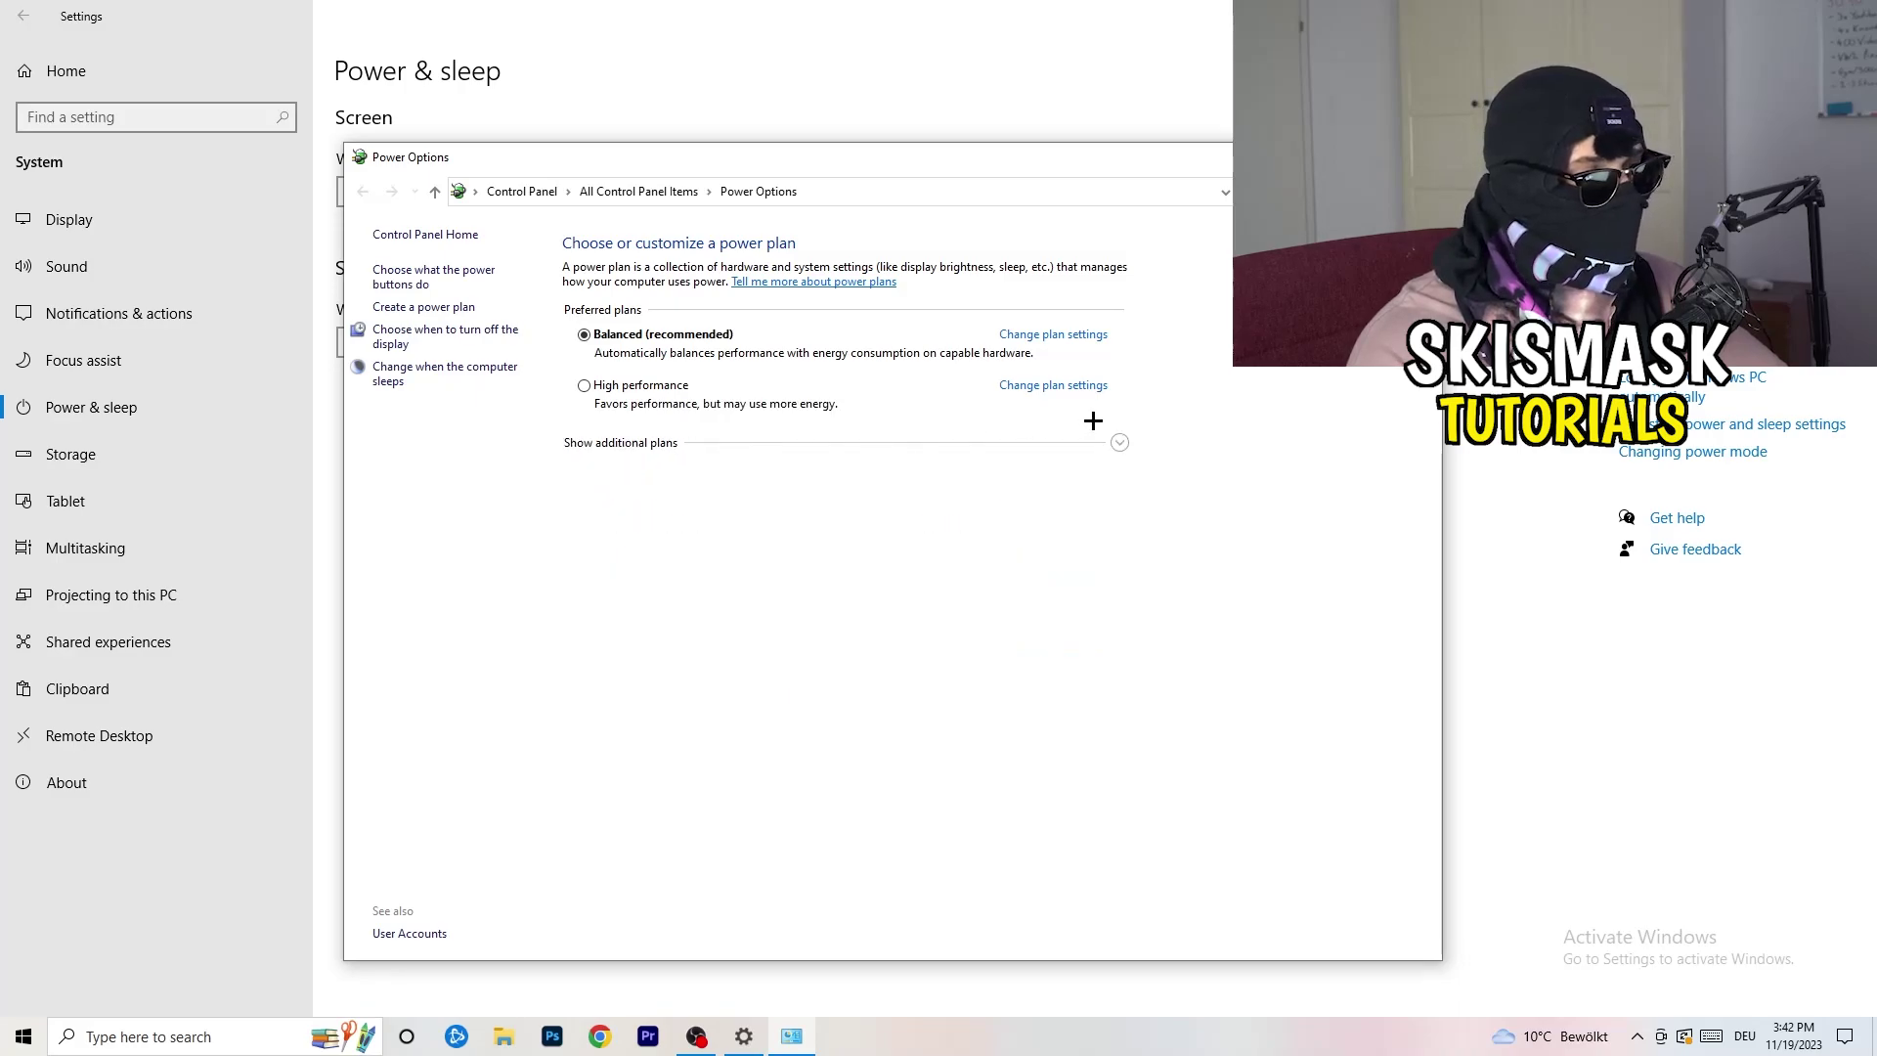
pyautogui.click(1119, 442)
pyautogui.click(1119, 442)
pyautogui.click(1119, 442)
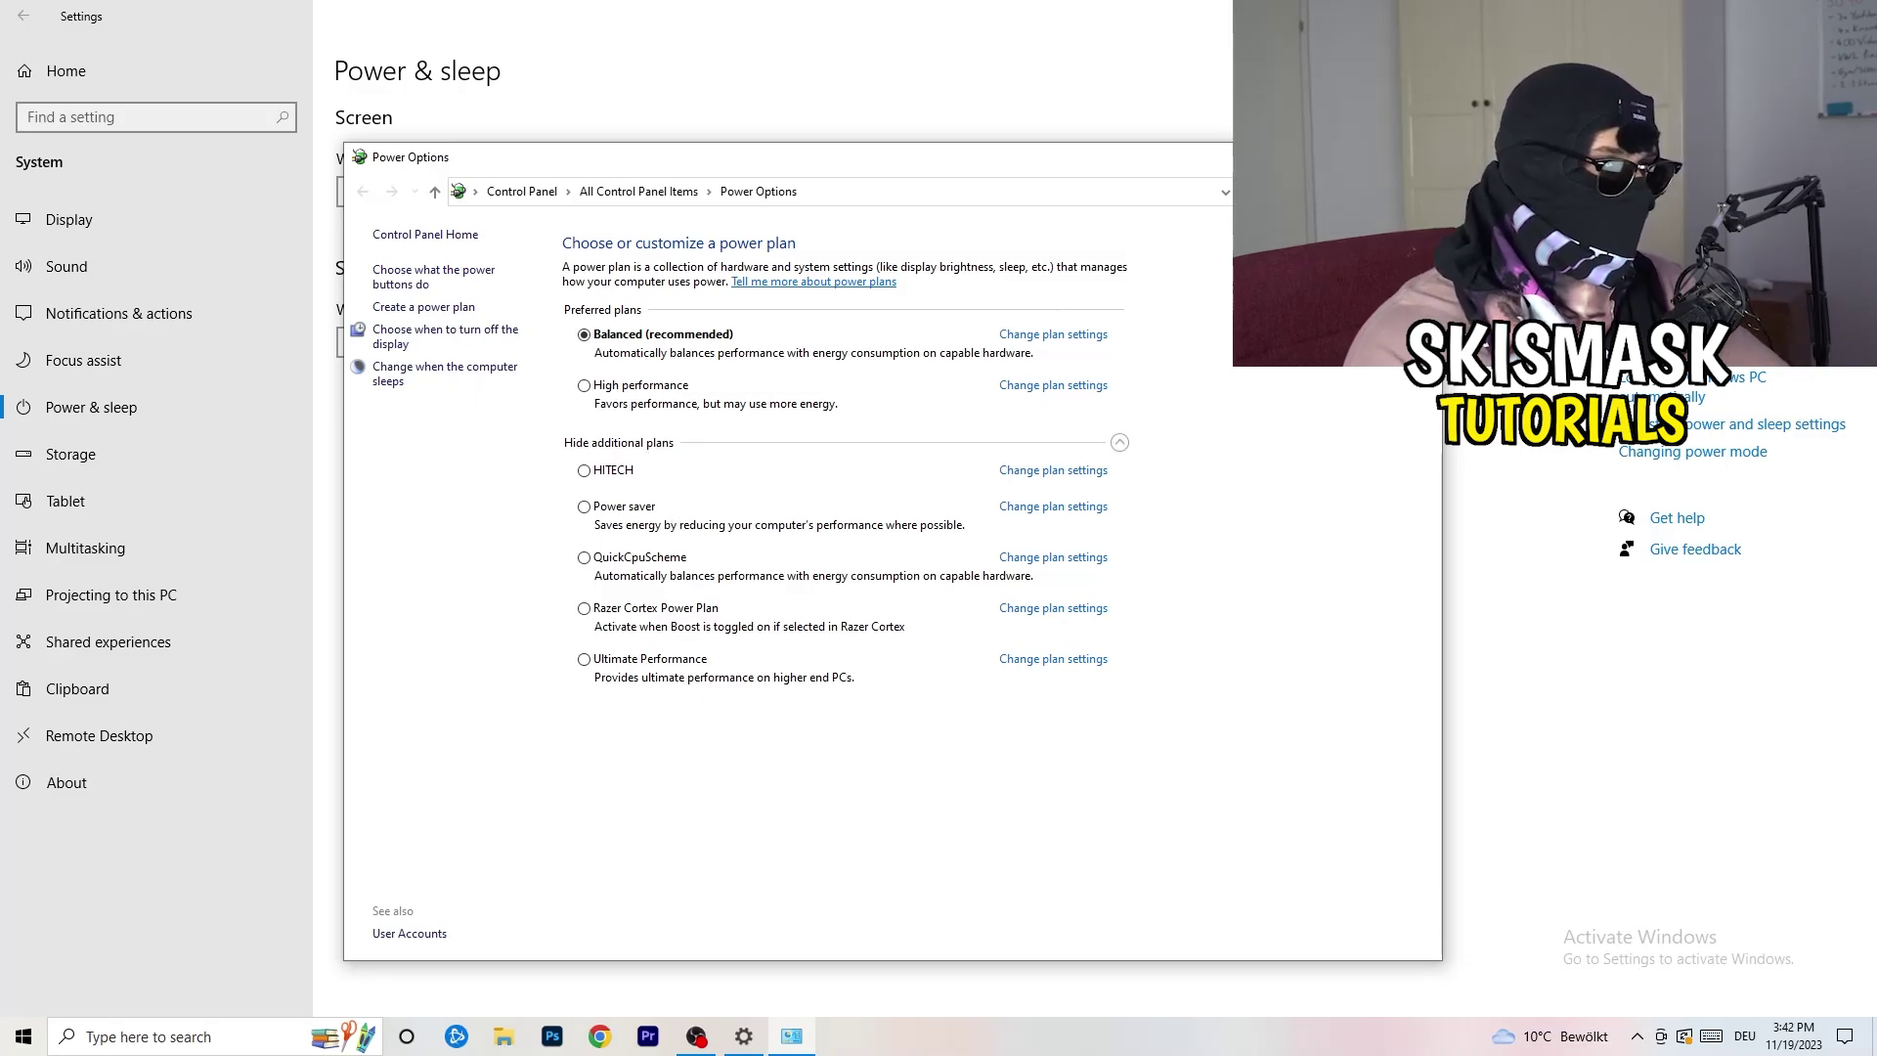
pyautogui.hotkey('alt', 'F4')
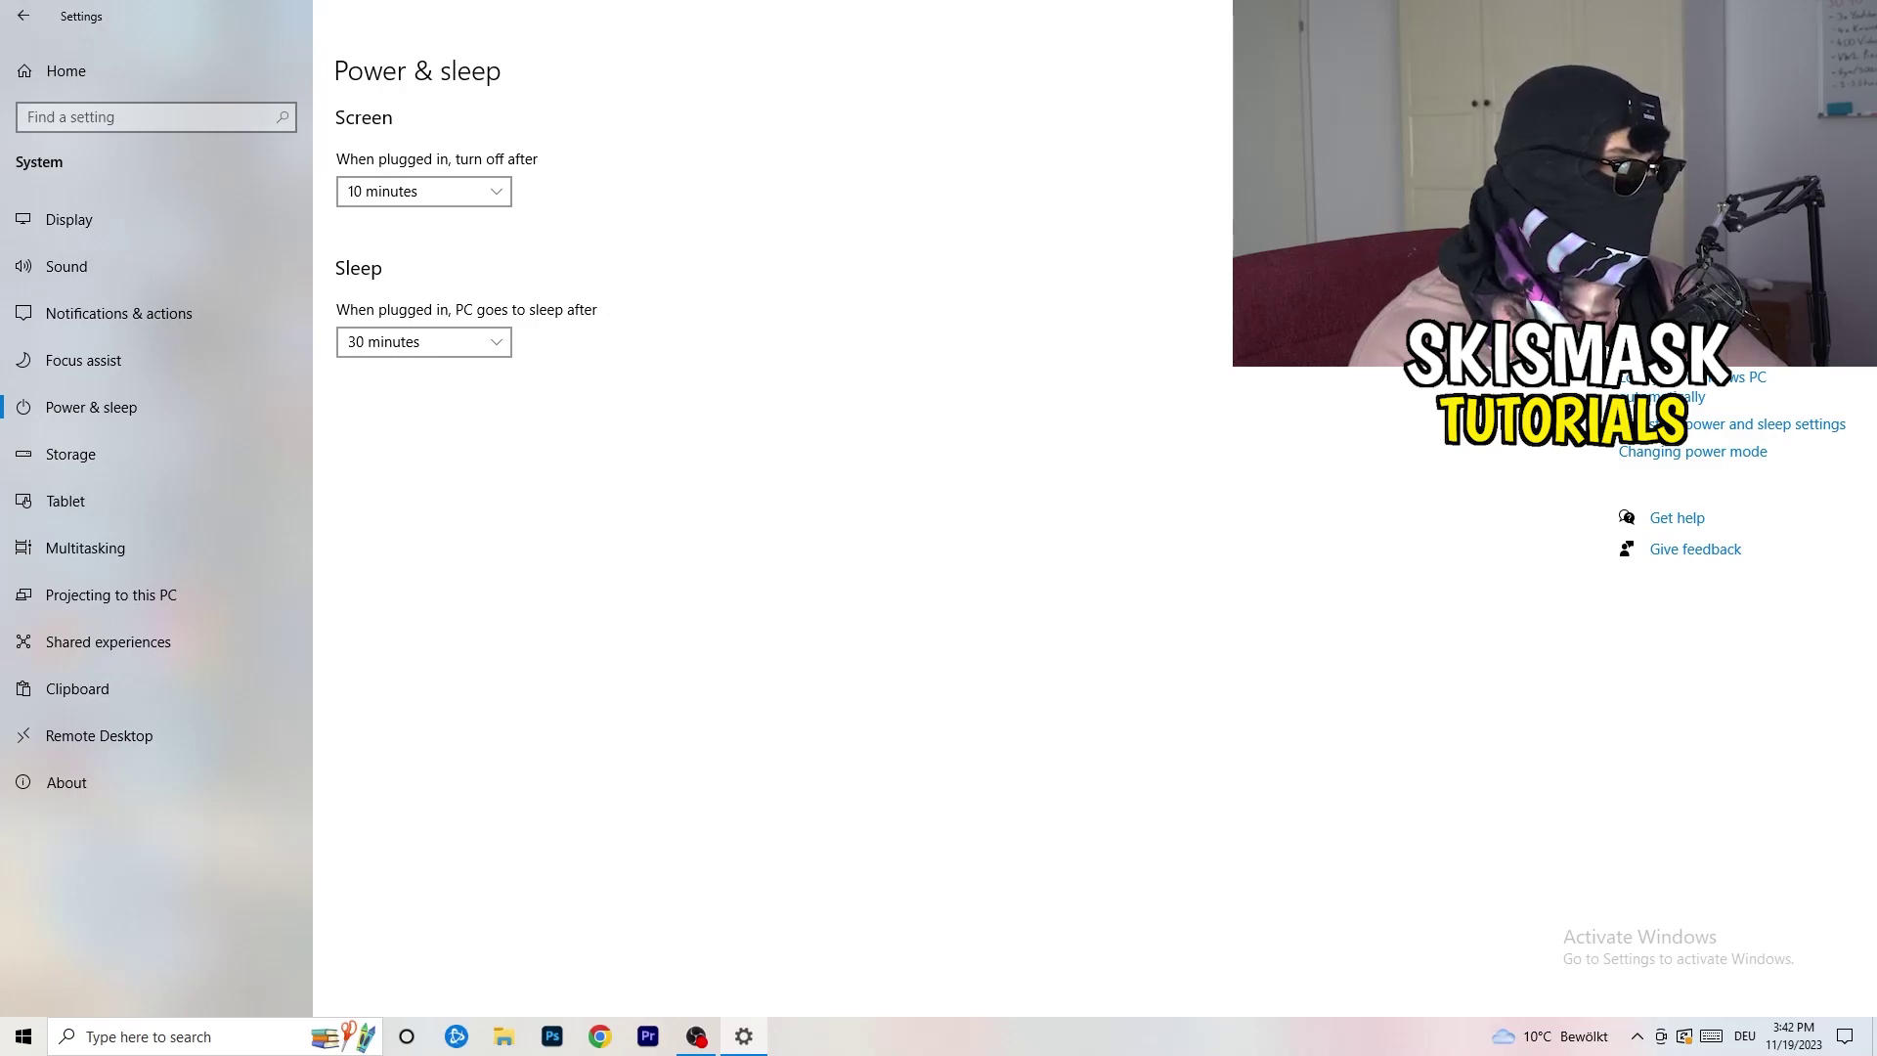
# - Close Settings, drag the Steam shortcut to empty desktop space, and show its context menu
pyautogui.click(1852, 15)
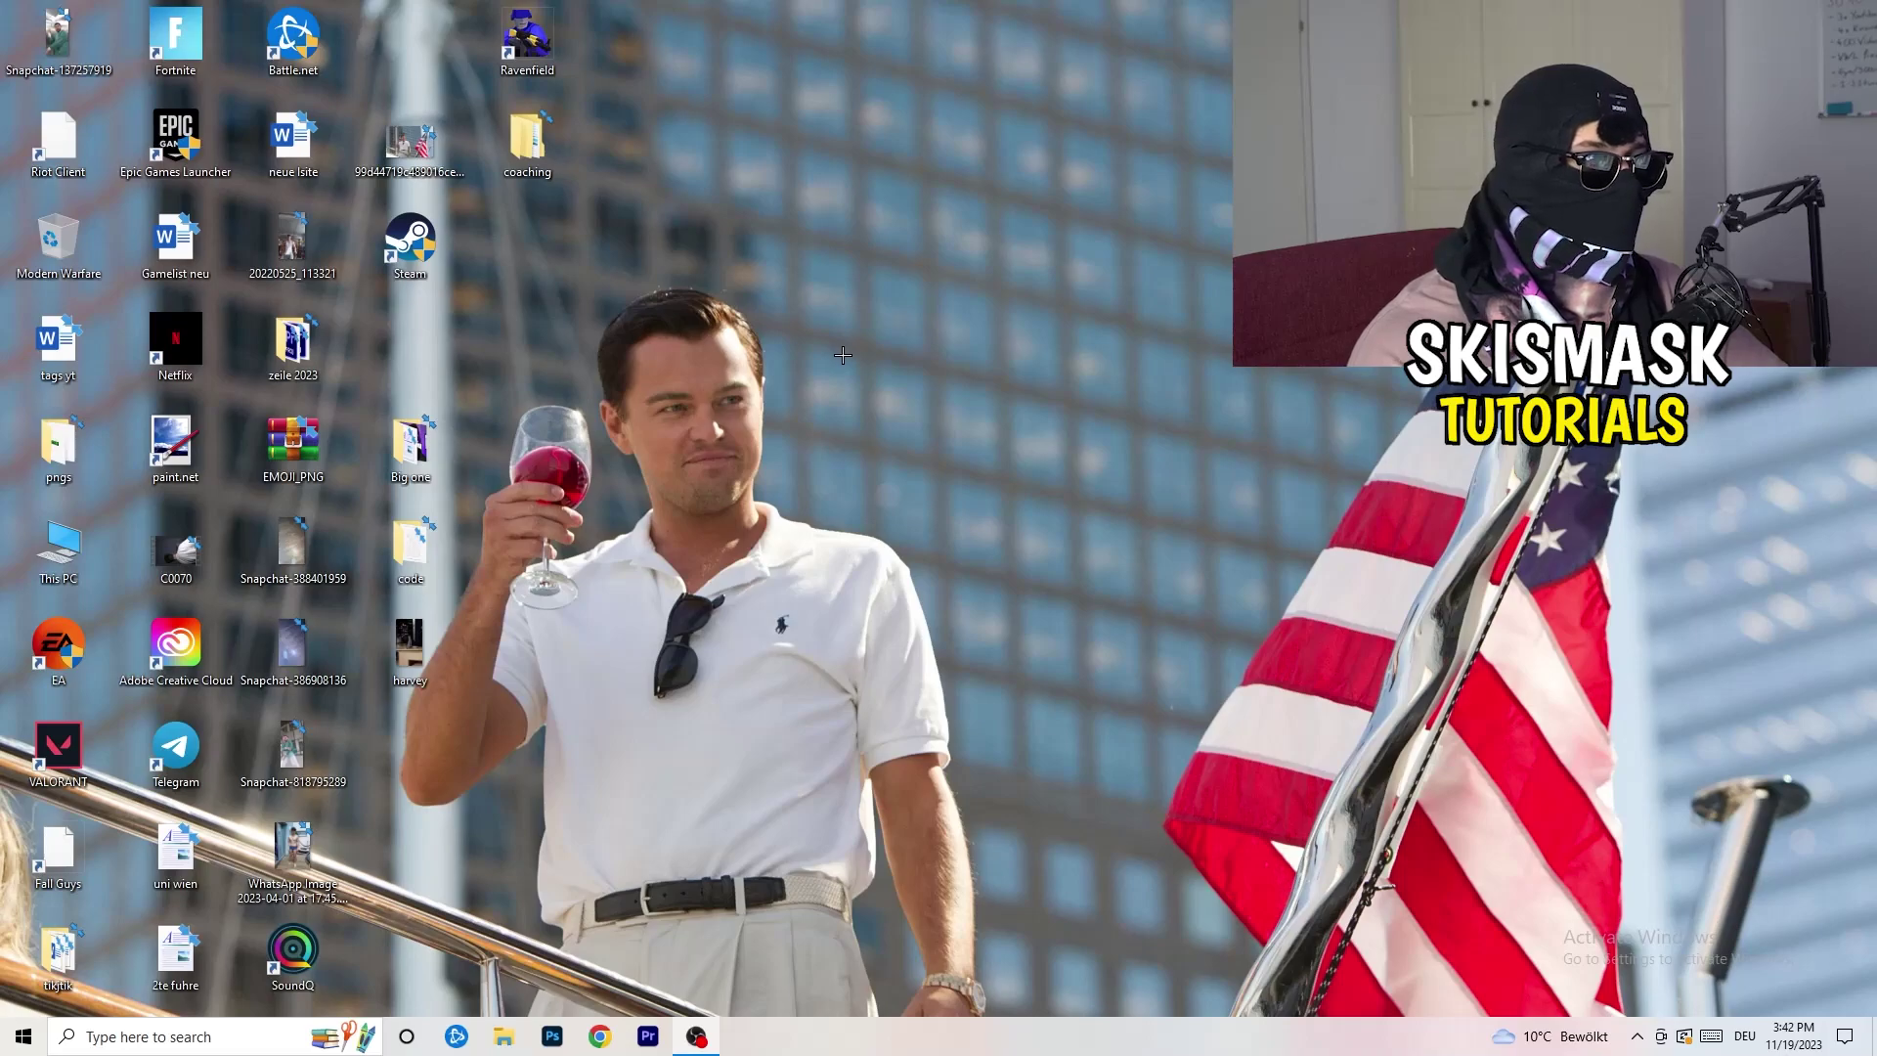
pyautogui.moveTo(447, 274); pyautogui.dragTo(1021, 376)
pyautogui.click(811, 400)
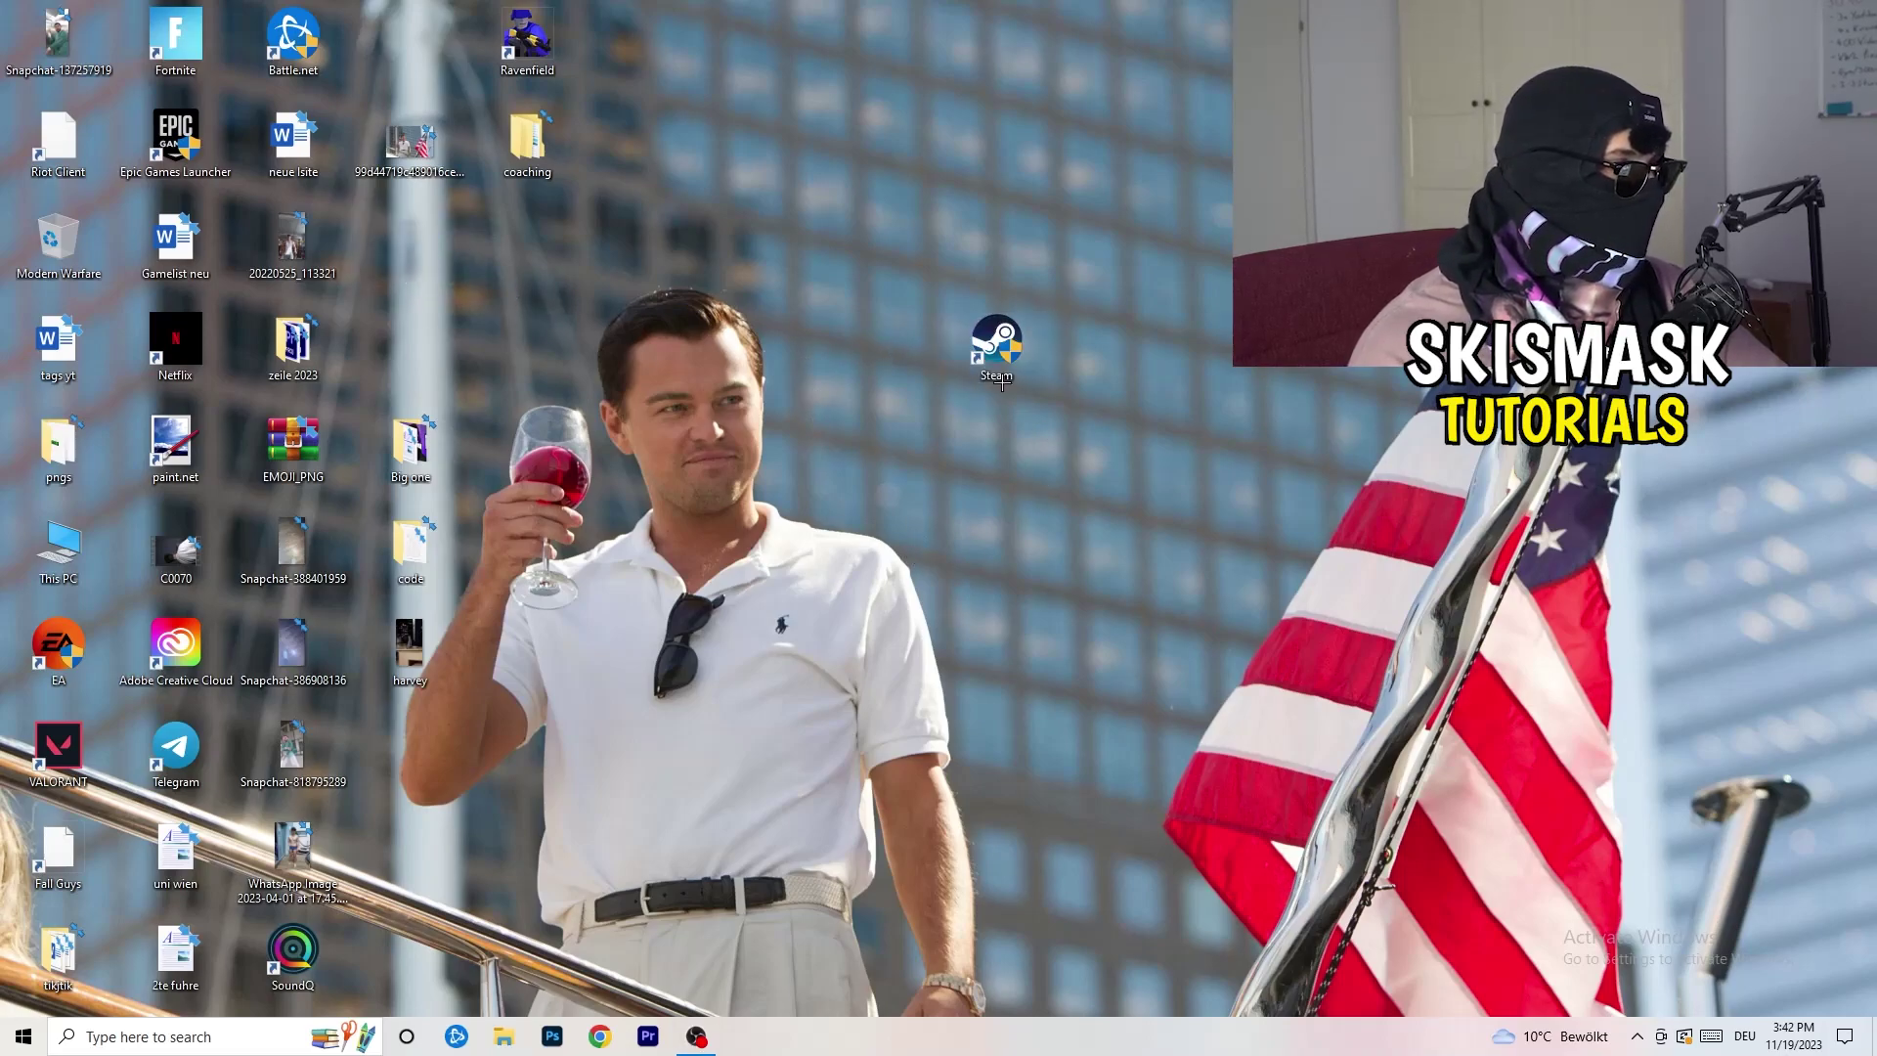
pyautogui.rightClick(981, 350)
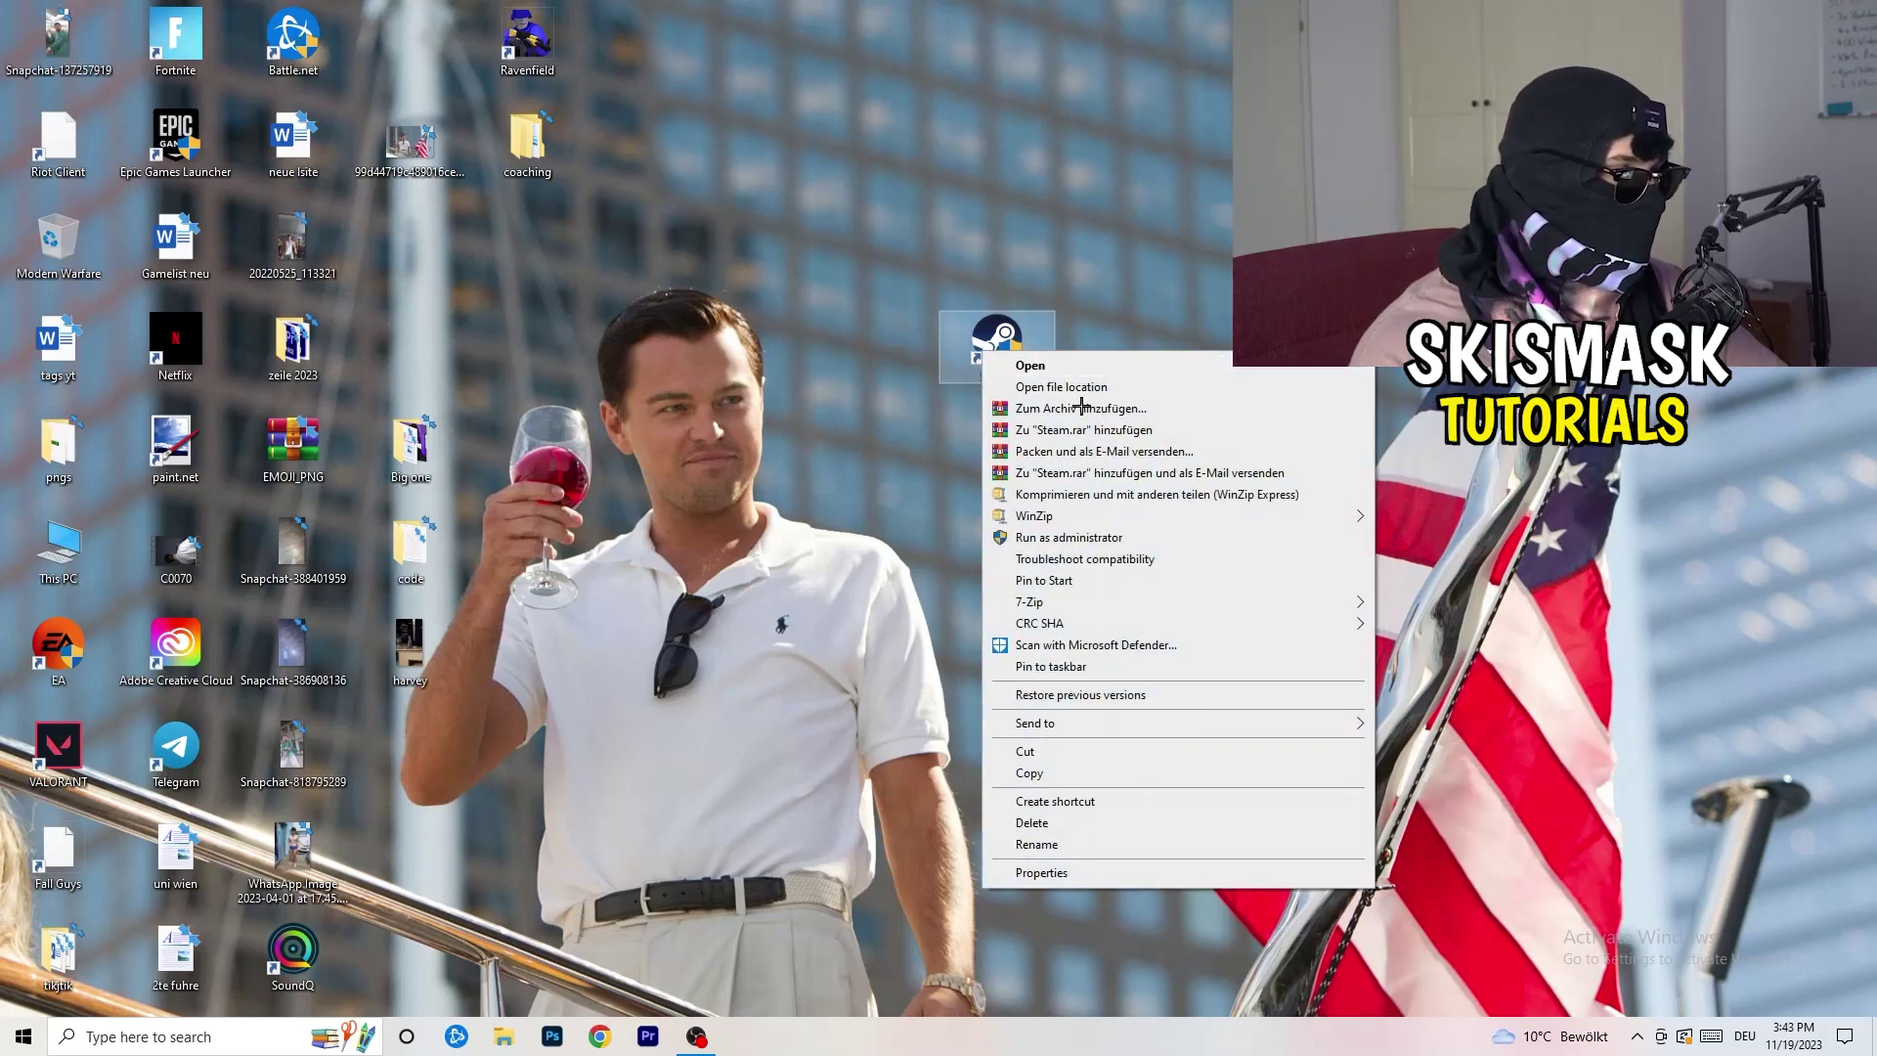
# - Set the Steam shortcut to Windows 8 compatibility mode as administrator, and apply it
pyautogui.click(1072, 873)
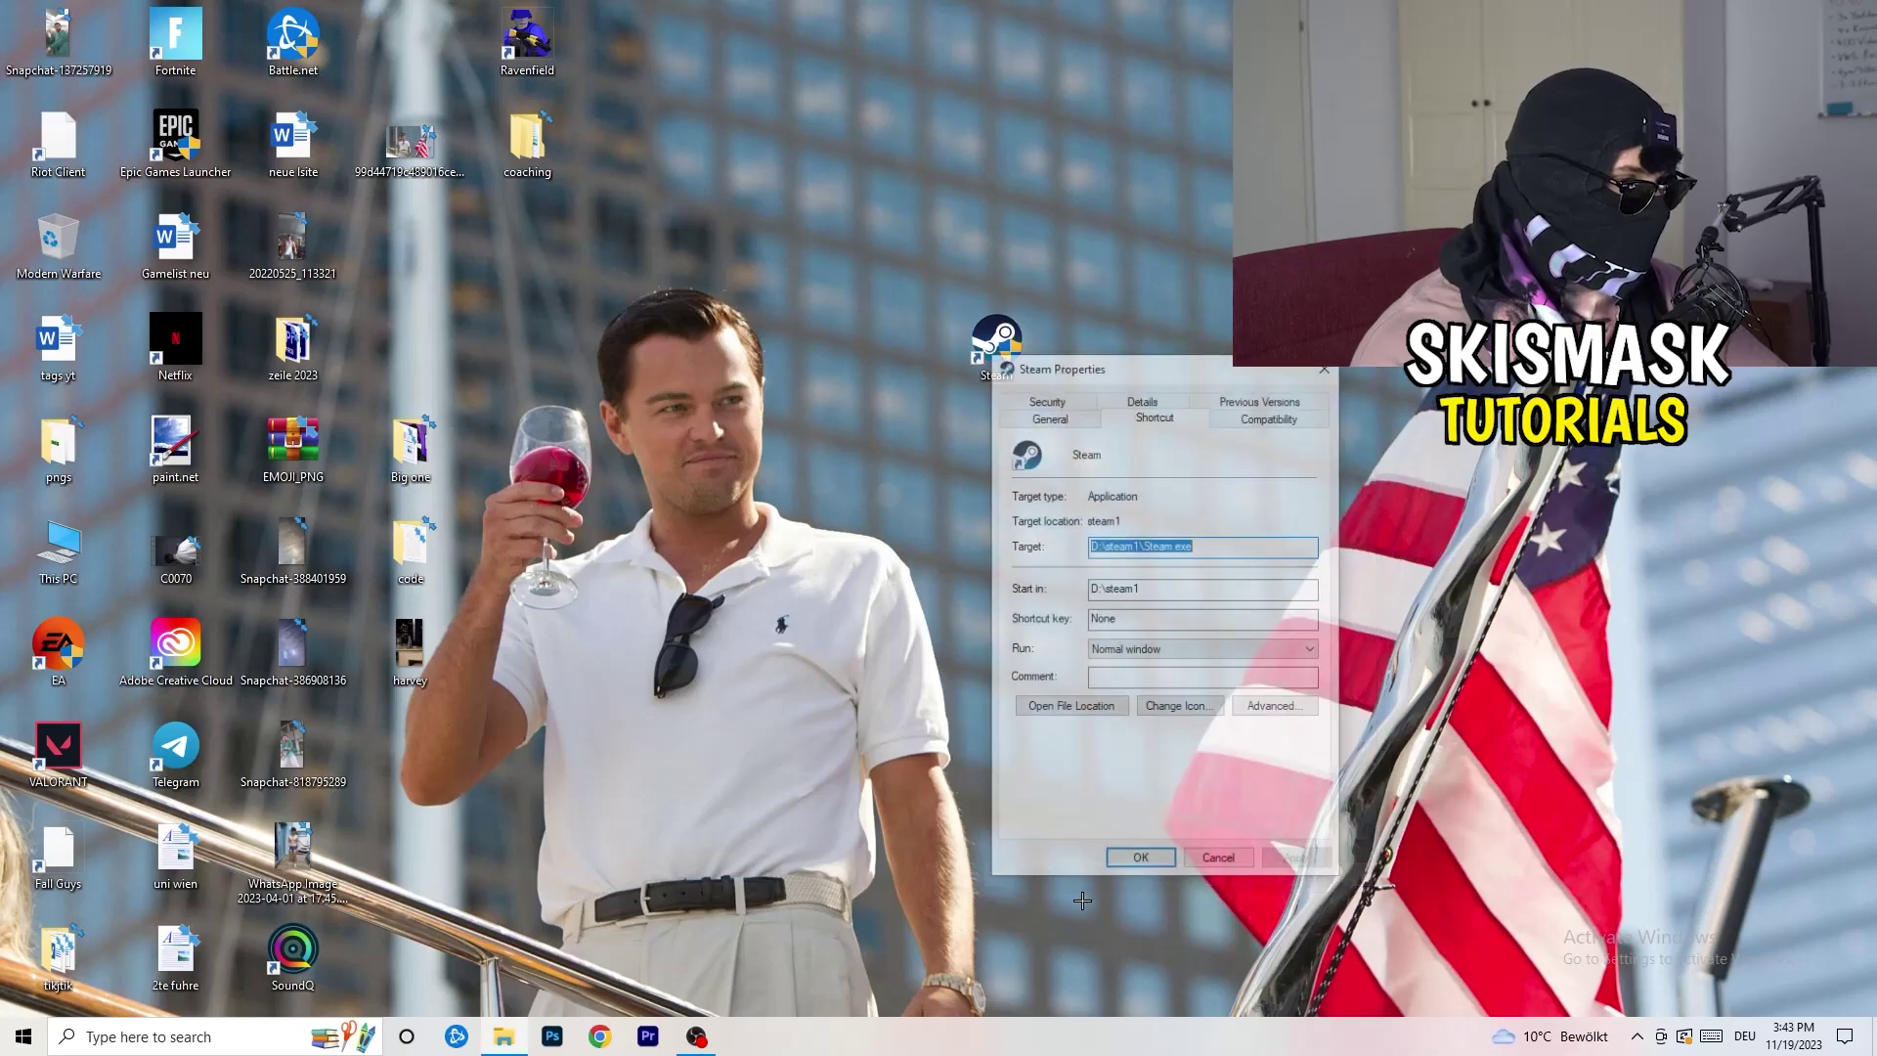
pyautogui.moveTo(1097, 374); pyautogui.dragTo(906, 276)
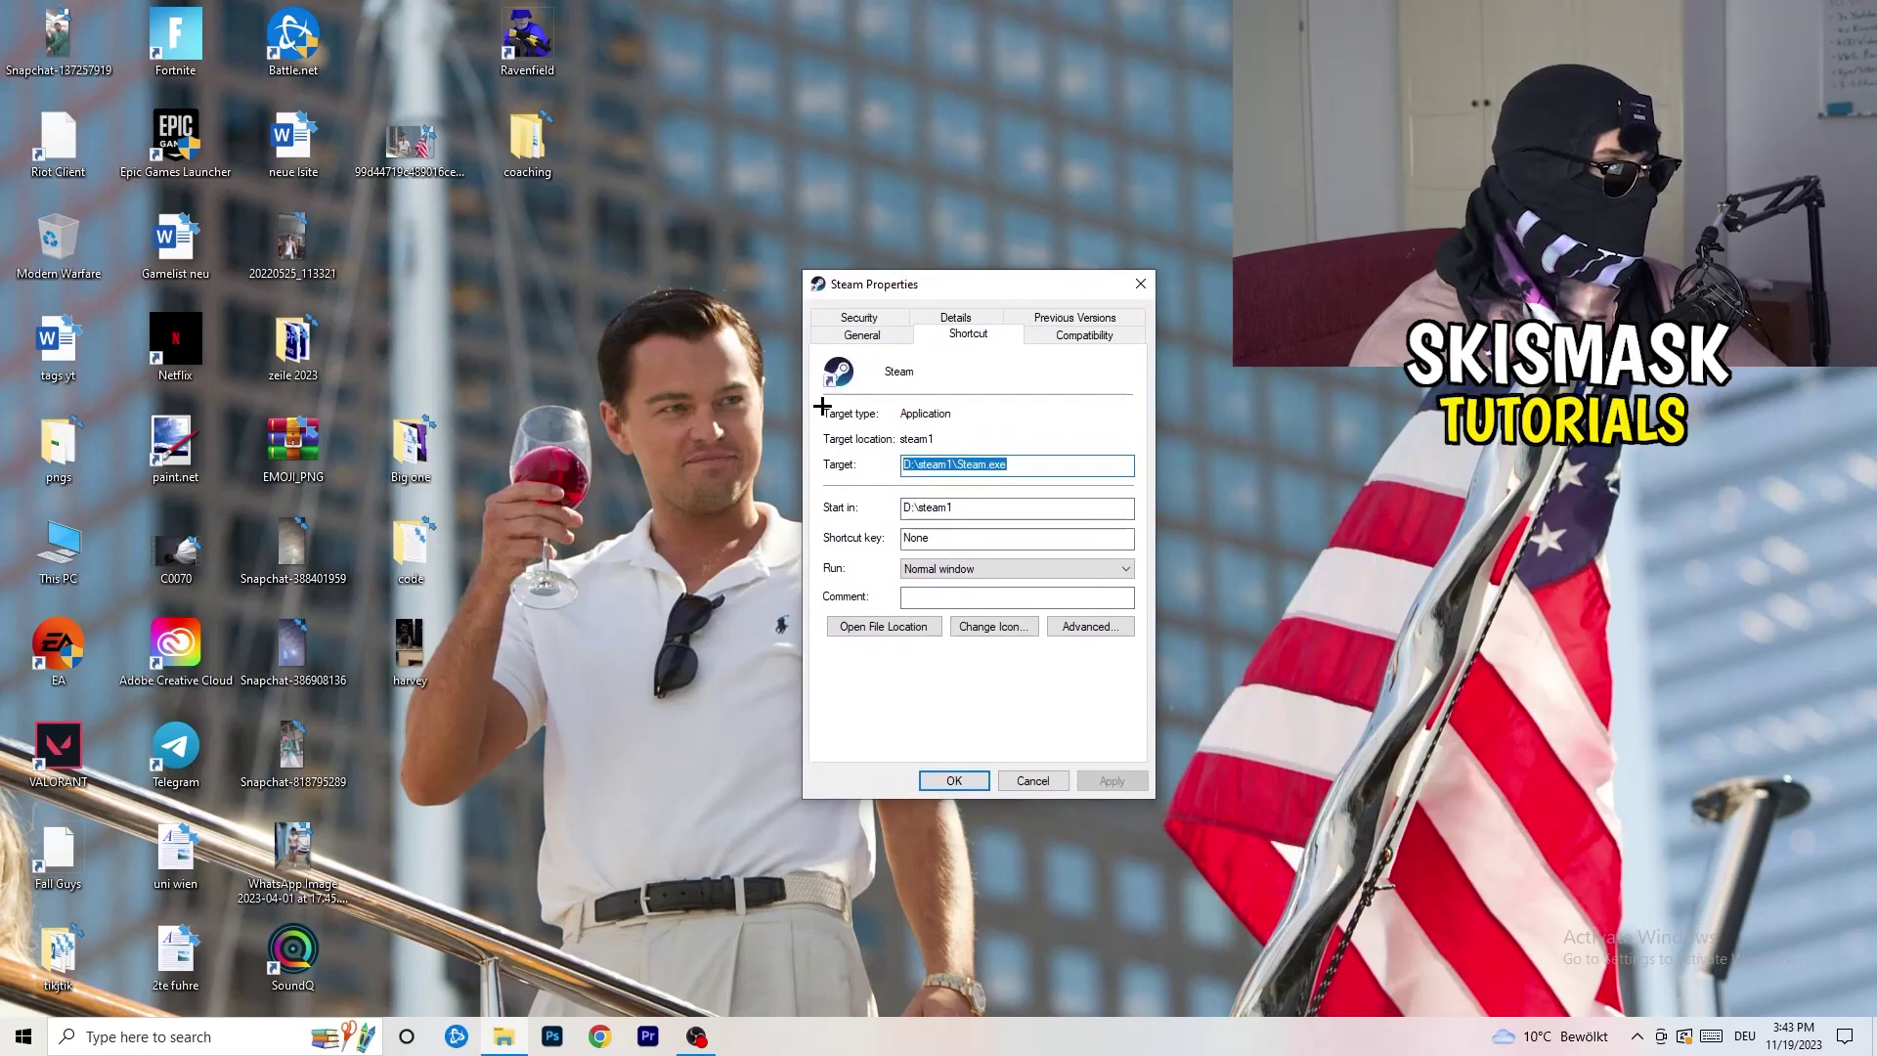
pyautogui.click(1107, 339)
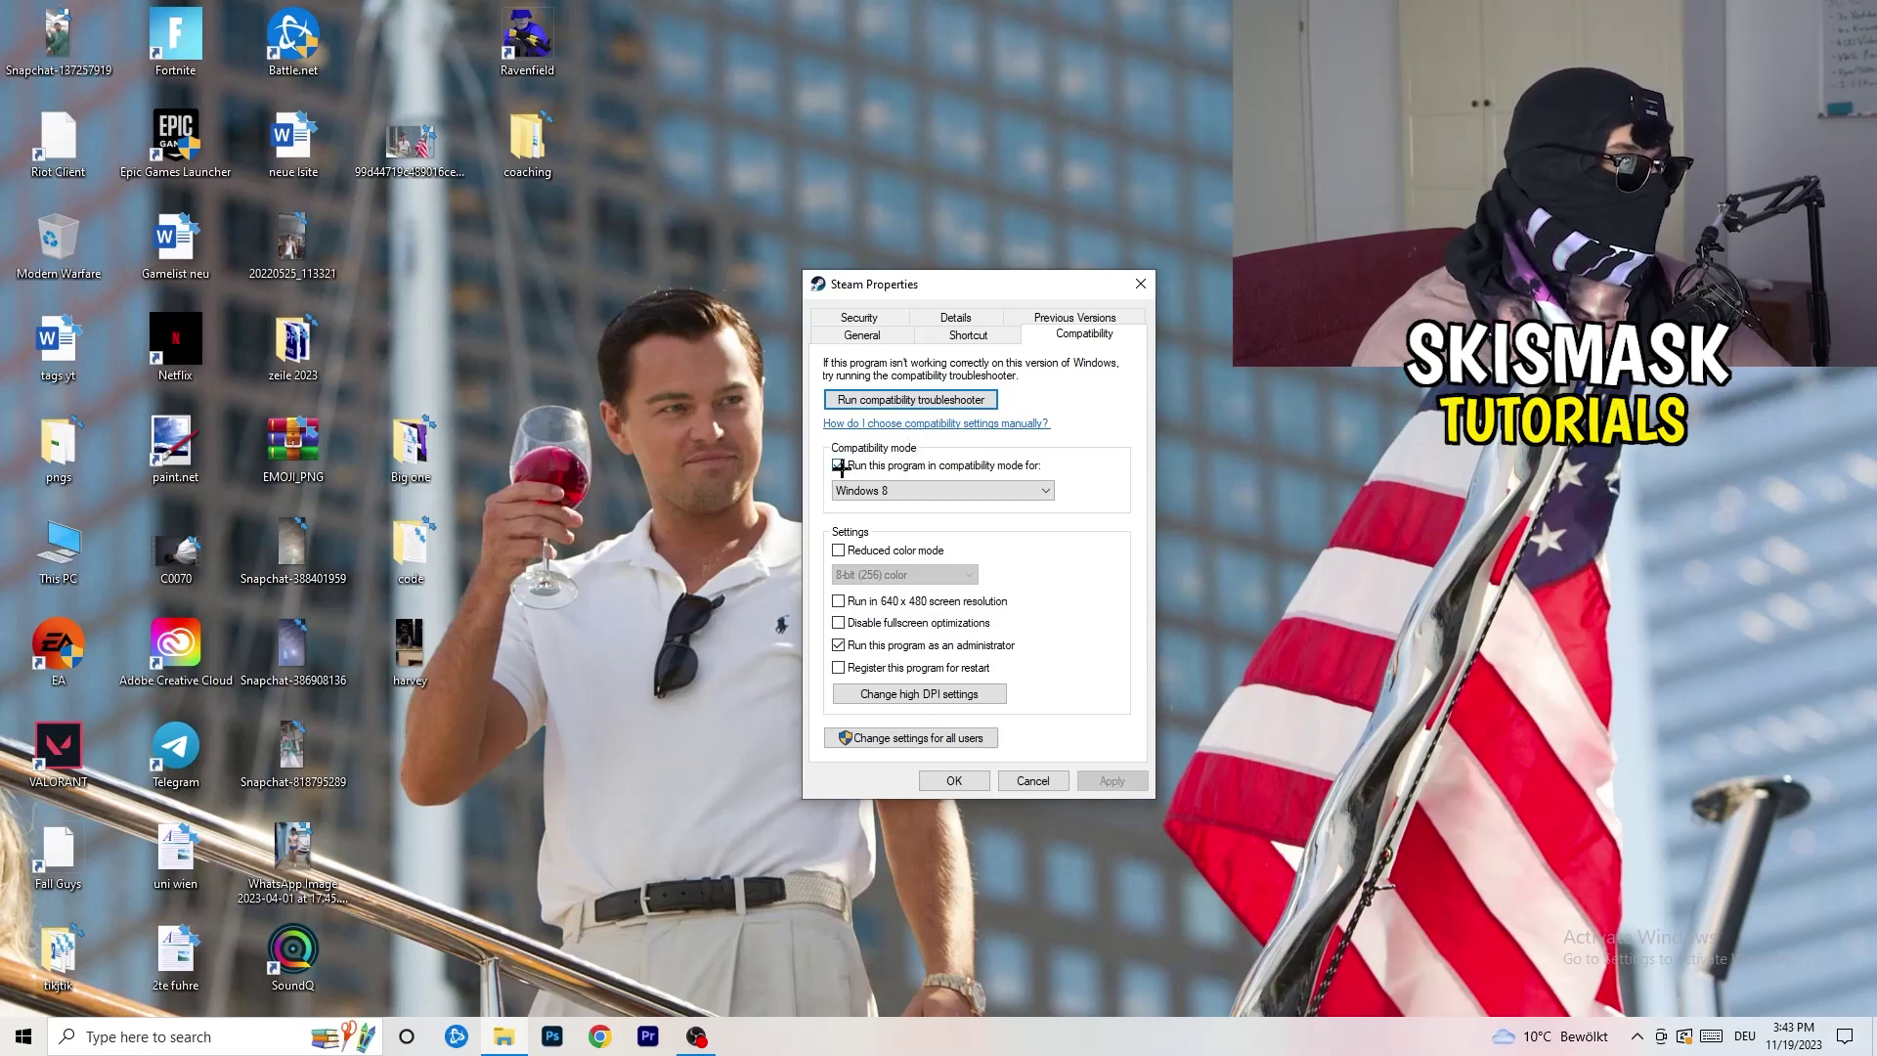
pyautogui.click(1027, 459)
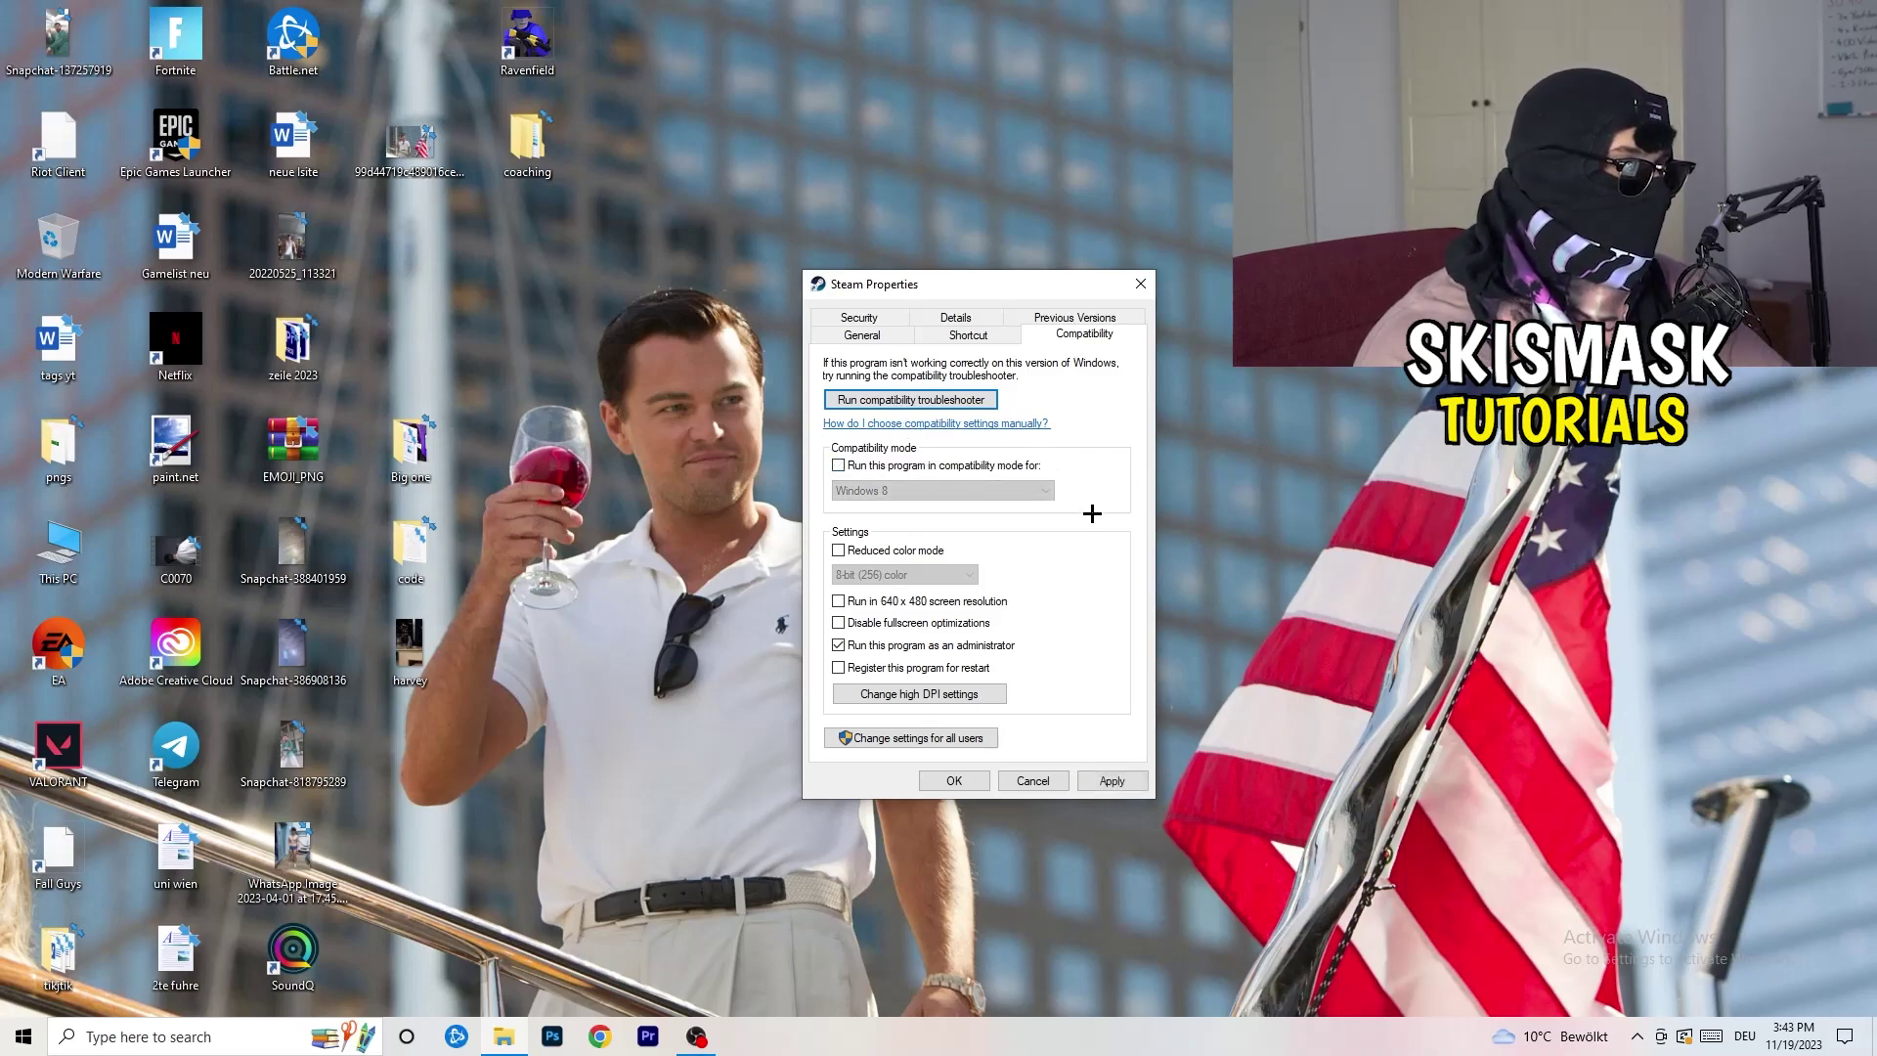
pyautogui.click(846, 467)
pyautogui.click(933, 491)
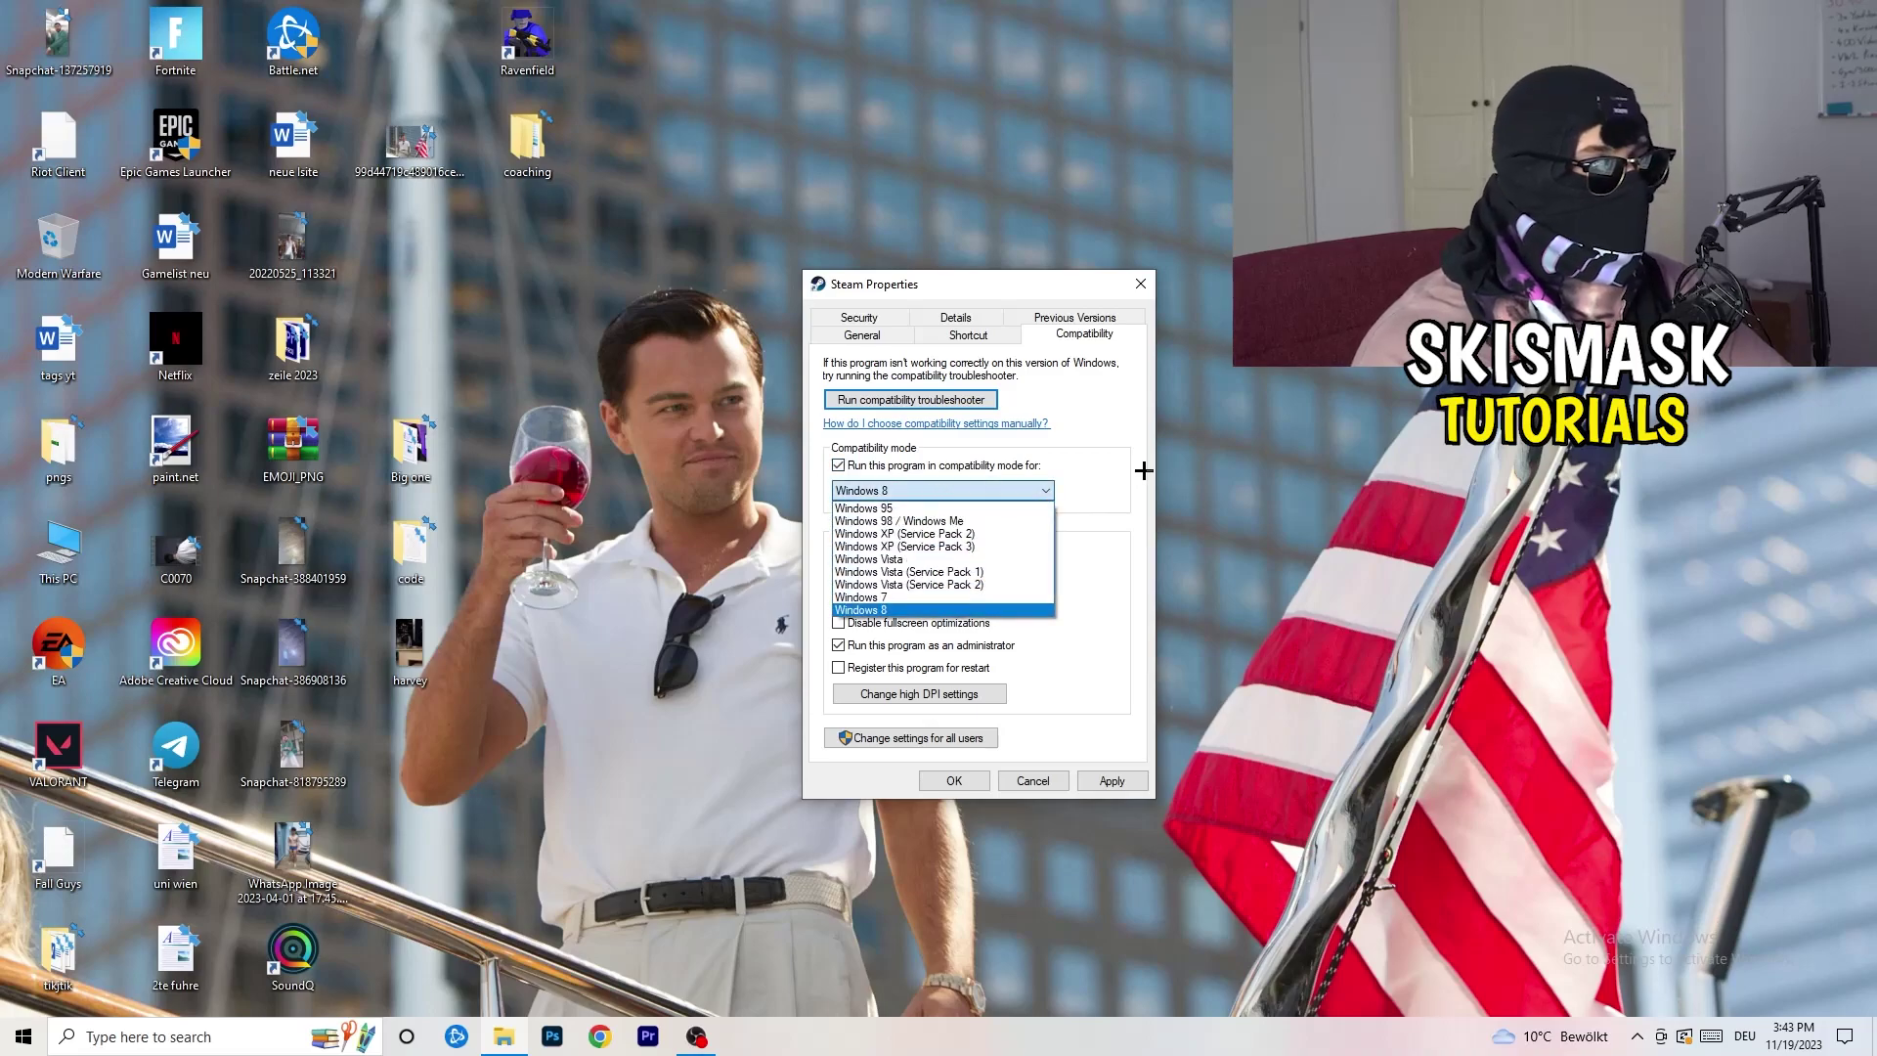
pyautogui.click(1077, 482)
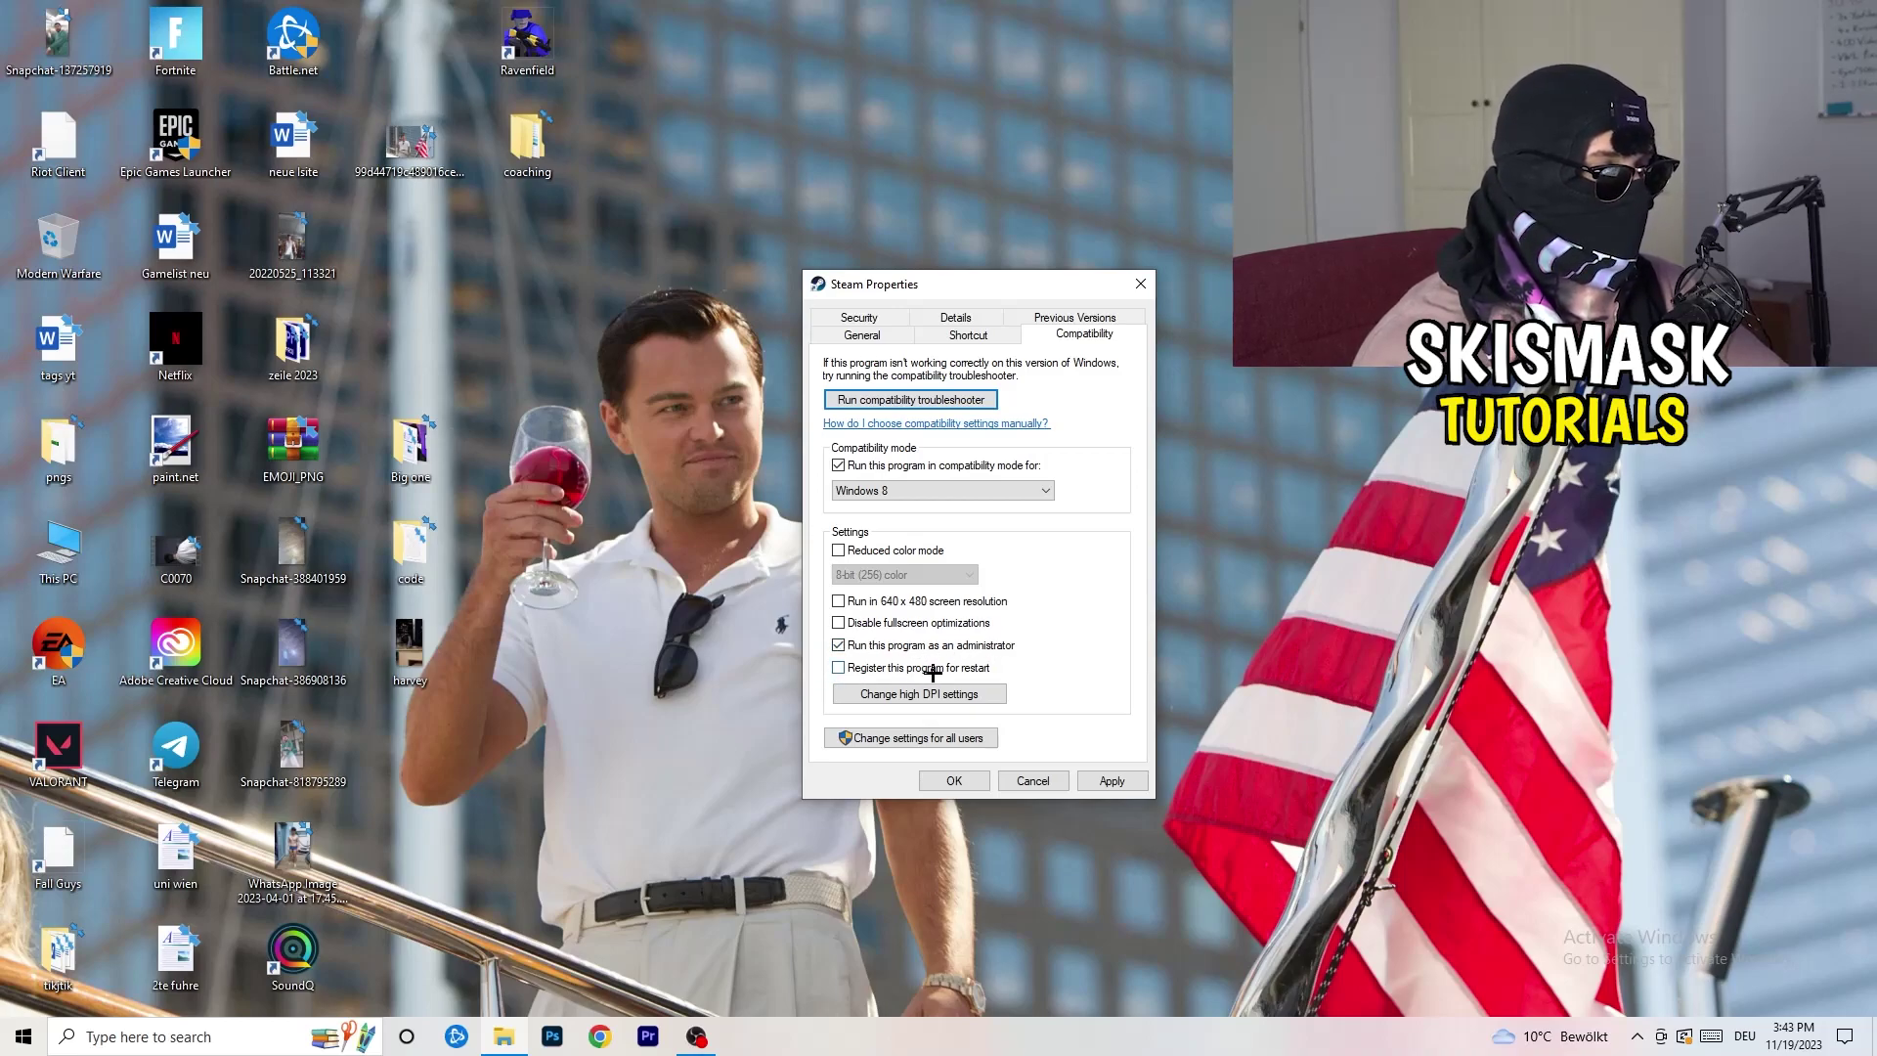
pyautogui.click(1111, 780)
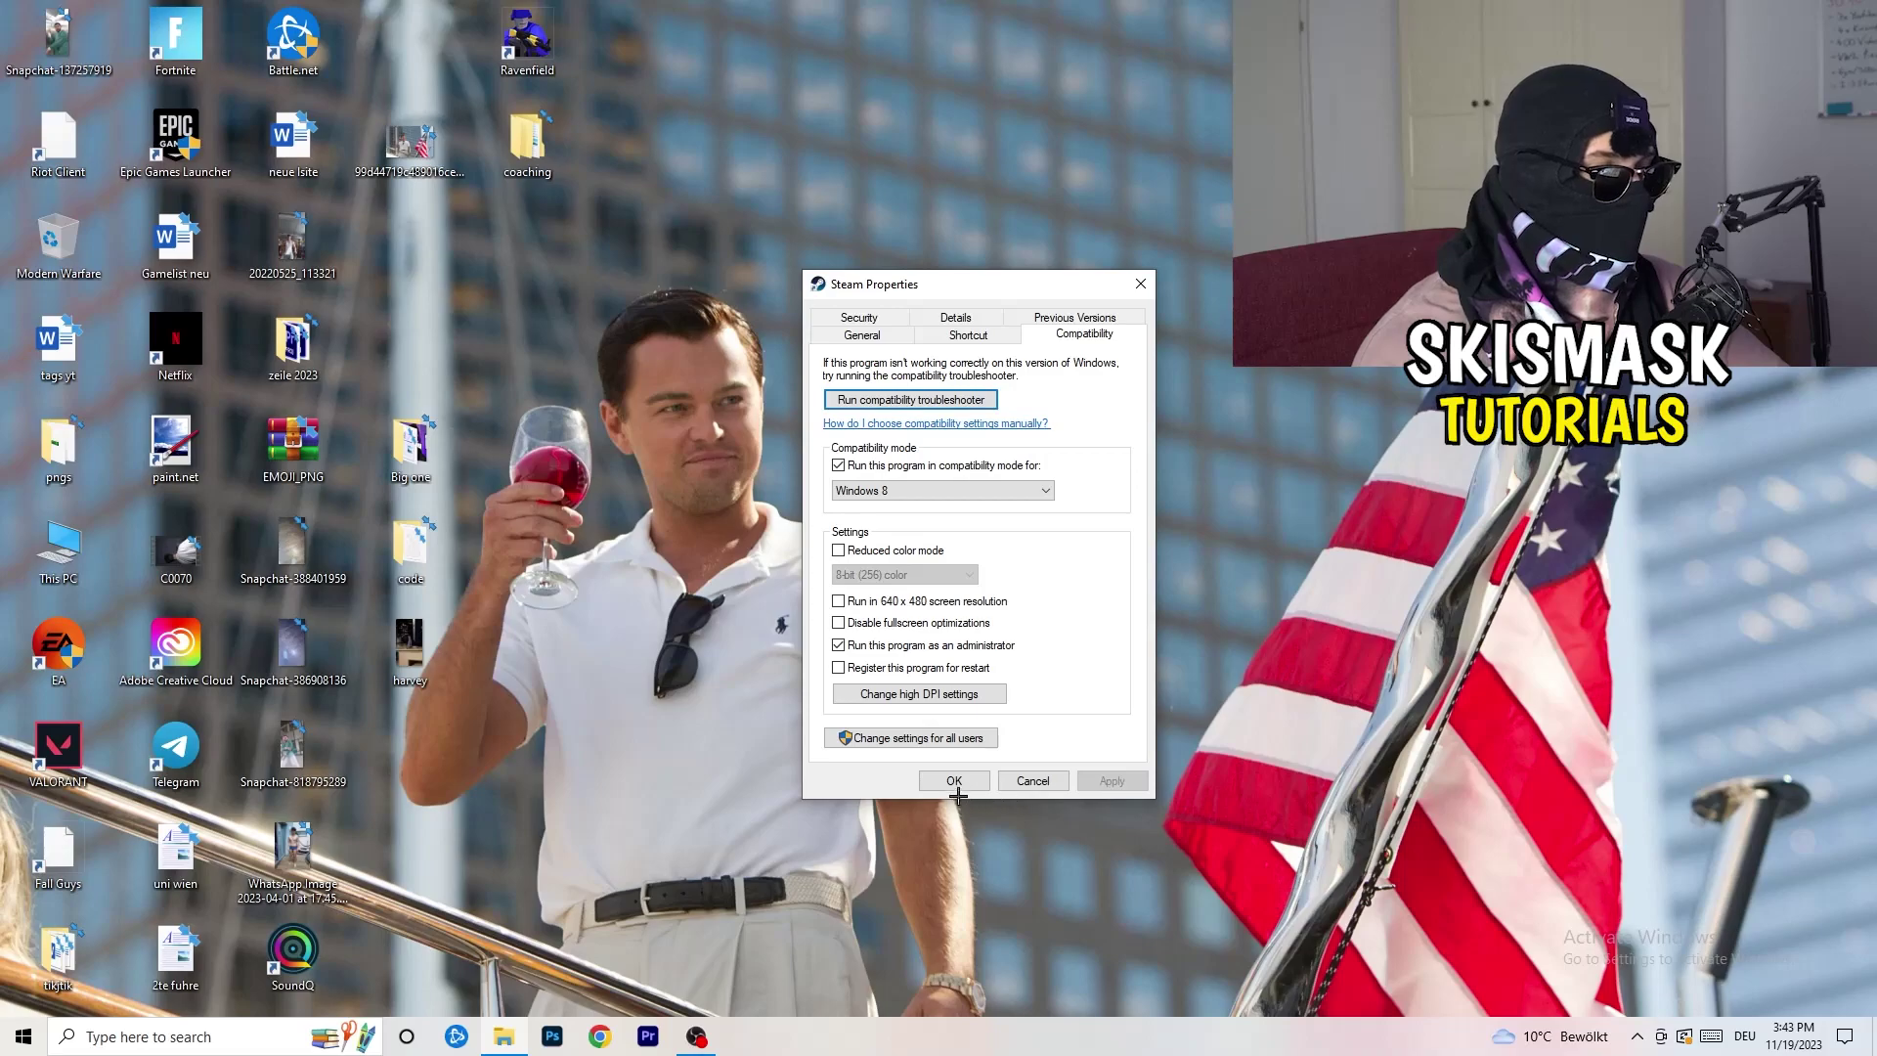
pyautogui.click(954, 780)
pyautogui.moveTo(998, 350); pyautogui.dragTo(909, 366)
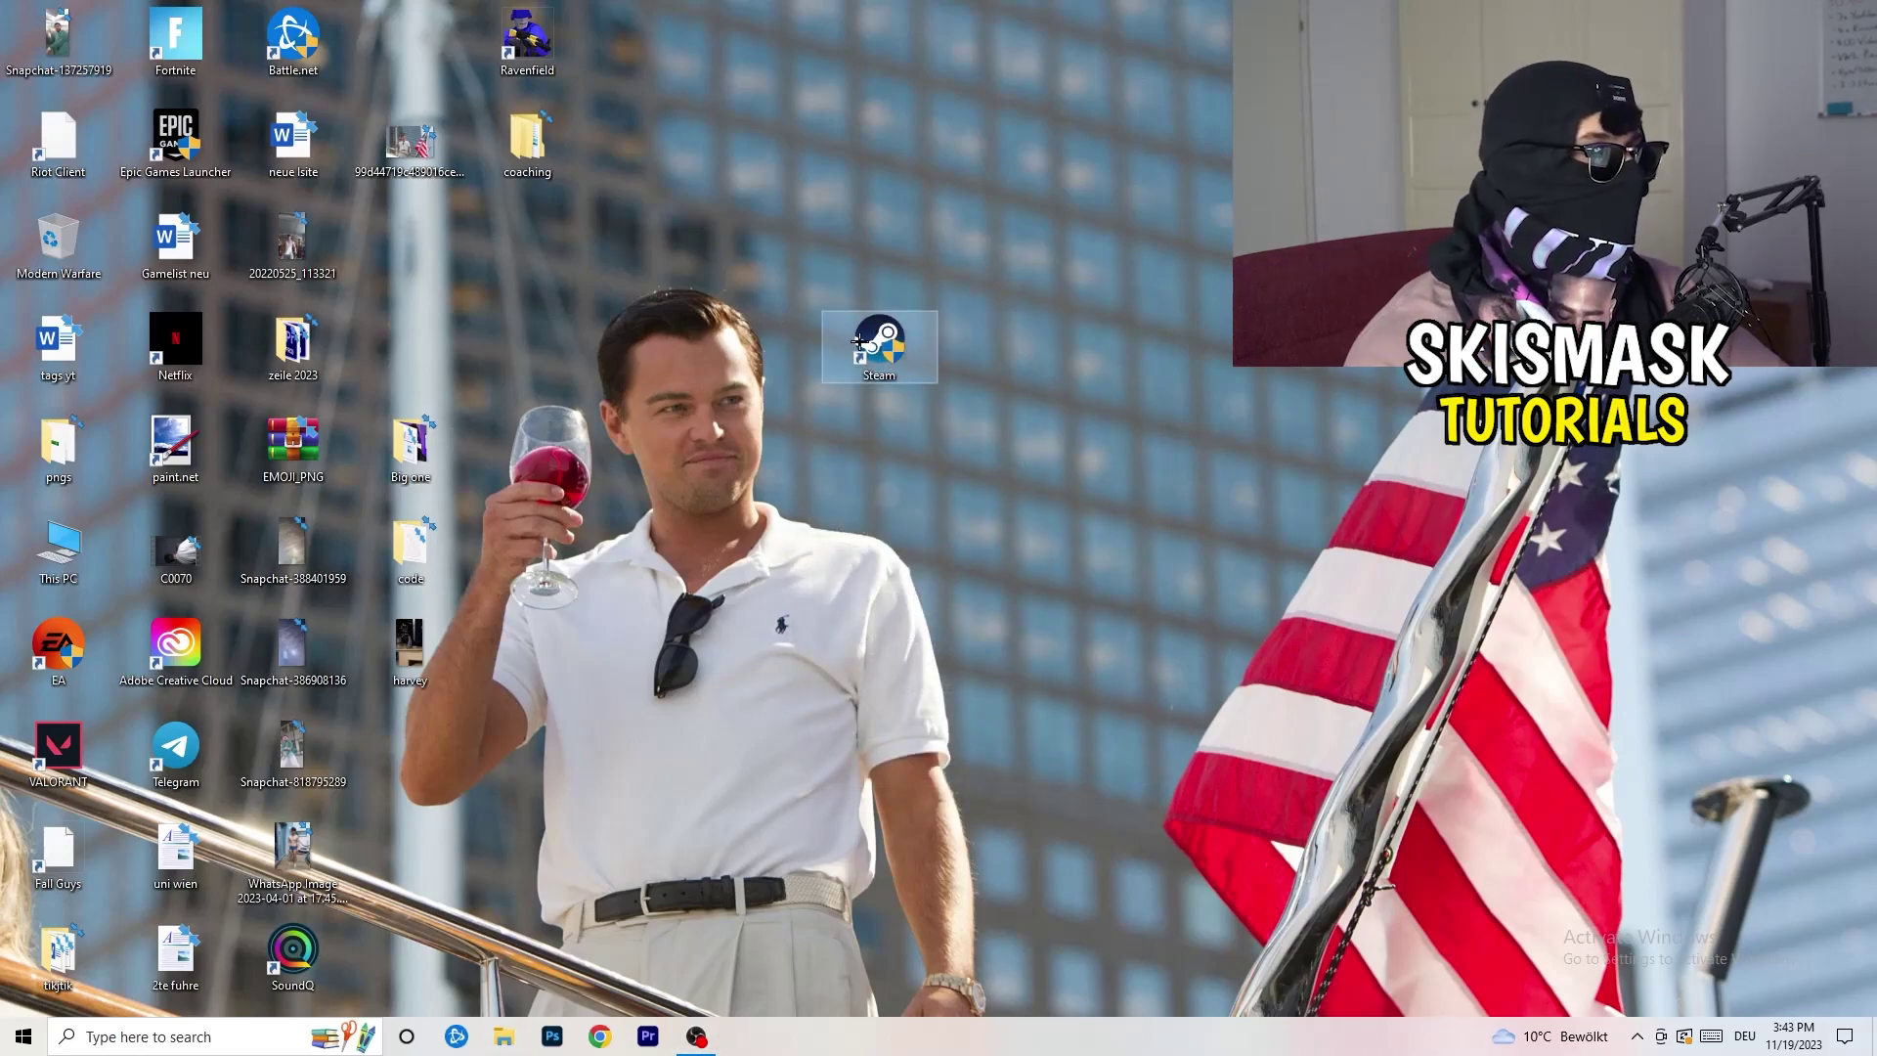
# - Place the Steam shortcut in the icon grid beside 20220525_113321, then open Start
pyautogui.moveTo(909, 367); pyautogui.dragTo(1144, 367)
pyautogui.moveTo(981, 268); pyautogui.dragTo(1266, 365)
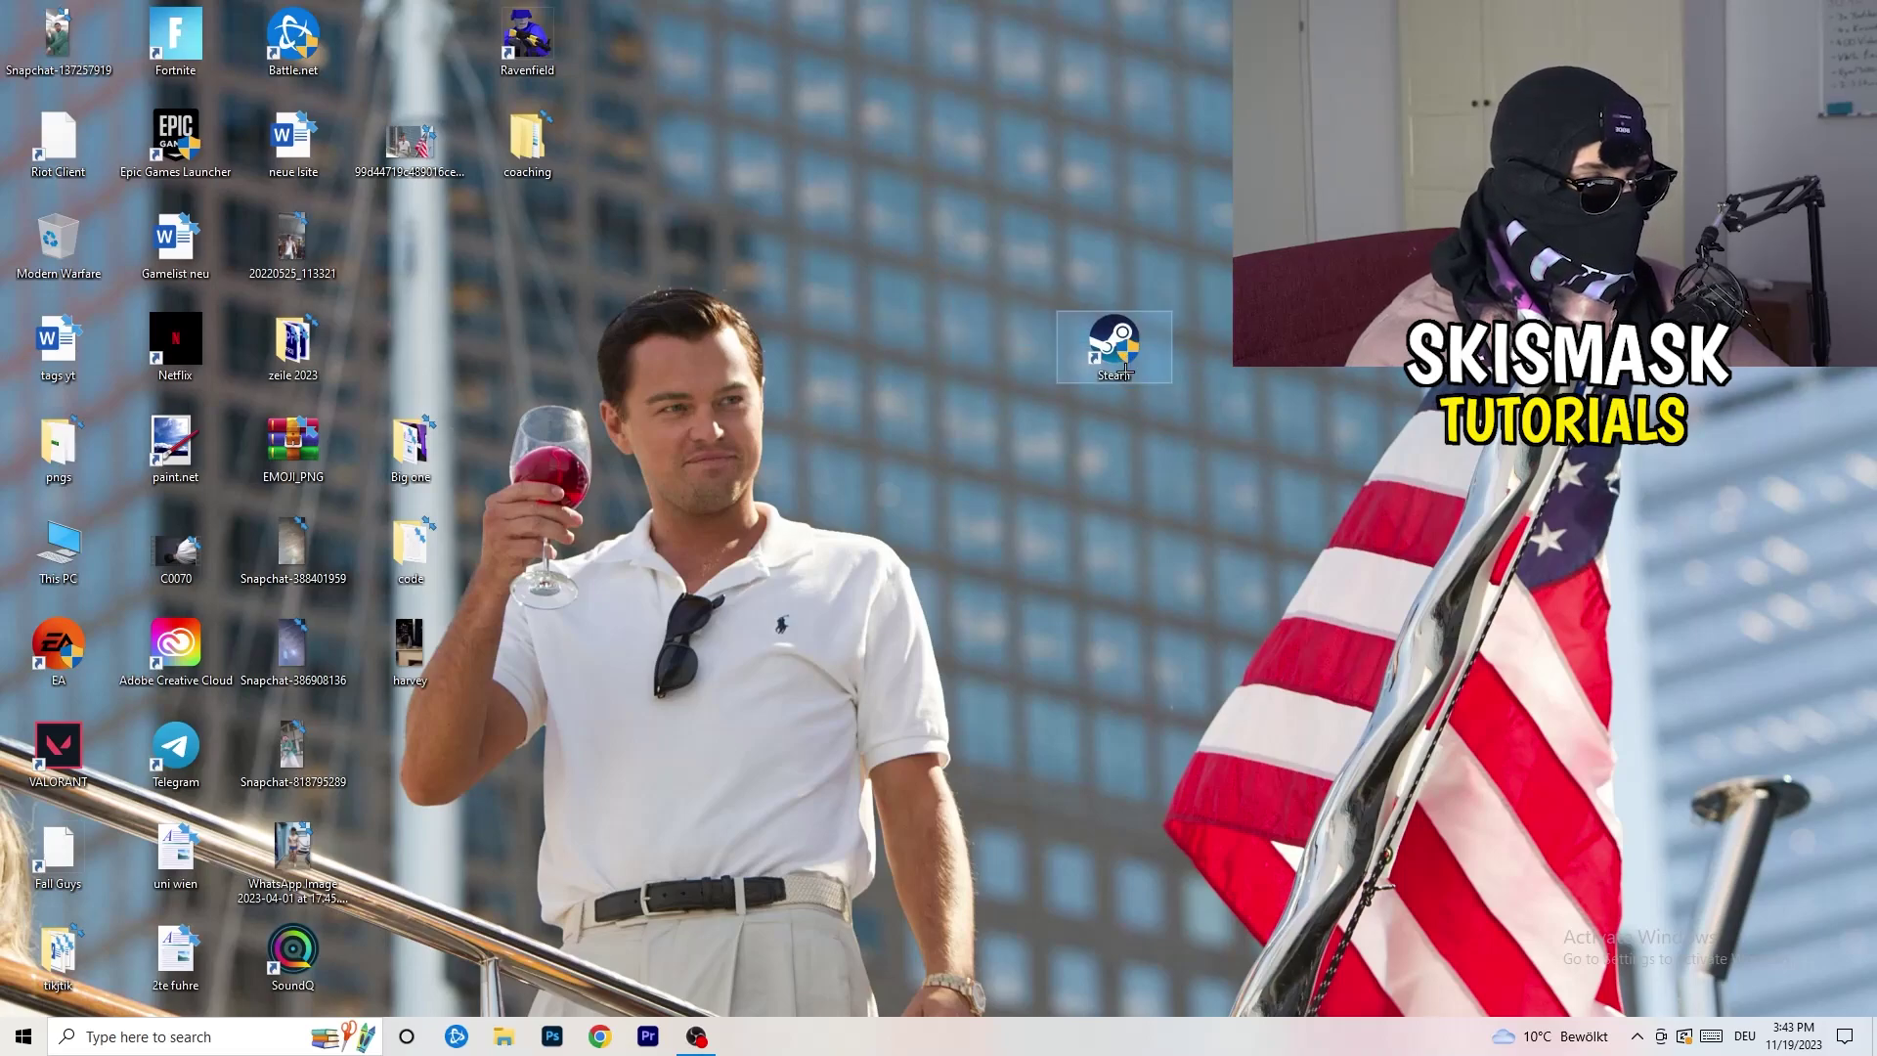
pyautogui.click(1137, 600)
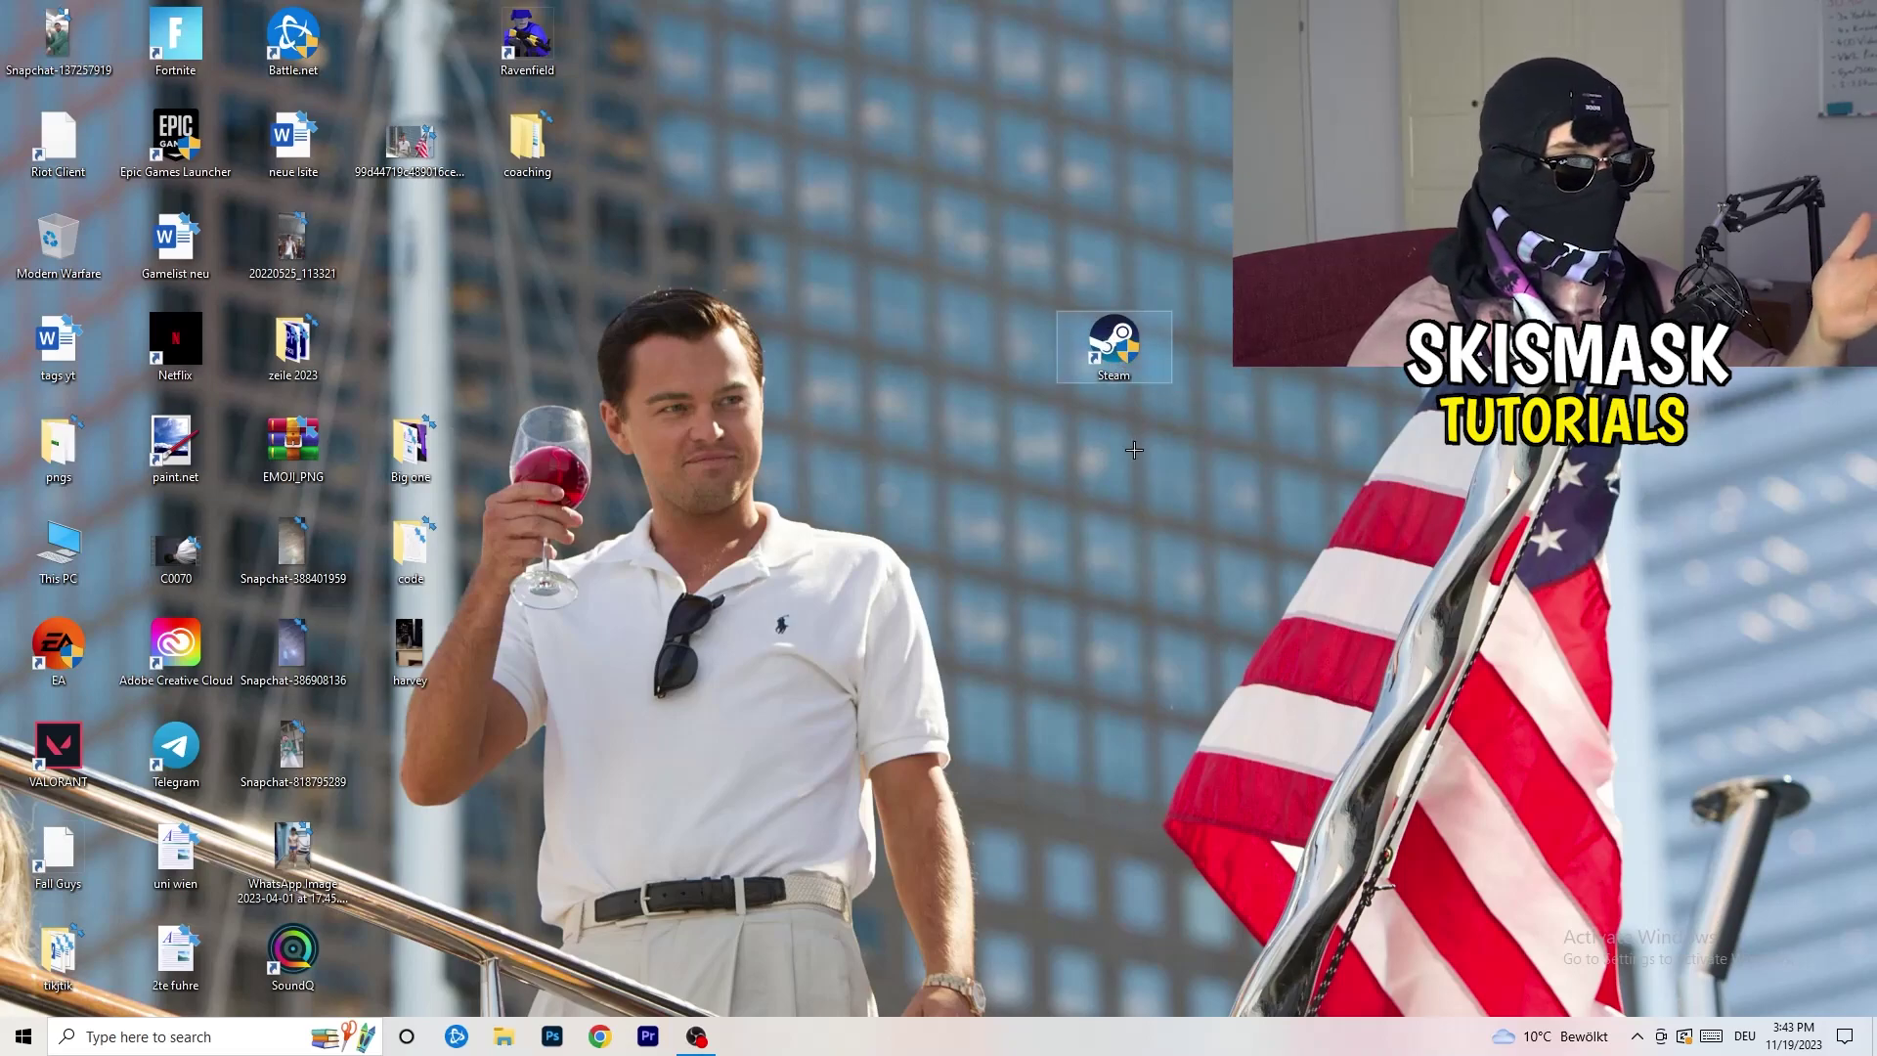
pyautogui.rightClick(1112, 342)
pyautogui.click(890, 414)
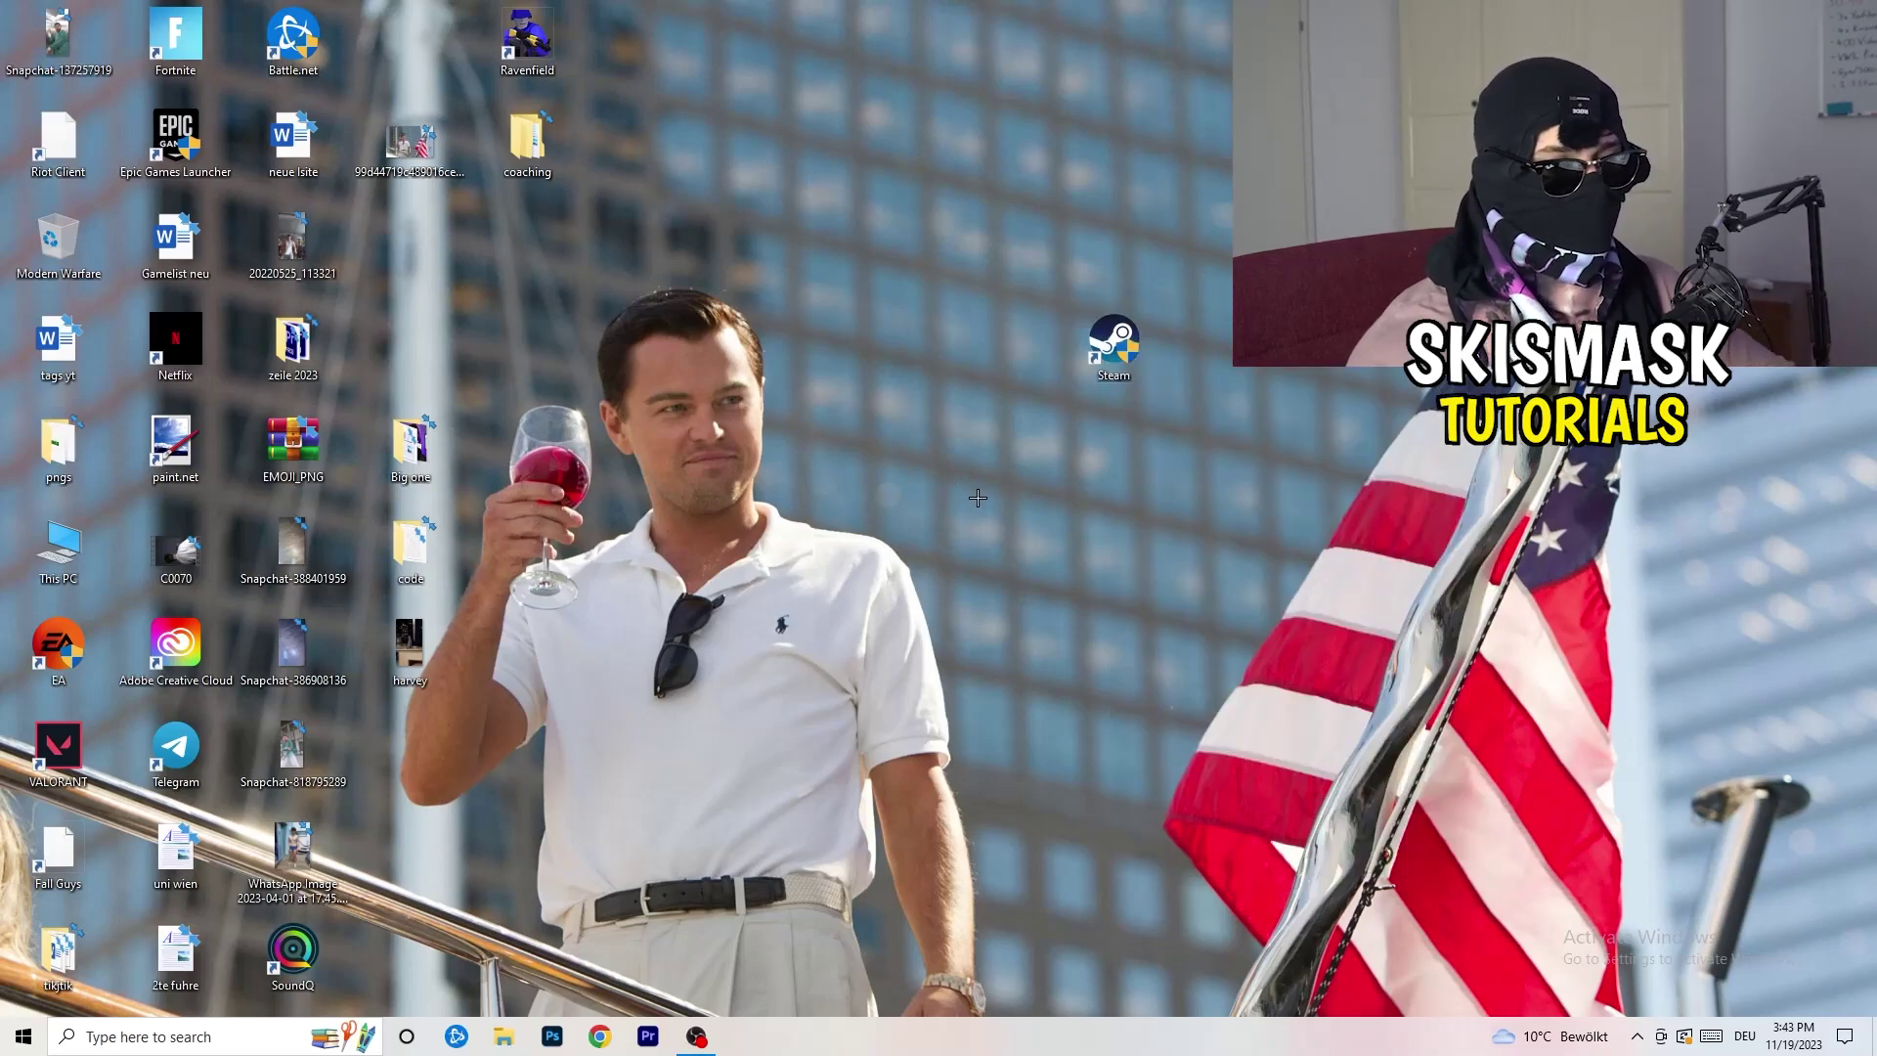
pyautogui.moveTo(1112, 342); pyautogui.dragTo(415, 241)
pyautogui.click(747, 227)
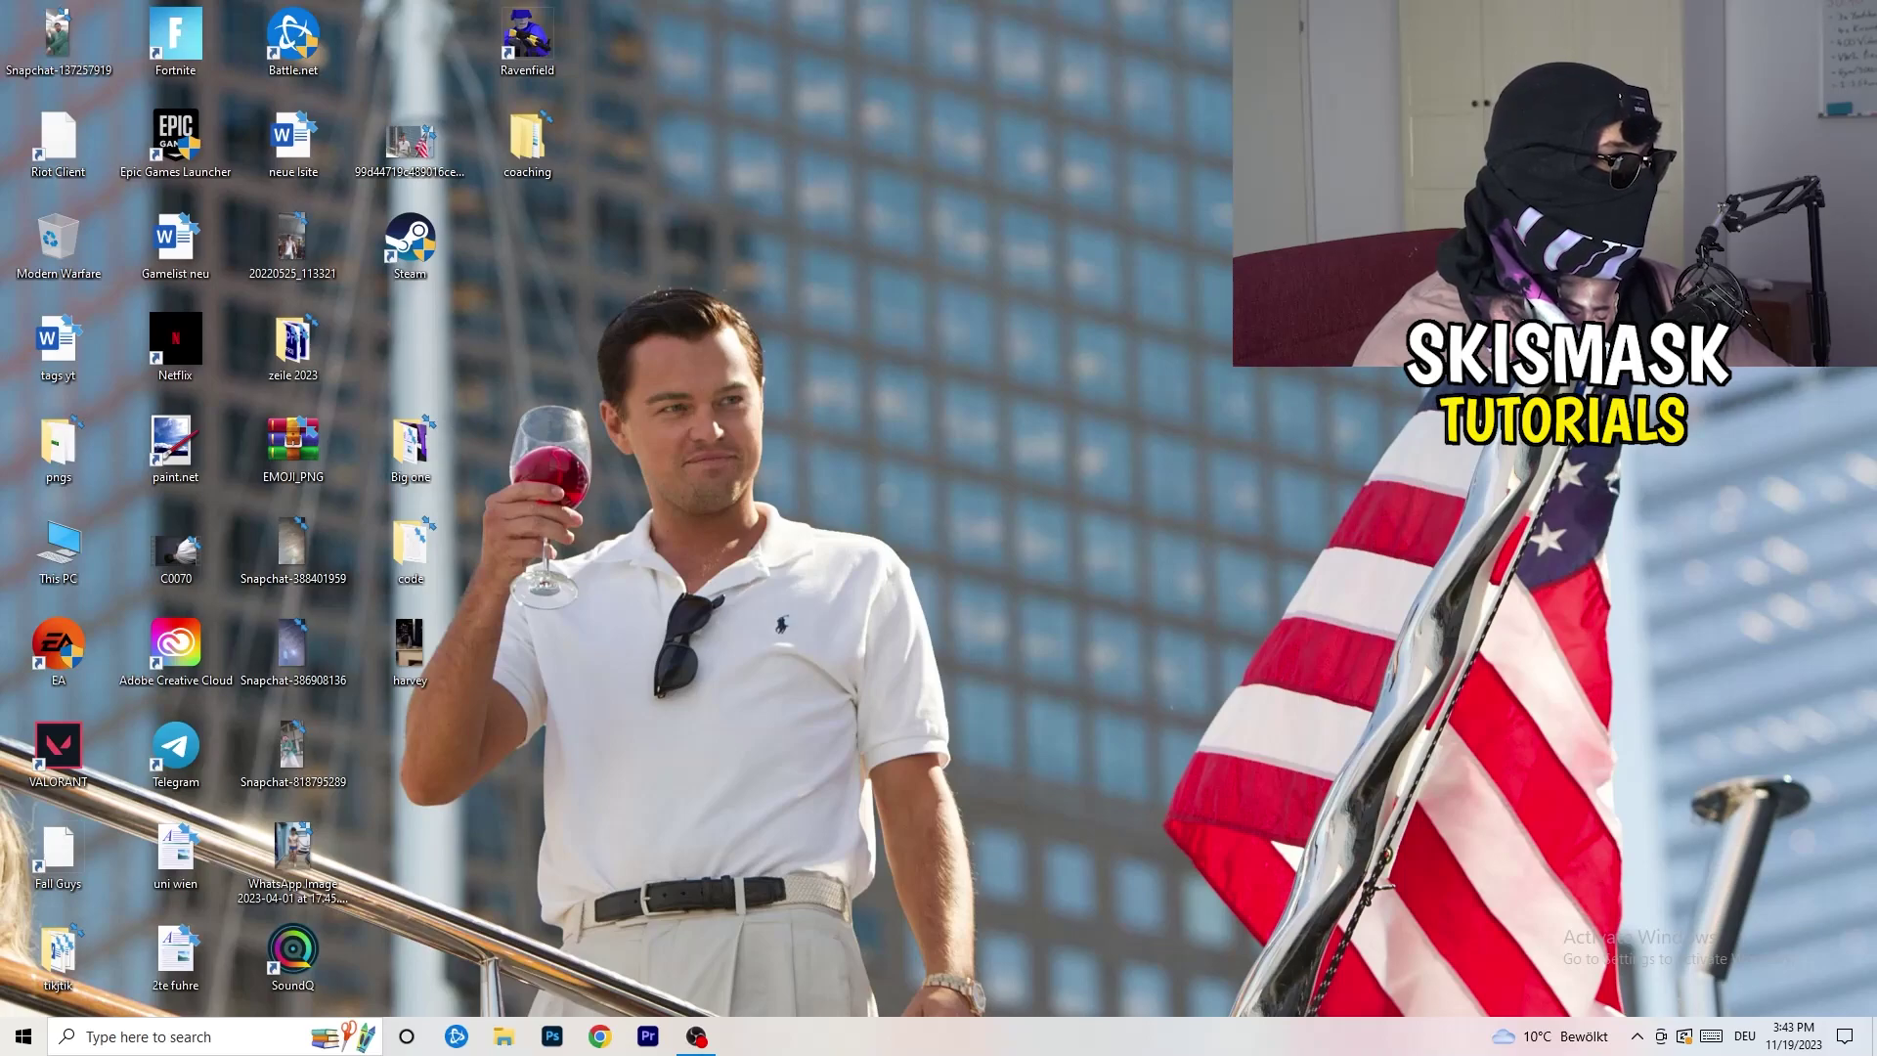
pyautogui.click(23, 1036)
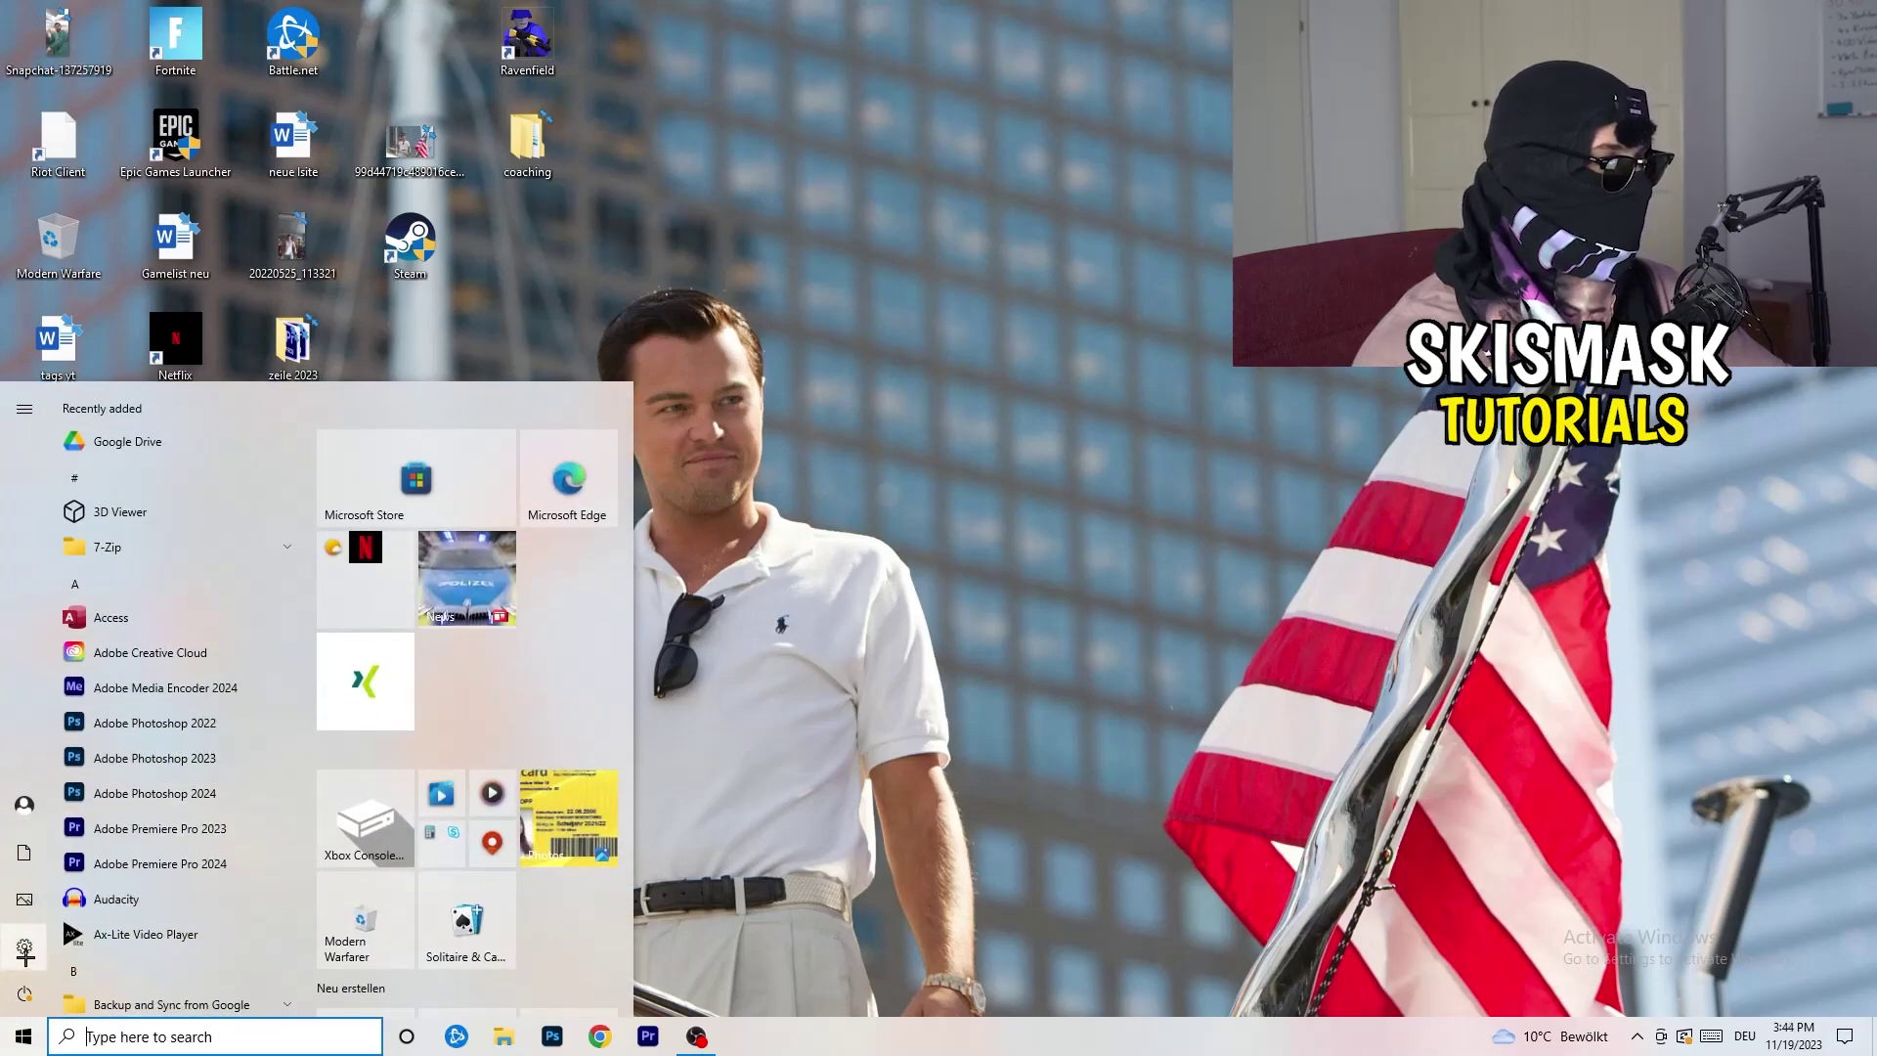
# - Confirm Xbox Game Bar is Off in Gaming settings, then view Captures with background recording off
pyautogui.click(25, 948)
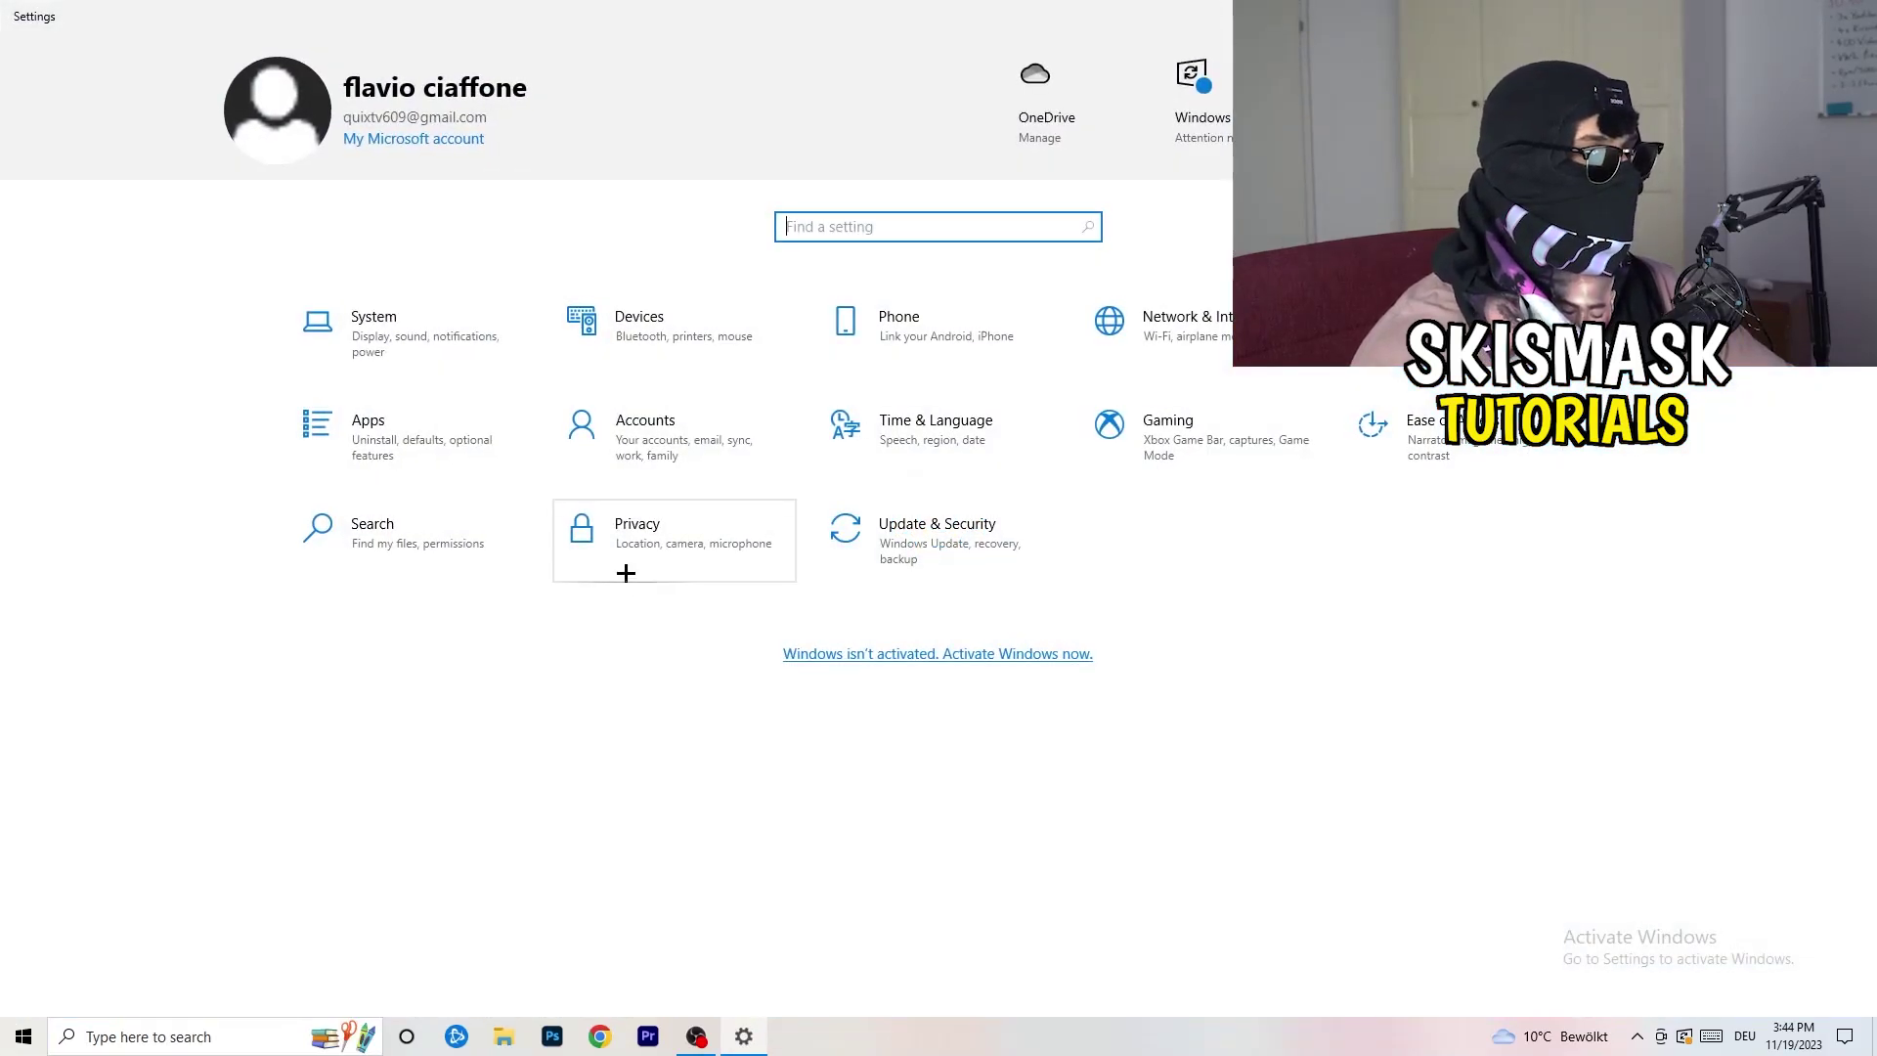
pyautogui.click(1103, 457)
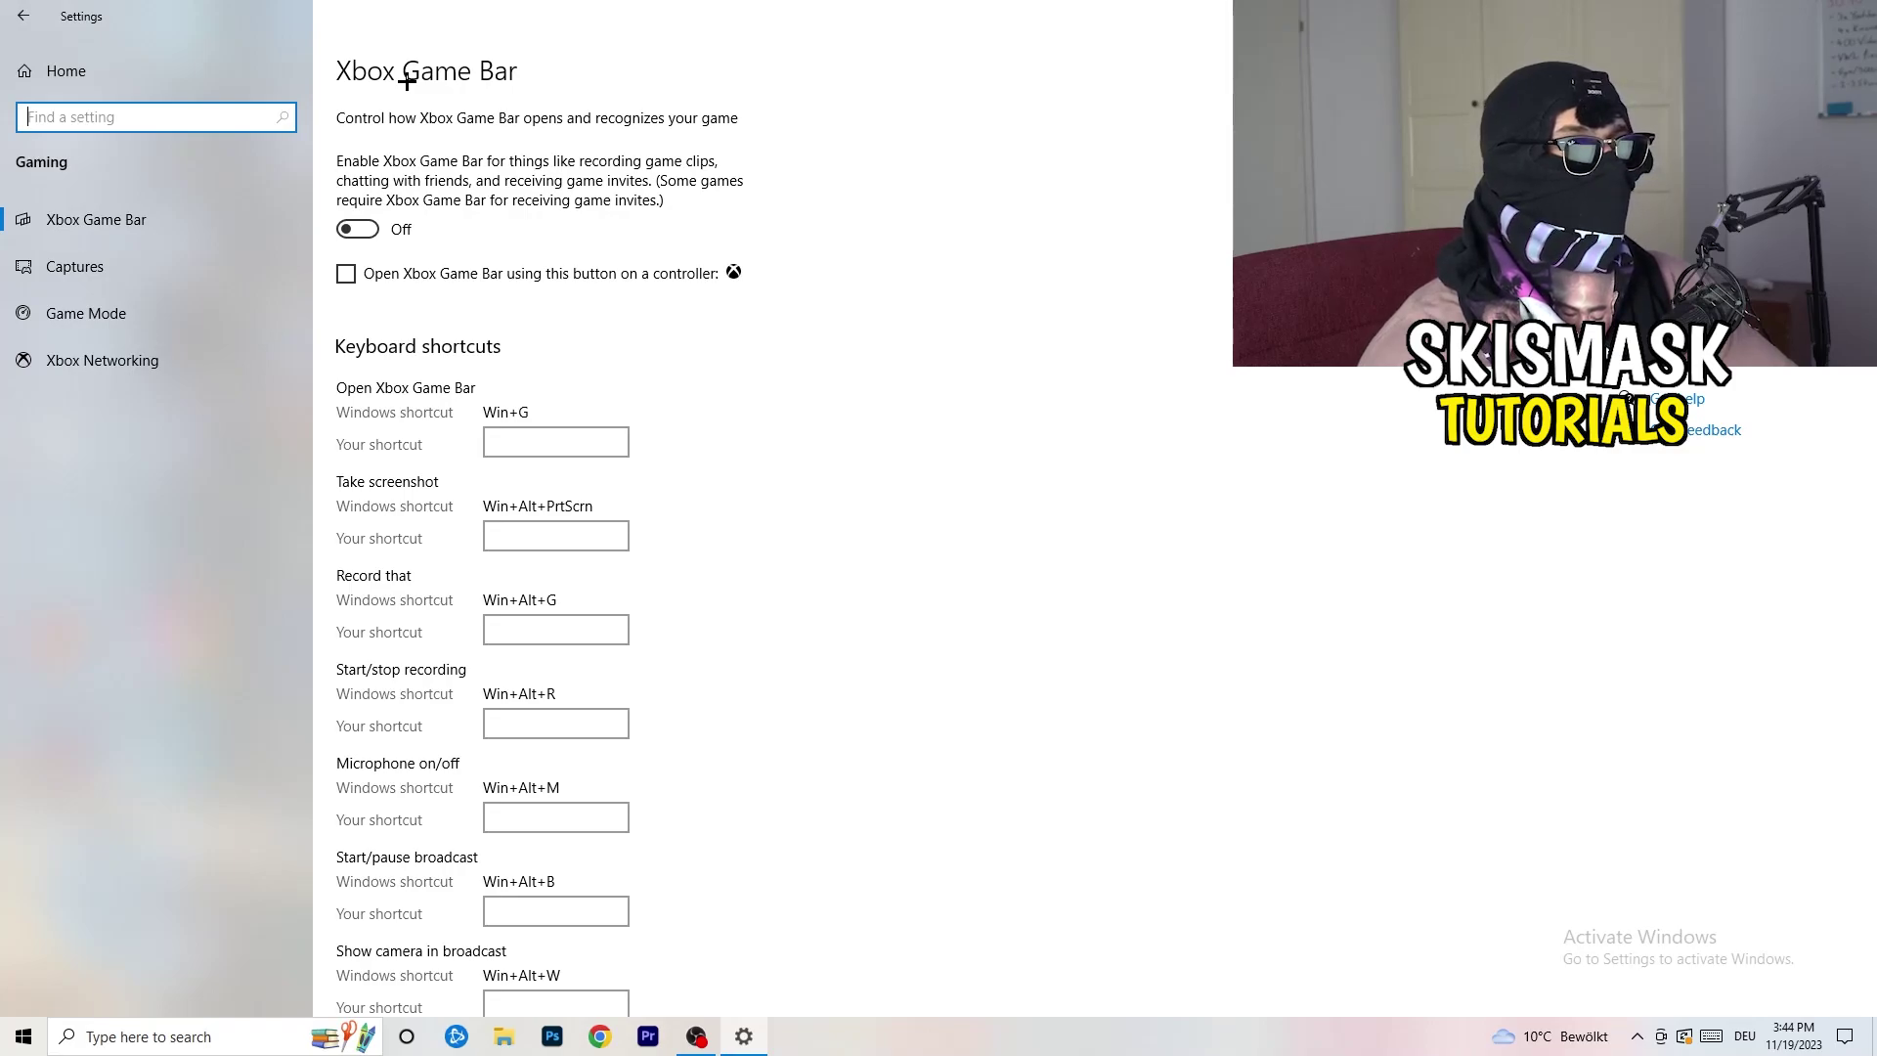
pyautogui.click(180, 280)
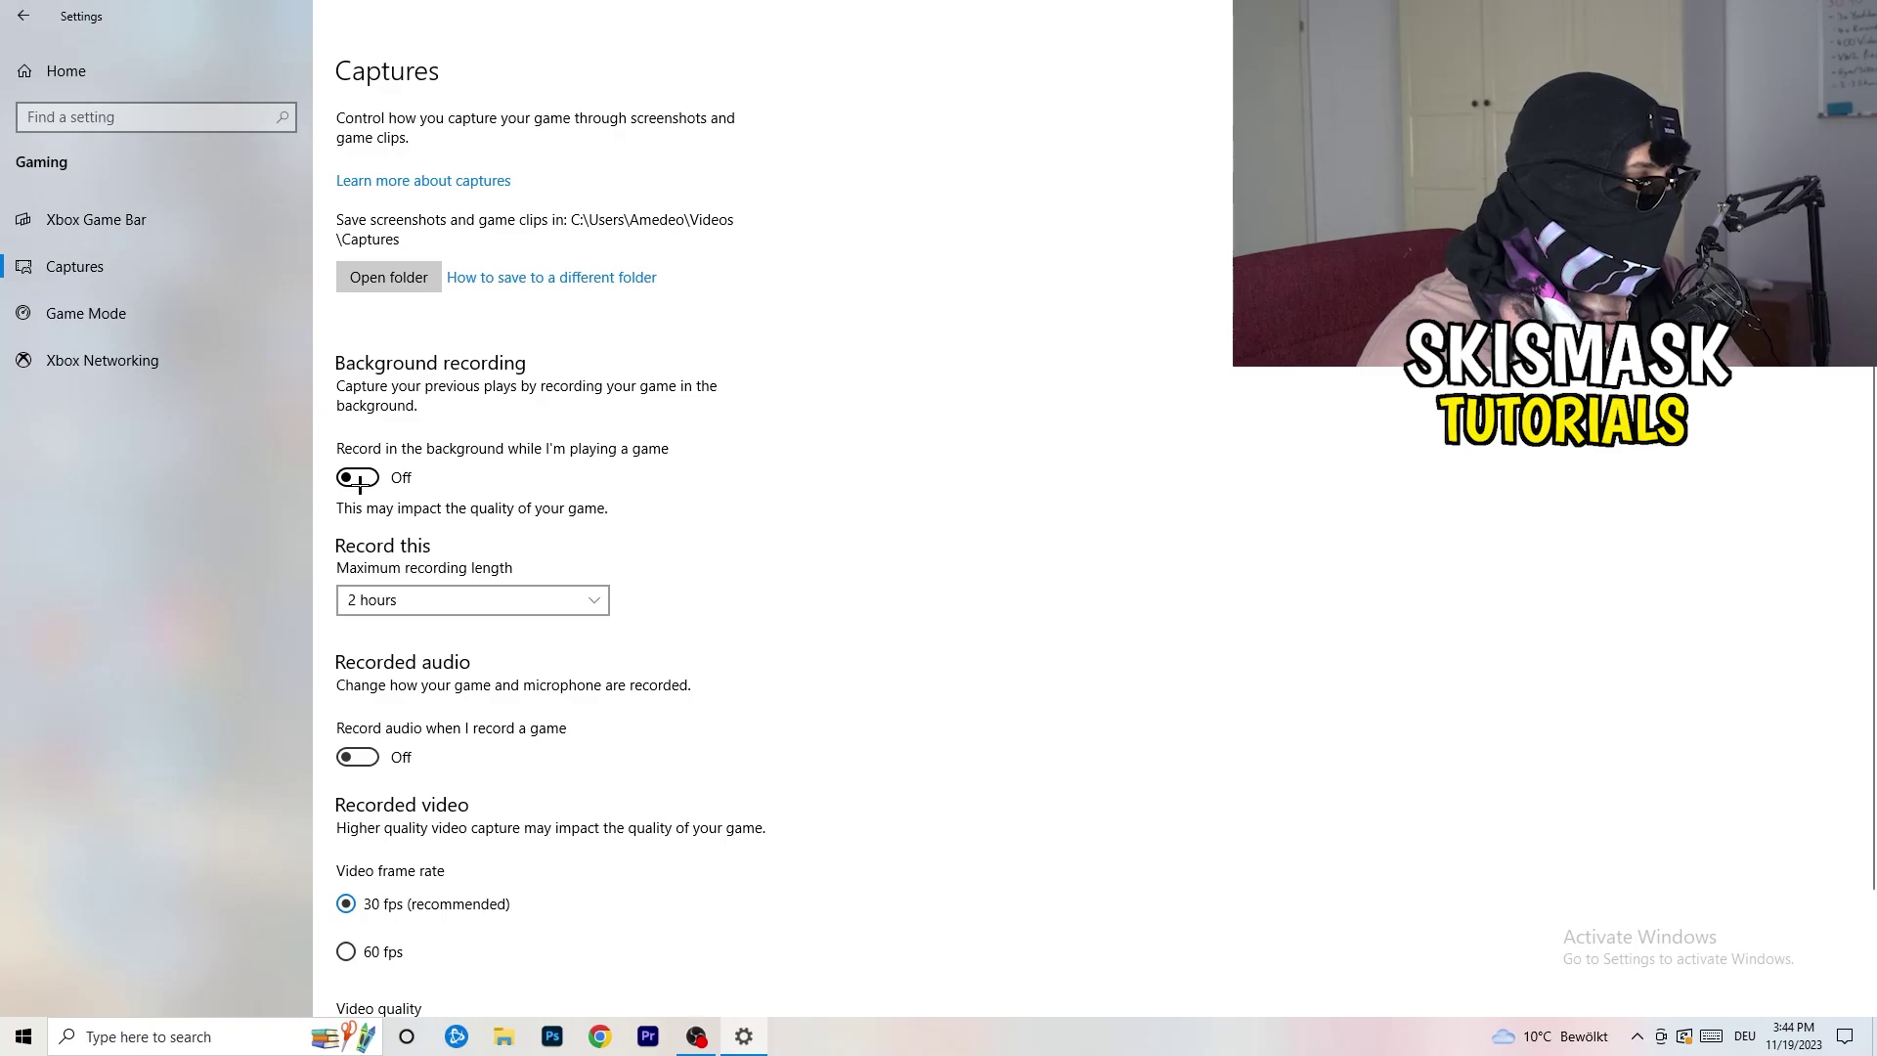
# - From the Captures page, confirm Game Mode is On, then go back to the Settings home page
pyautogui.scroll(-3, 641, 619)
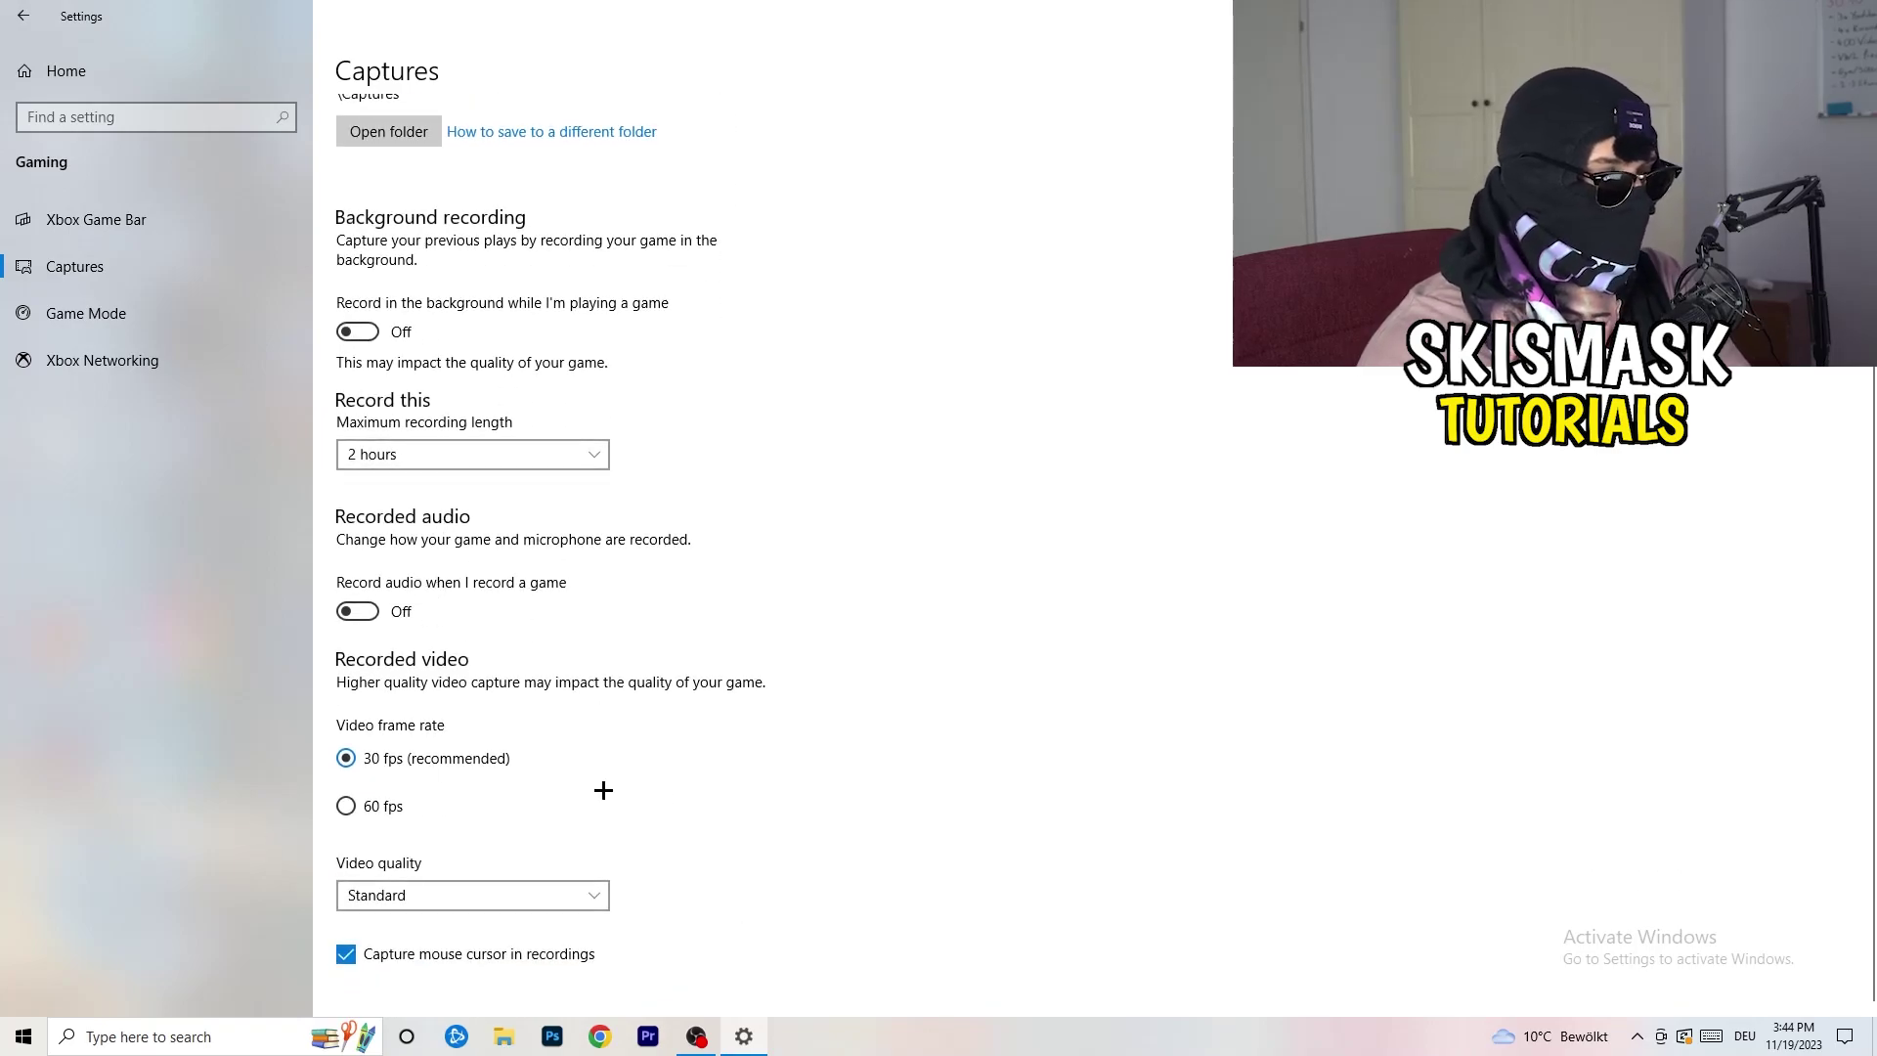
pyautogui.scroll(3, 603, 789)
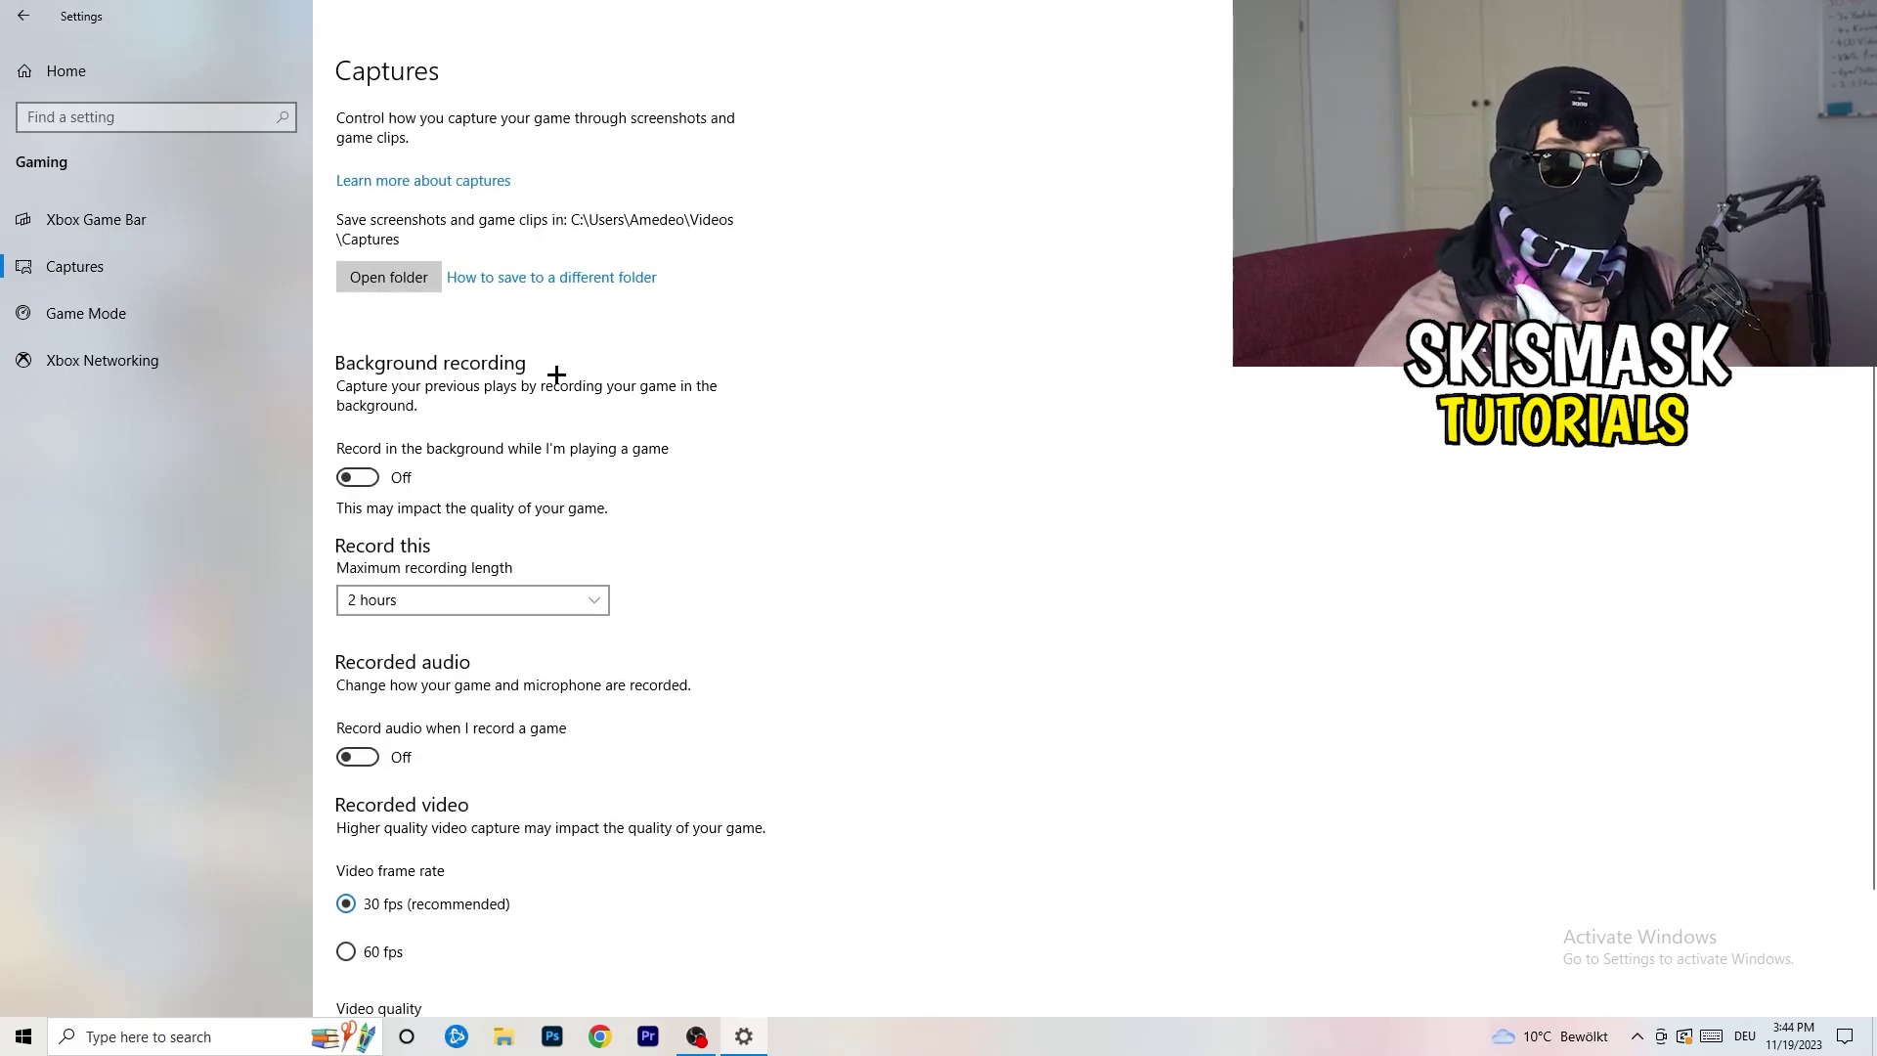
pyautogui.click(86, 313)
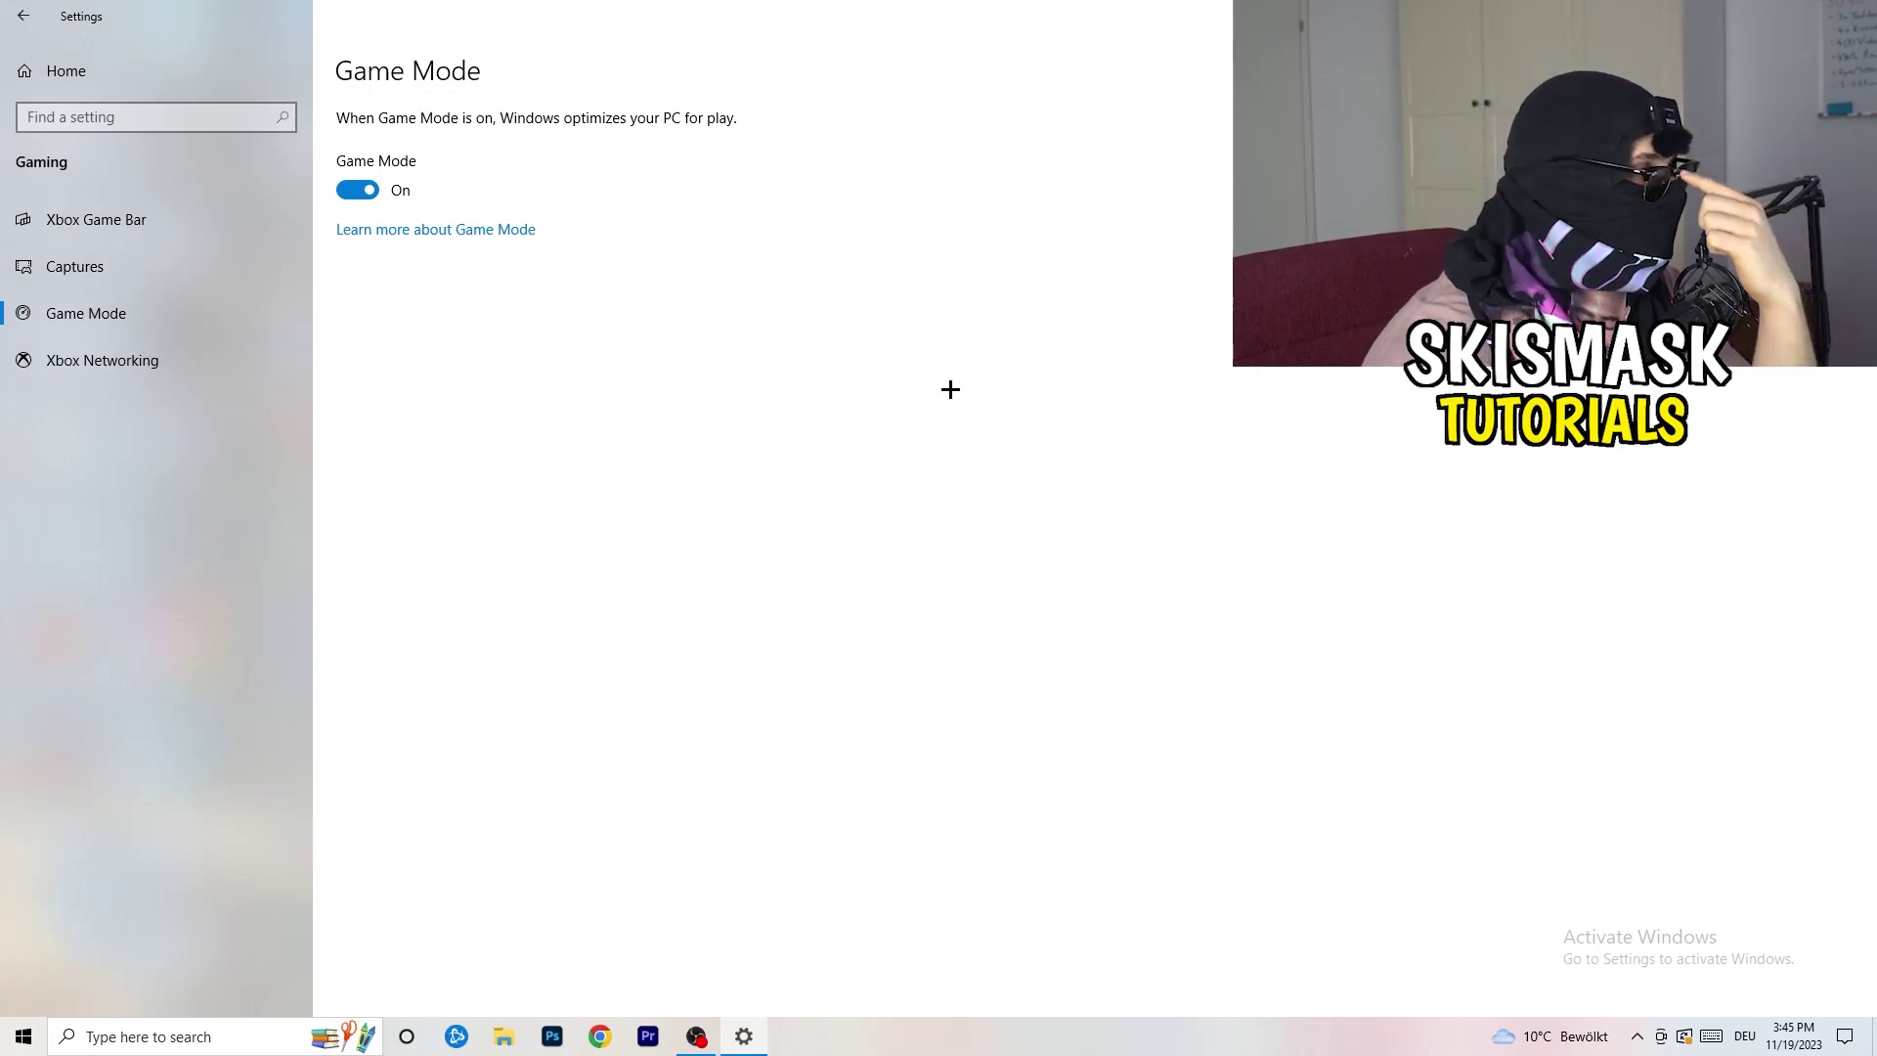
pyautogui.click(26, 16)
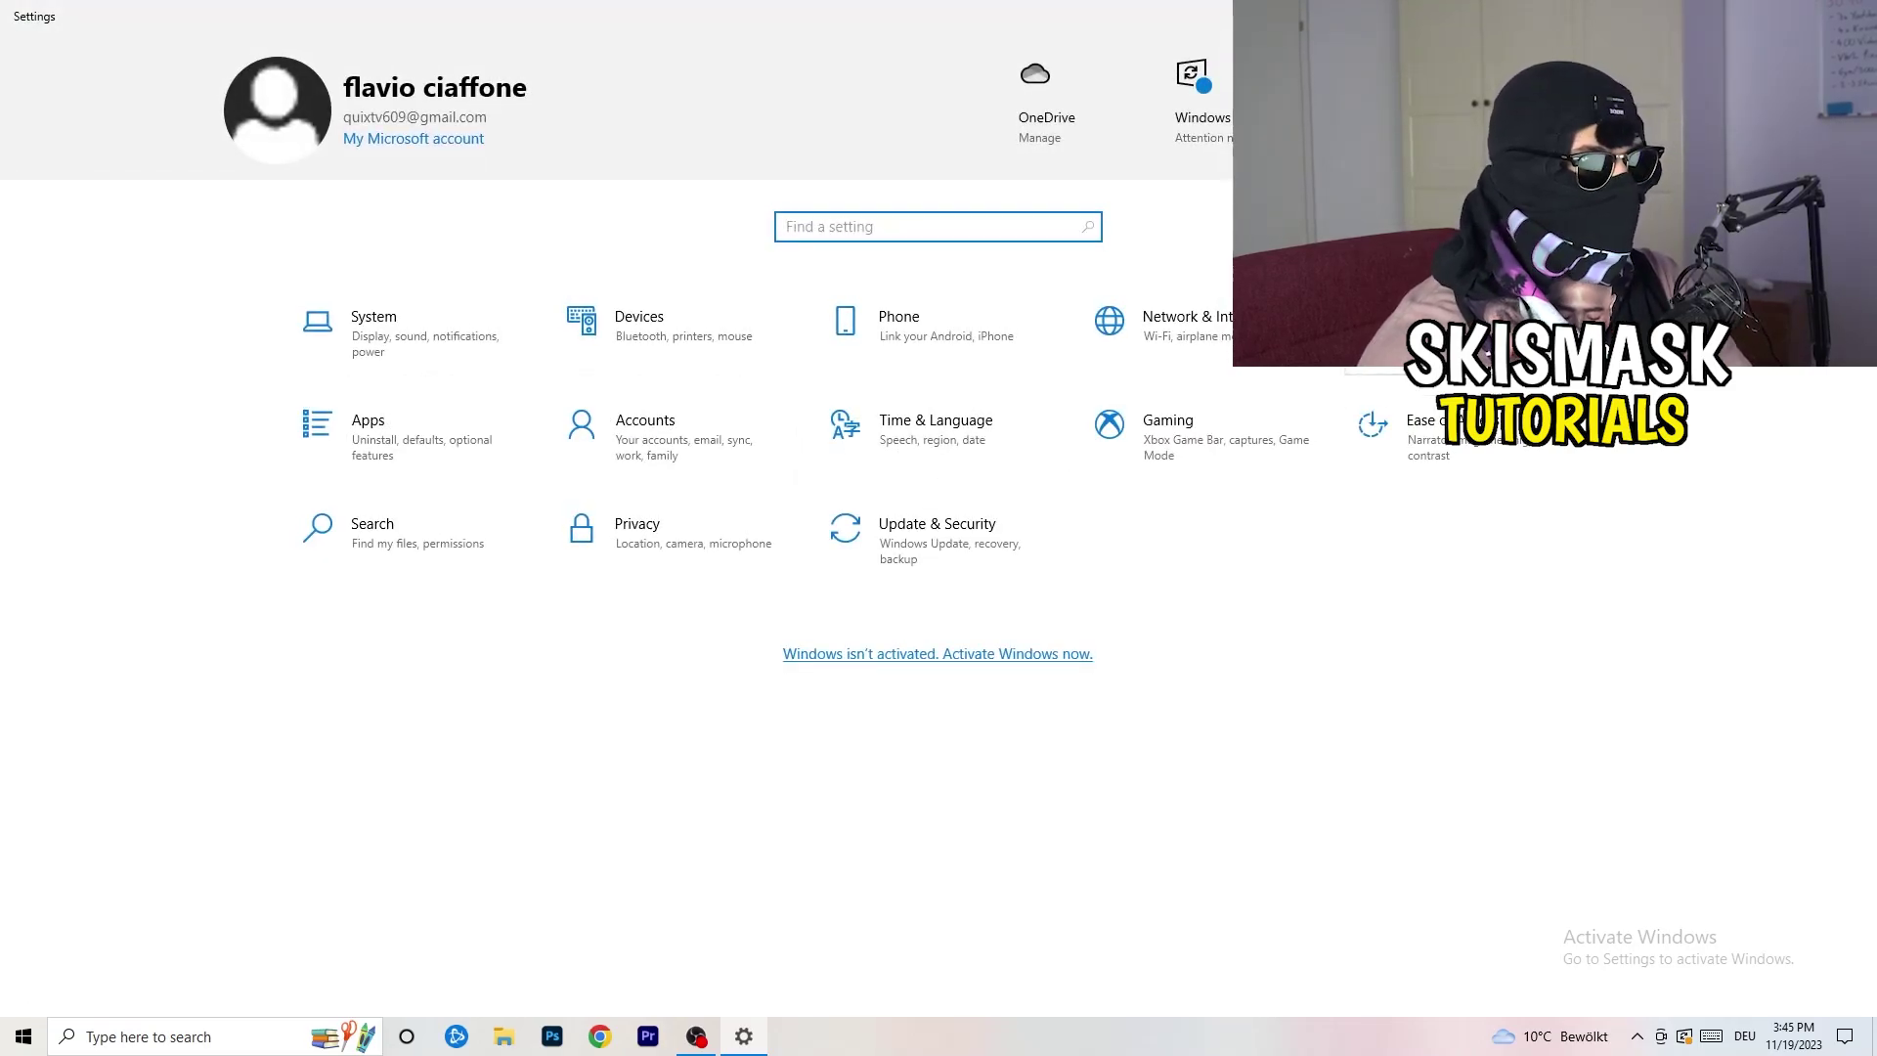
pyautogui.click(920, 537)
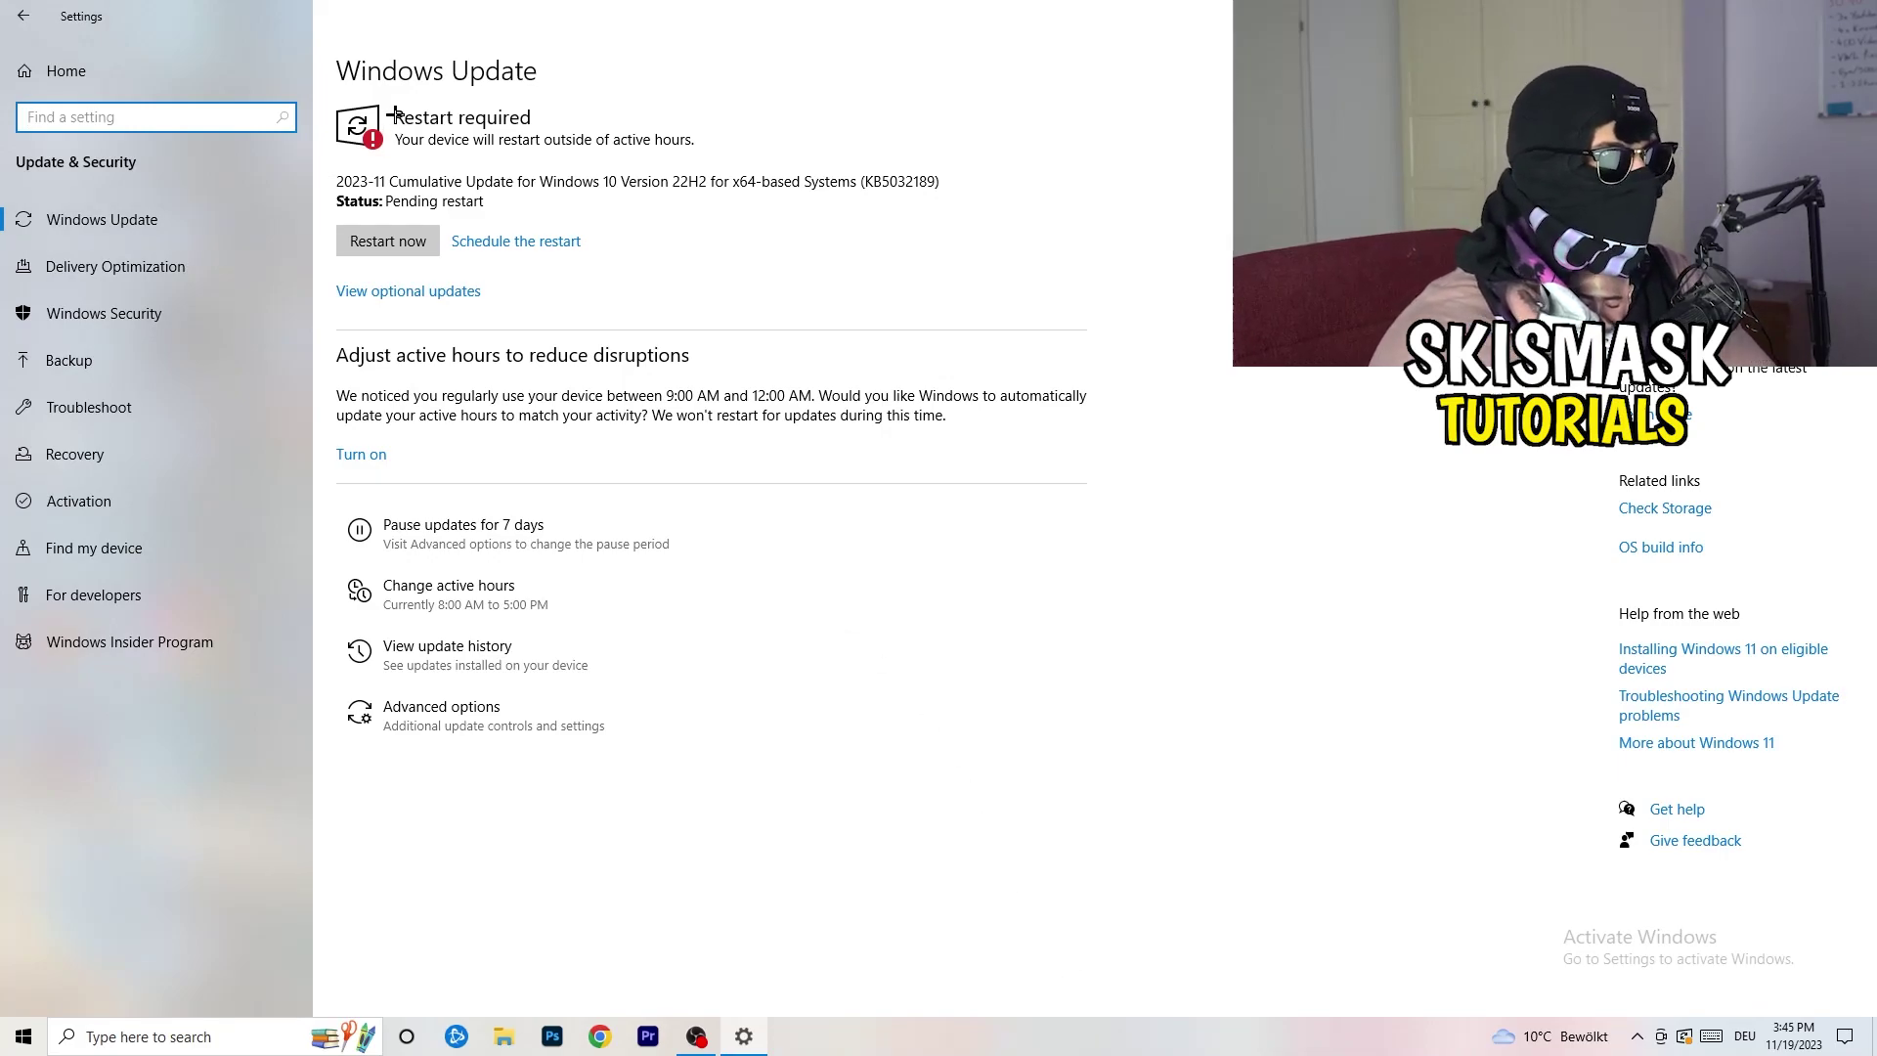
pyautogui.click(673, 143)
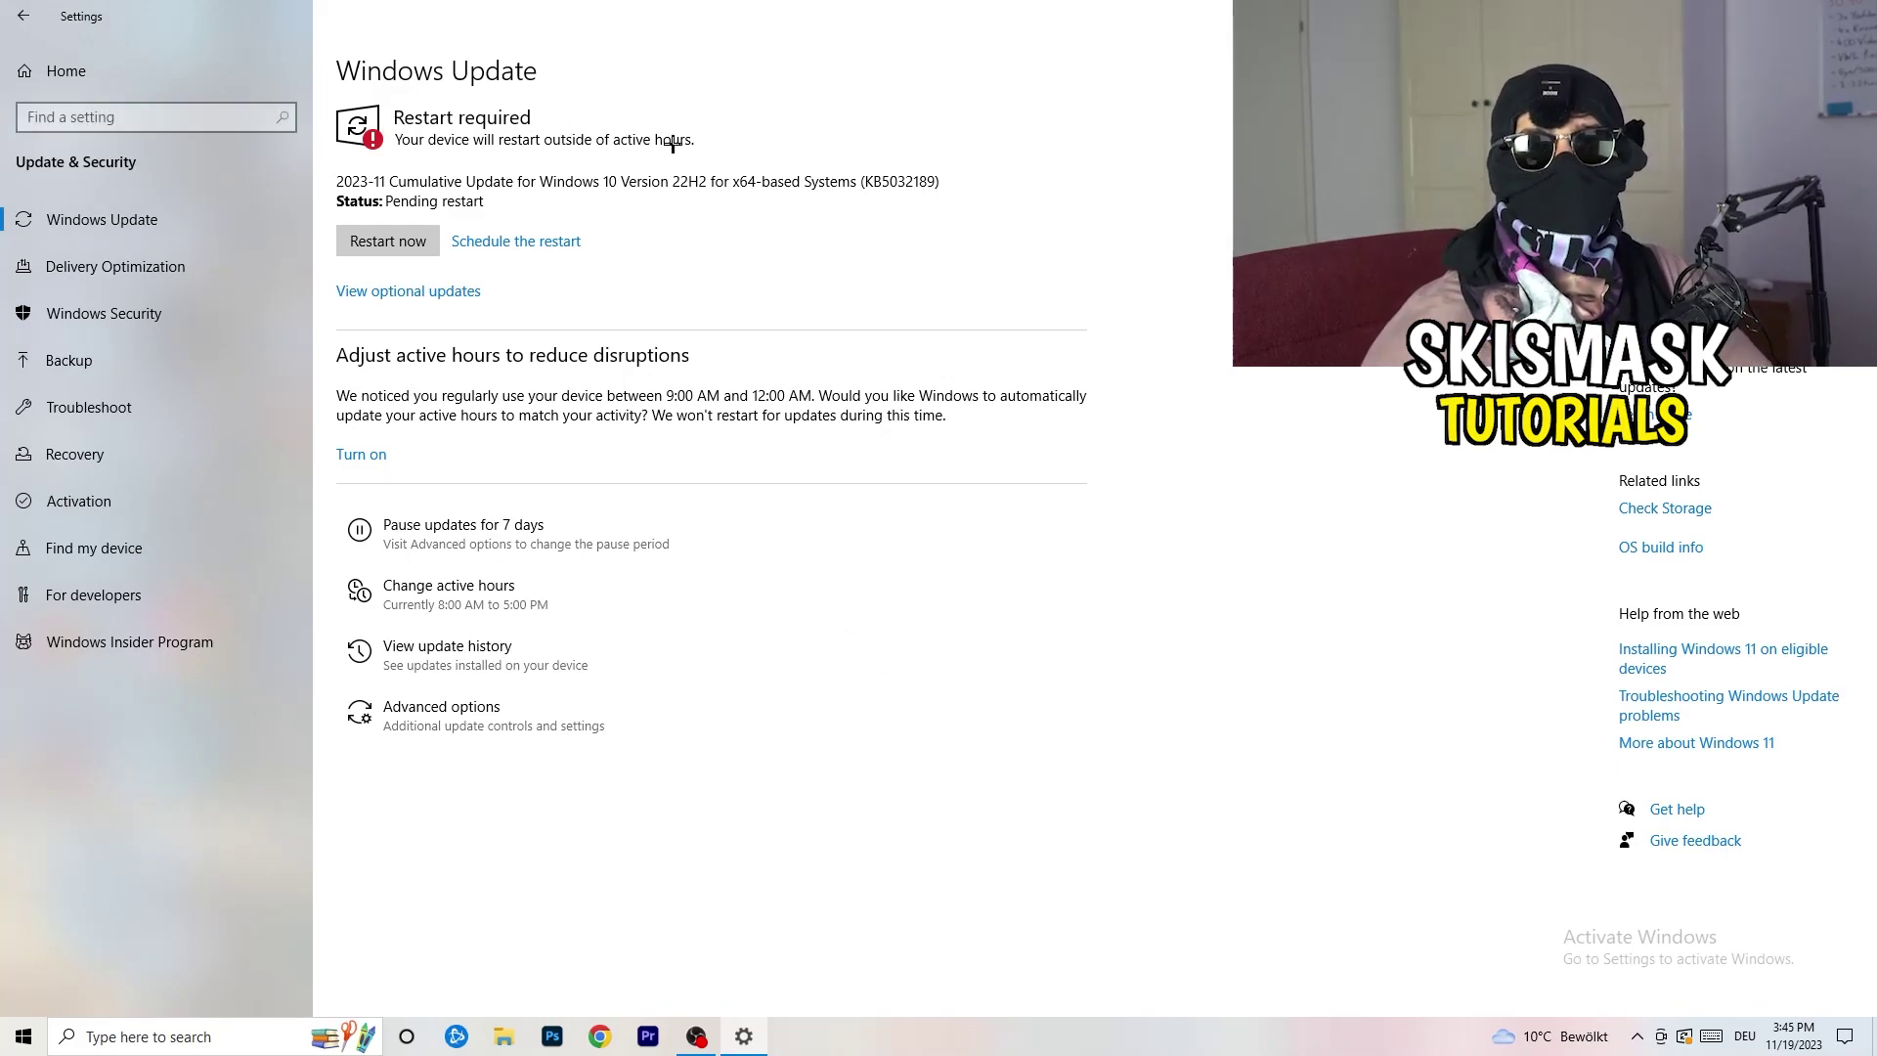